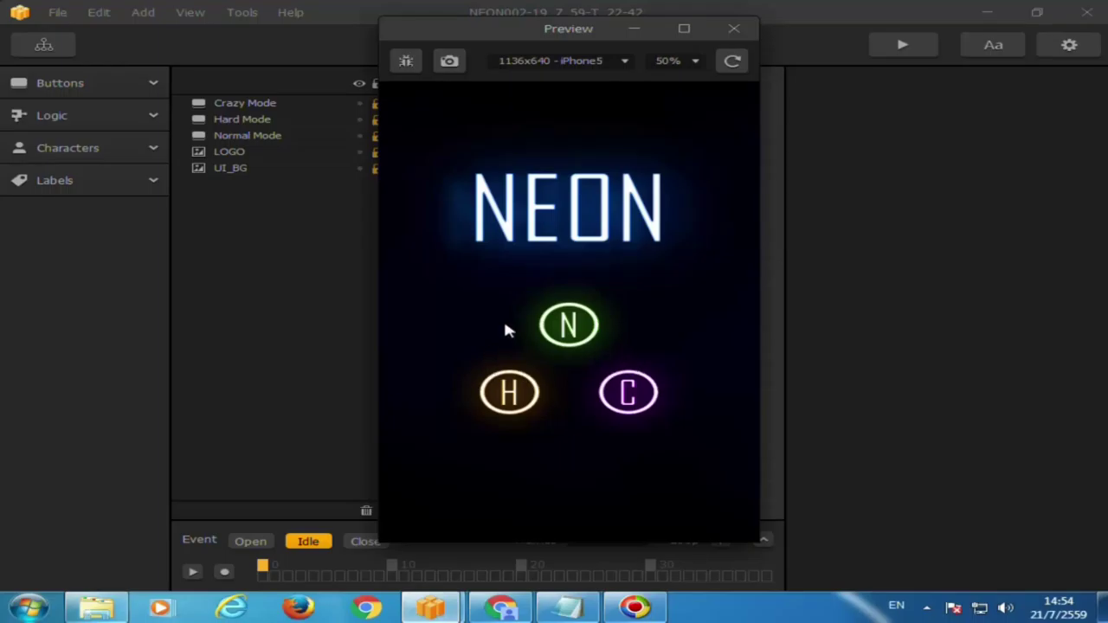
Play a Normal Mode test run to a 1300 score, then close the preview window.
click(568, 345)
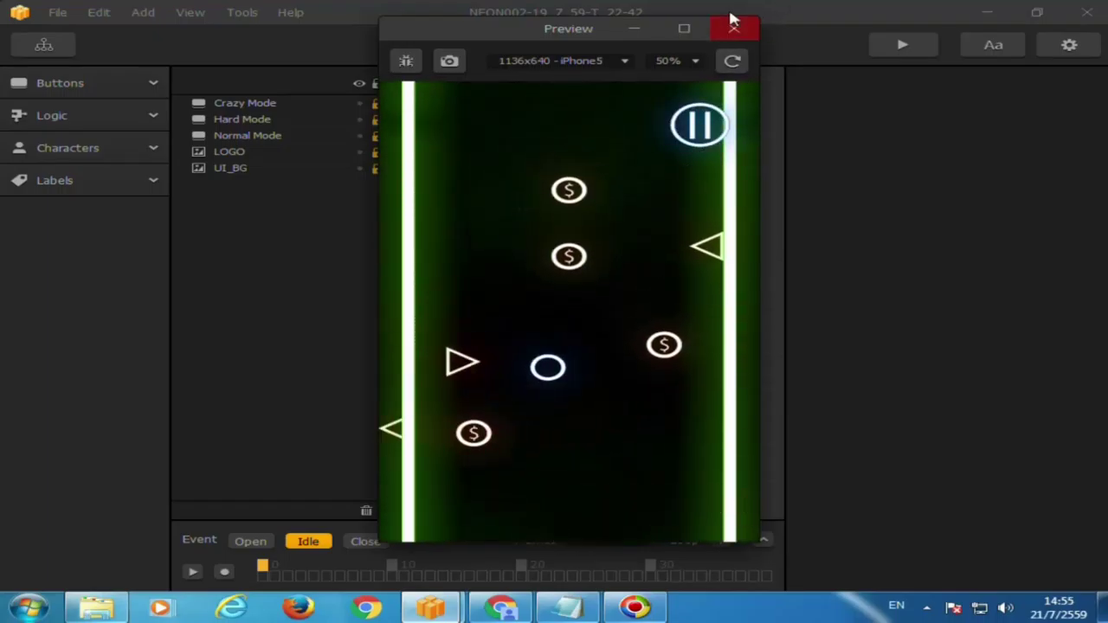
click(684, 28)
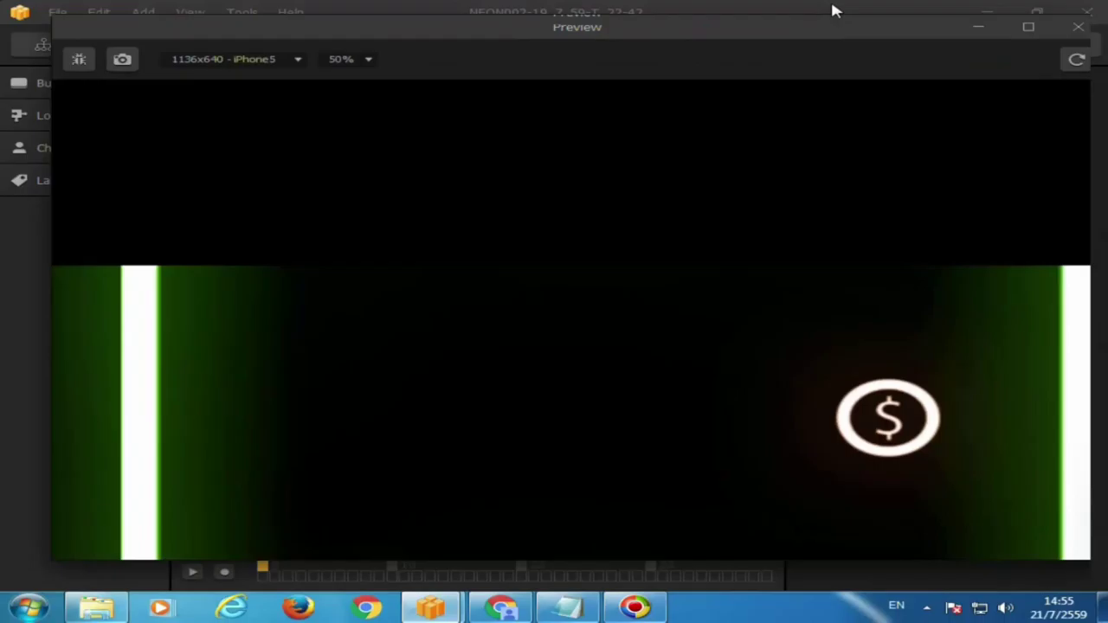
double_click(831, 9)
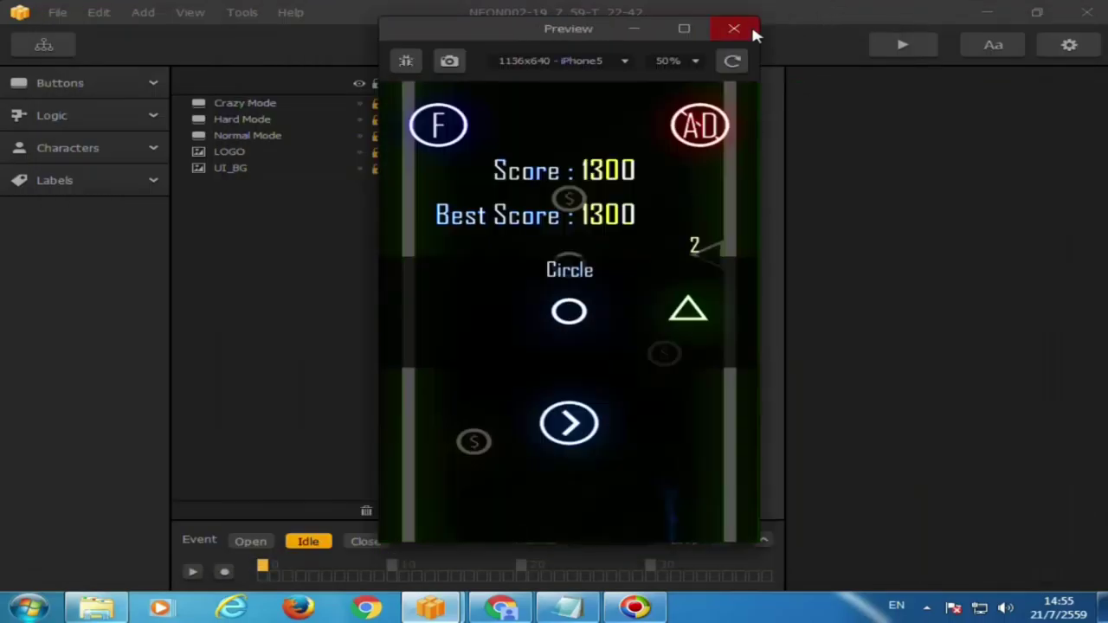
click(735, 28)
click(119, 82)
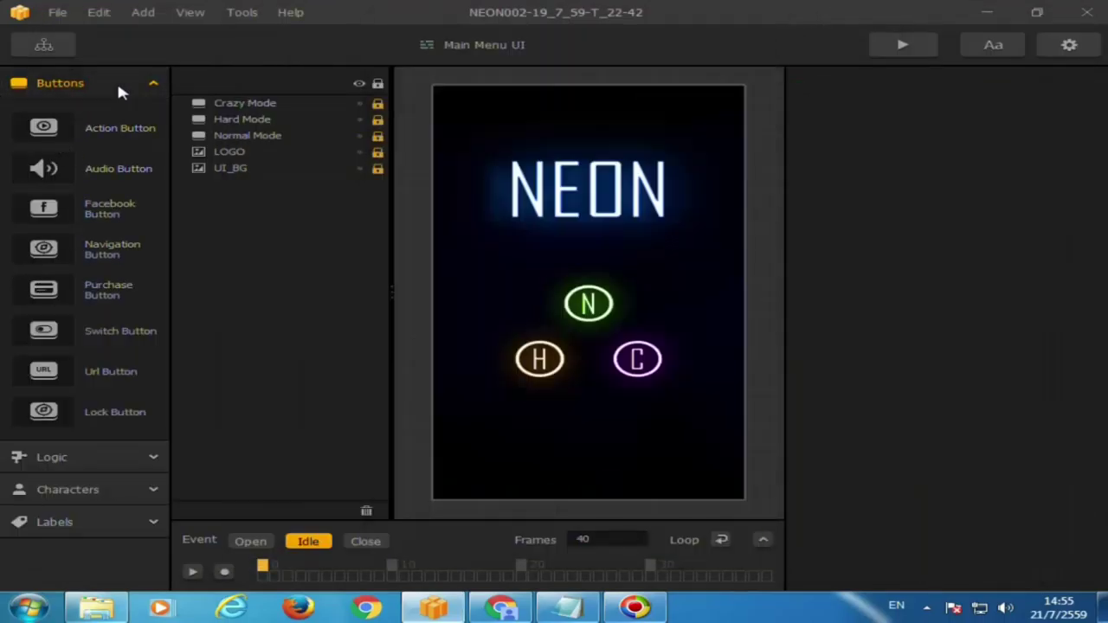
Open the Main Menu UI scene from the Mind Map and launch a 1136x640 iPhone5 preview.
click(130, 84)
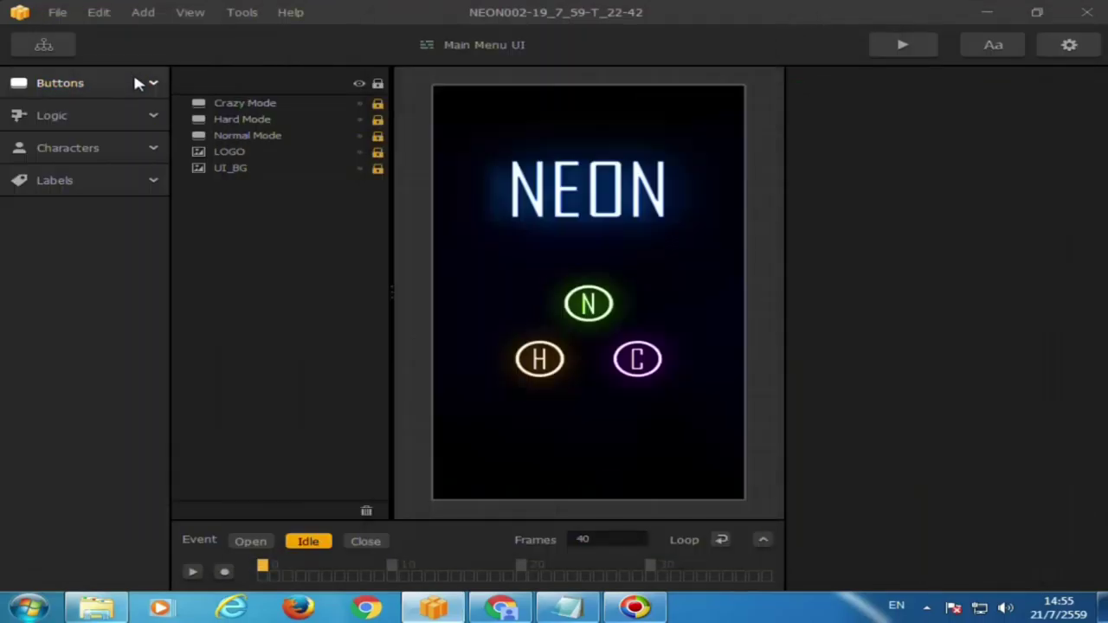
click(44, 46)
double_click(406, 383)
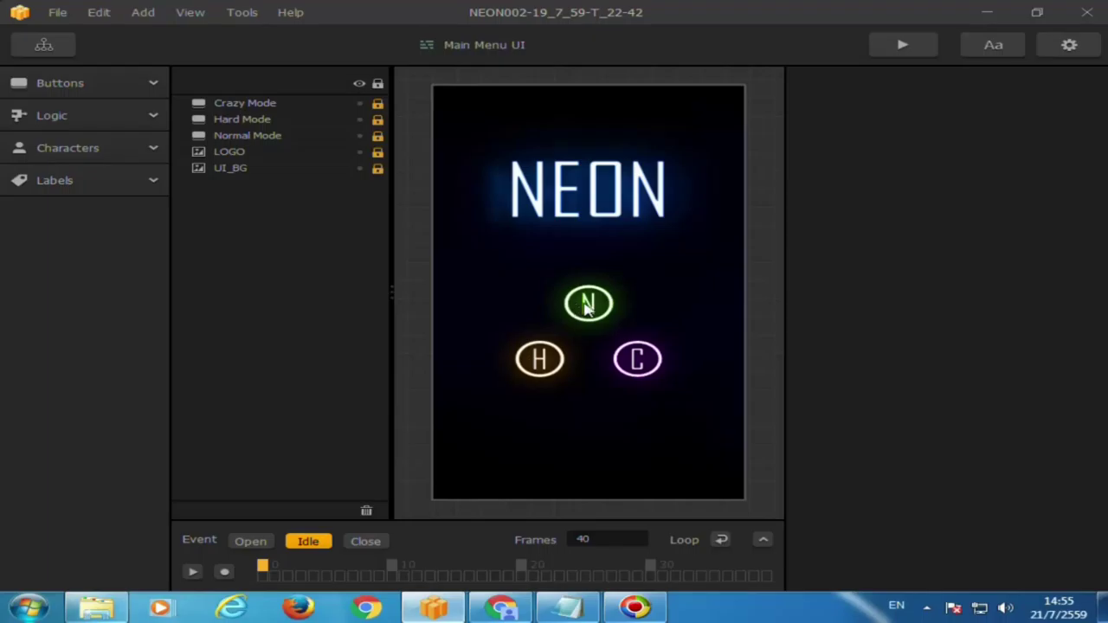
click(909, 44)
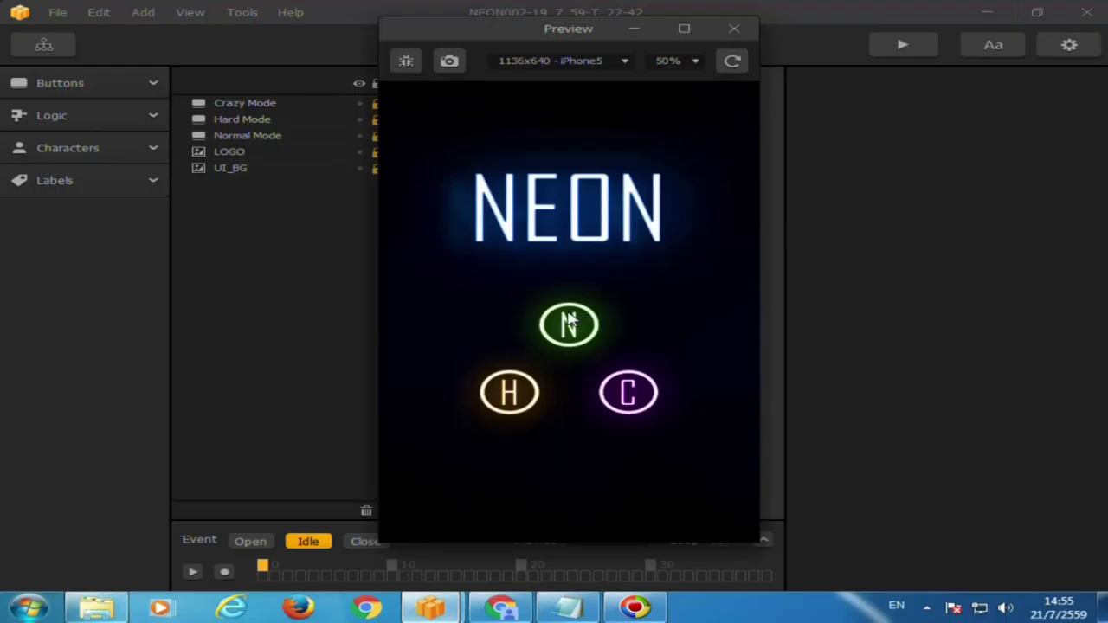
Play a Normal Mode run to a new best score of 3626, then retry for a fresh run.
click(571, 322)
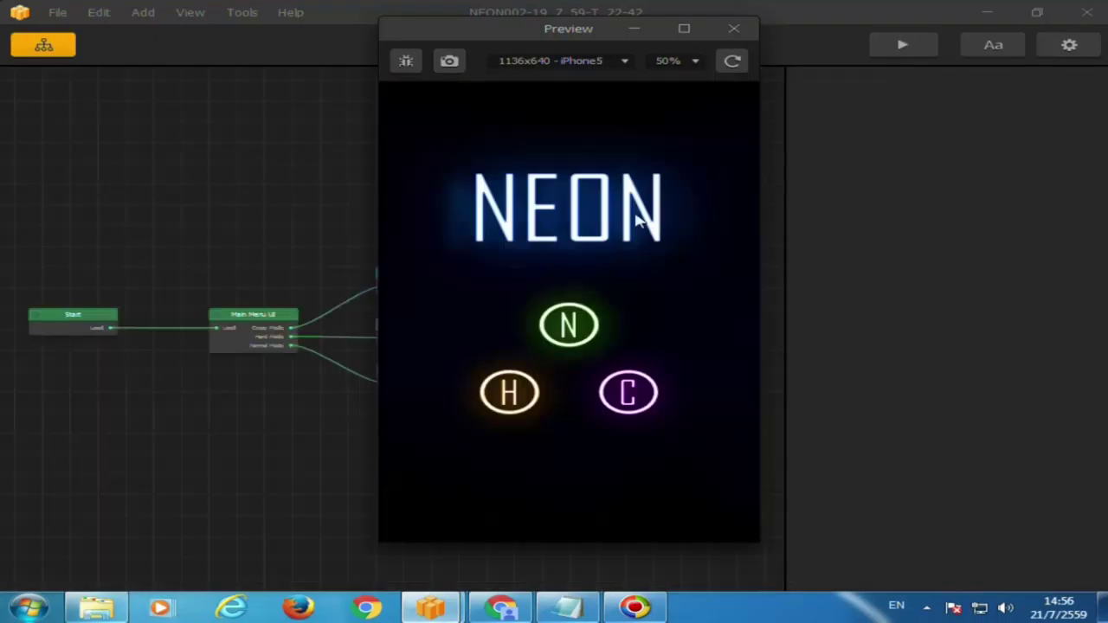
click(571, 319)
click(574, 317)
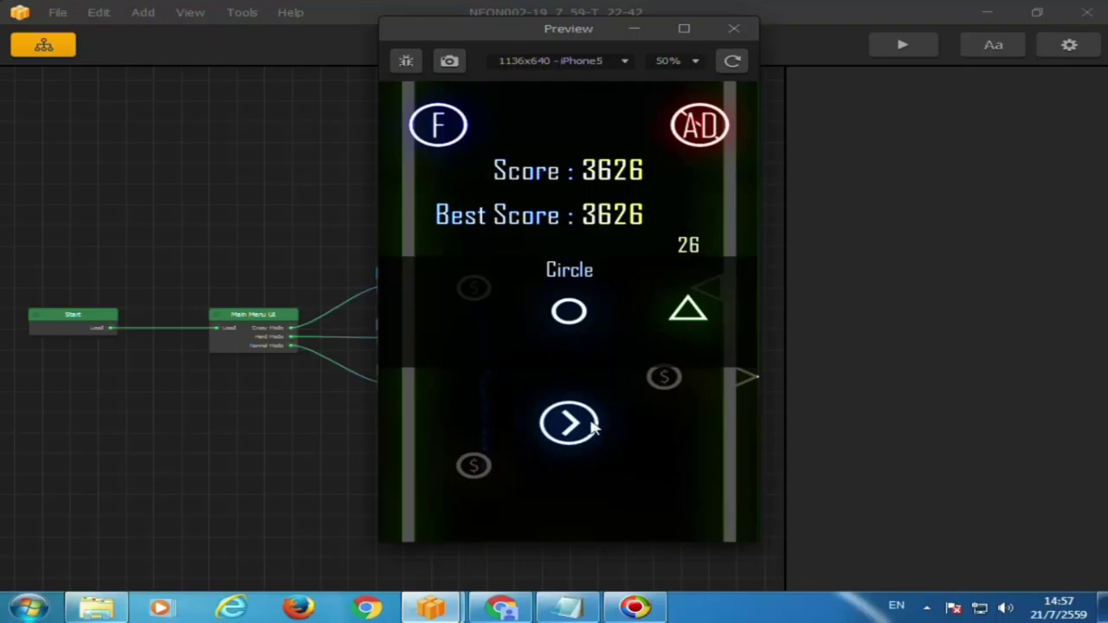
click(580, 433)
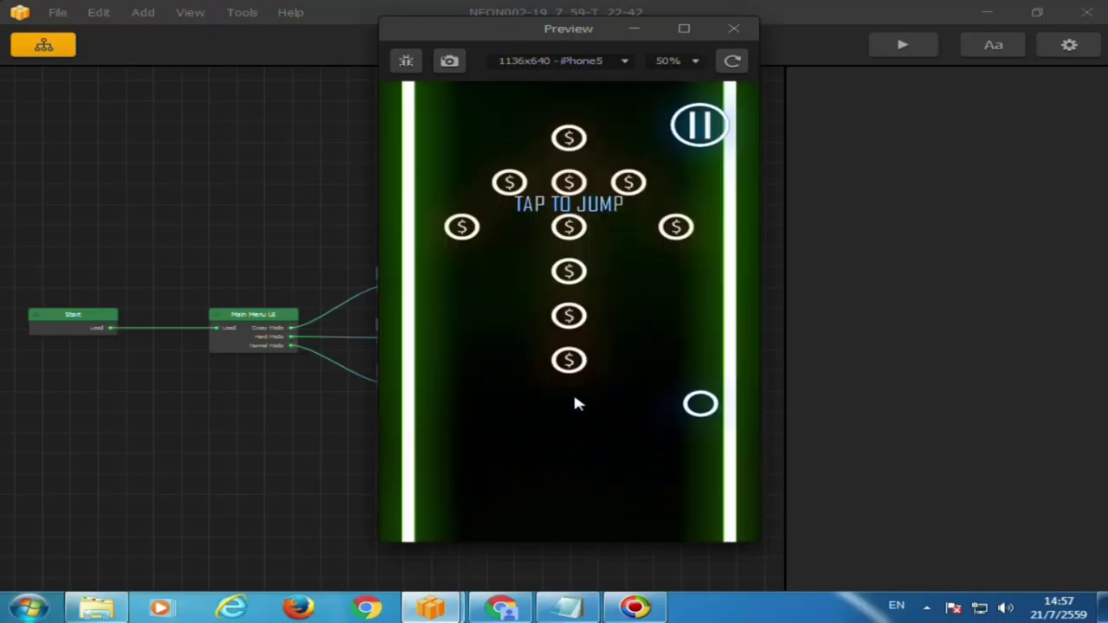
Play two short runs, jumping the circle between walls and retrying after each game over.
click(575, 402)
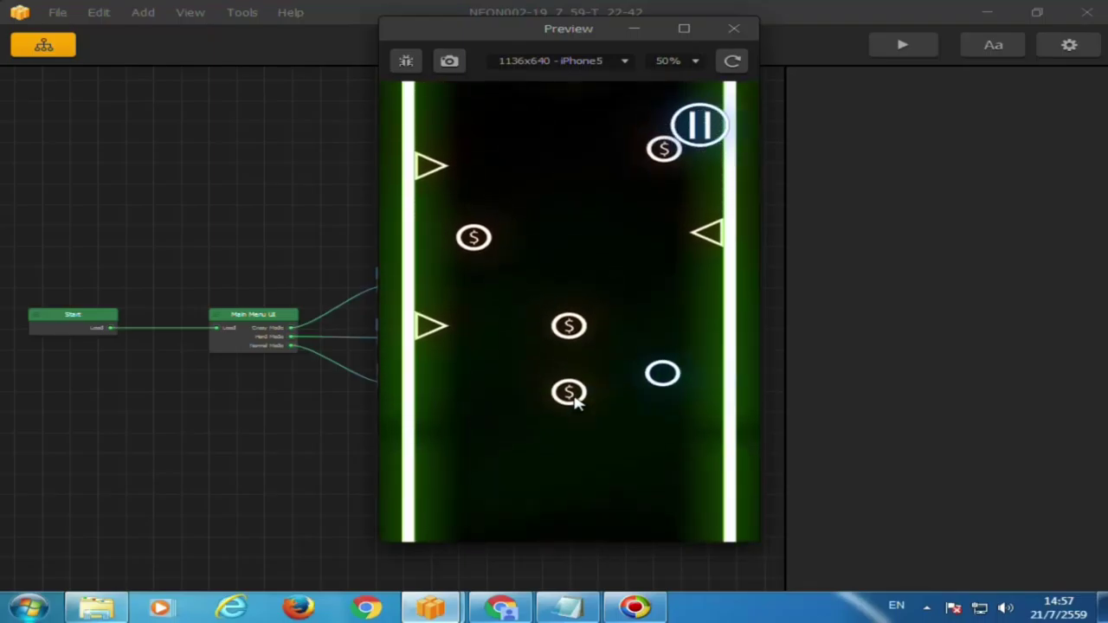
click(573, 391)
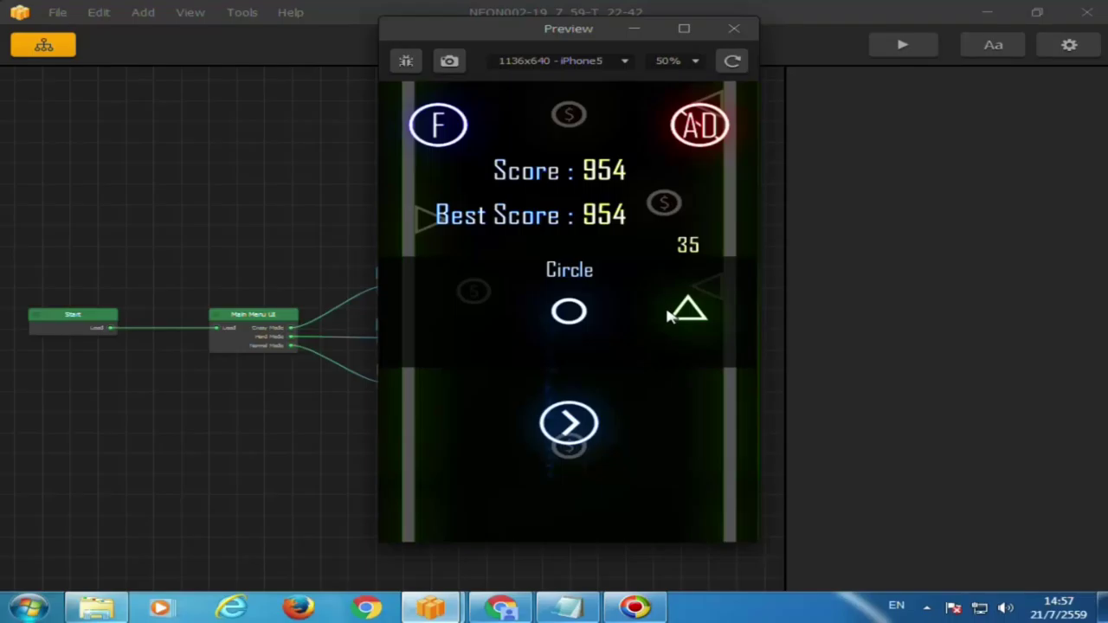
click(571, 423)
click(573, 425)
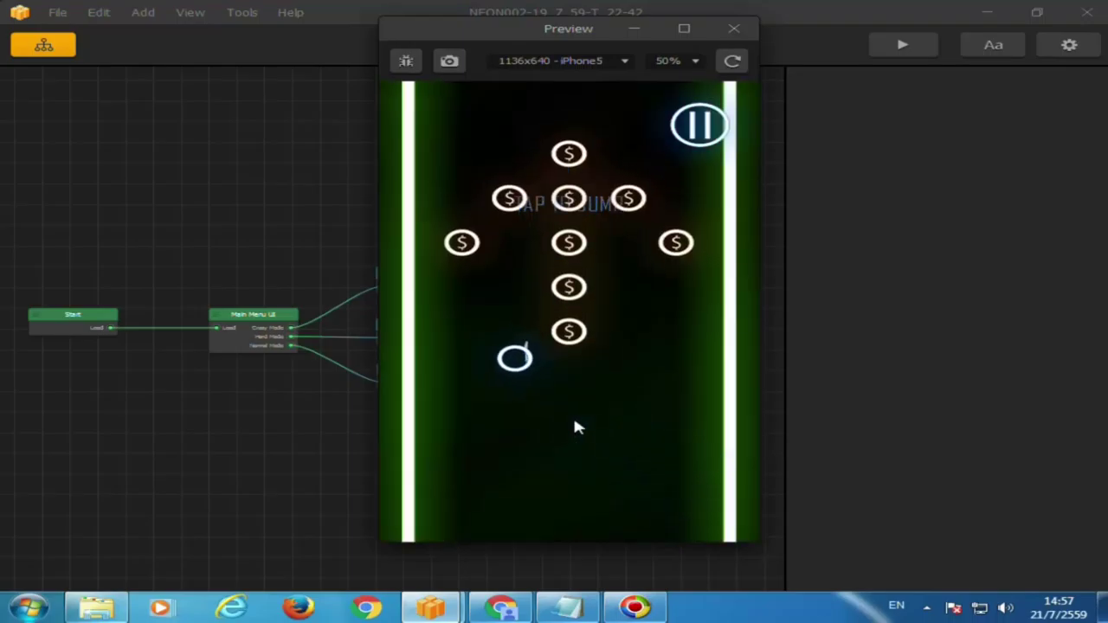
click(575, 423)
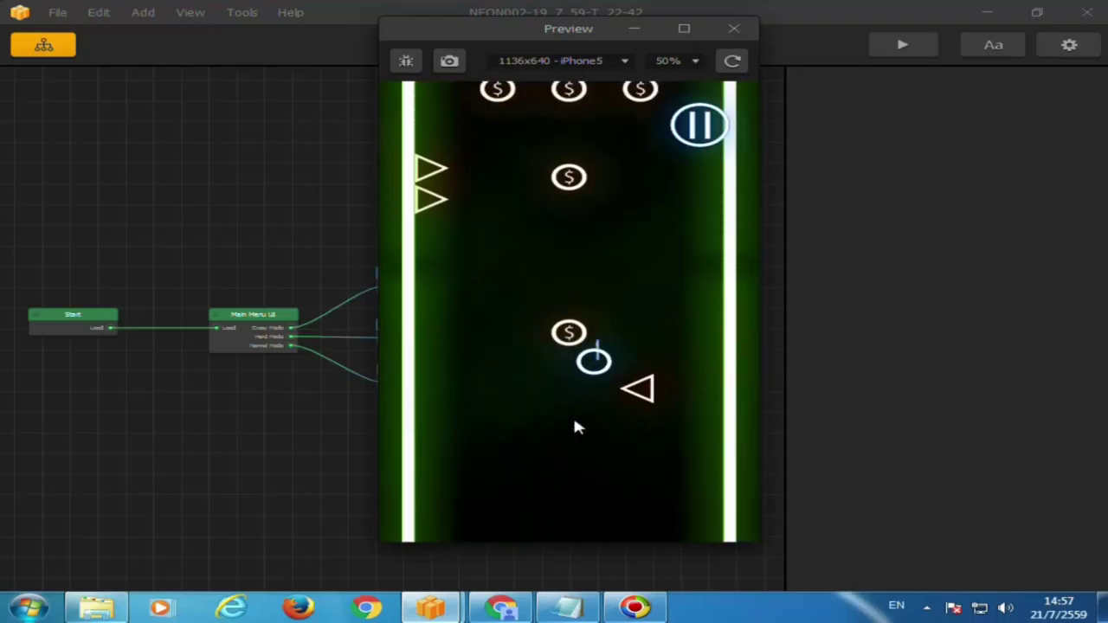
click(576, 424)
click(575, 425)
click(575, 424)
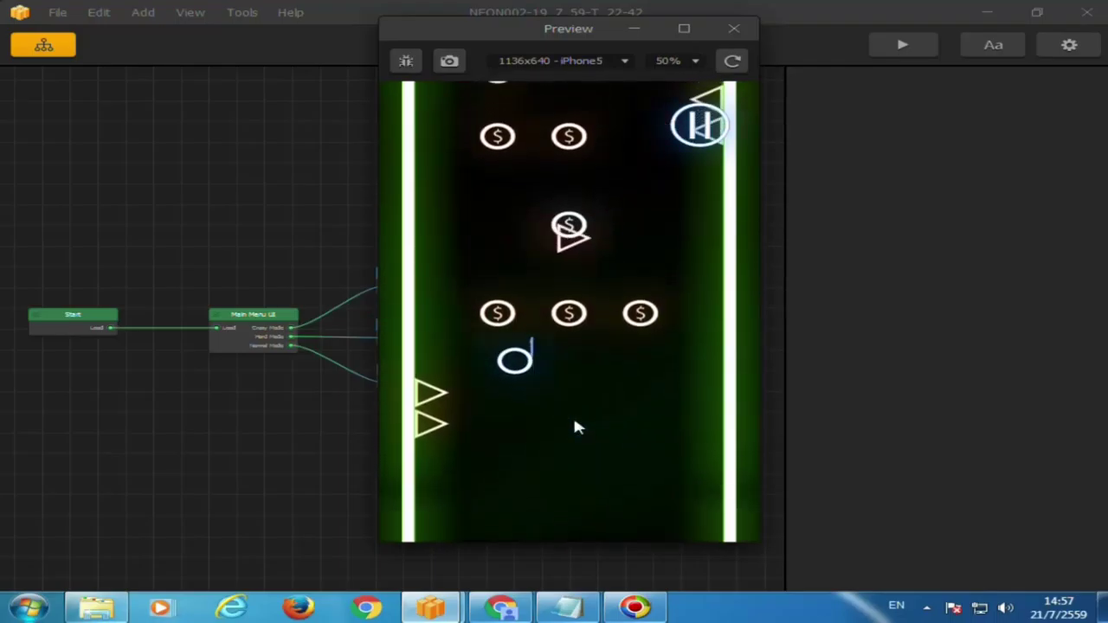
click(575, 424)
click(575, 423)
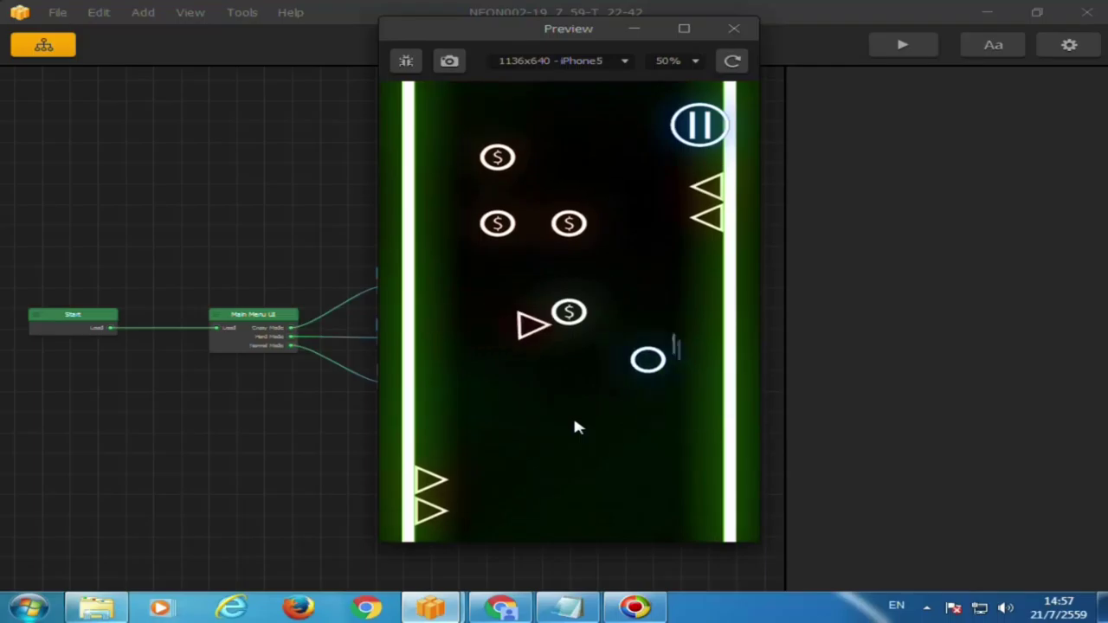
click(572, 422)
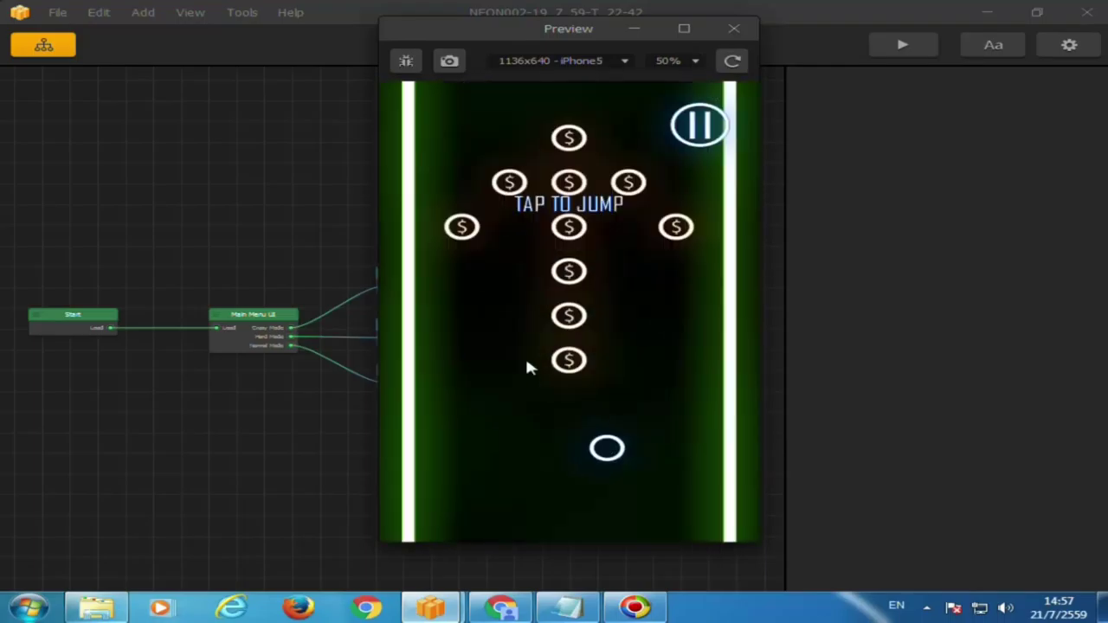
Play another run that ends at a 1523 score, then retry.
click(523, 358)
click(523, 358)
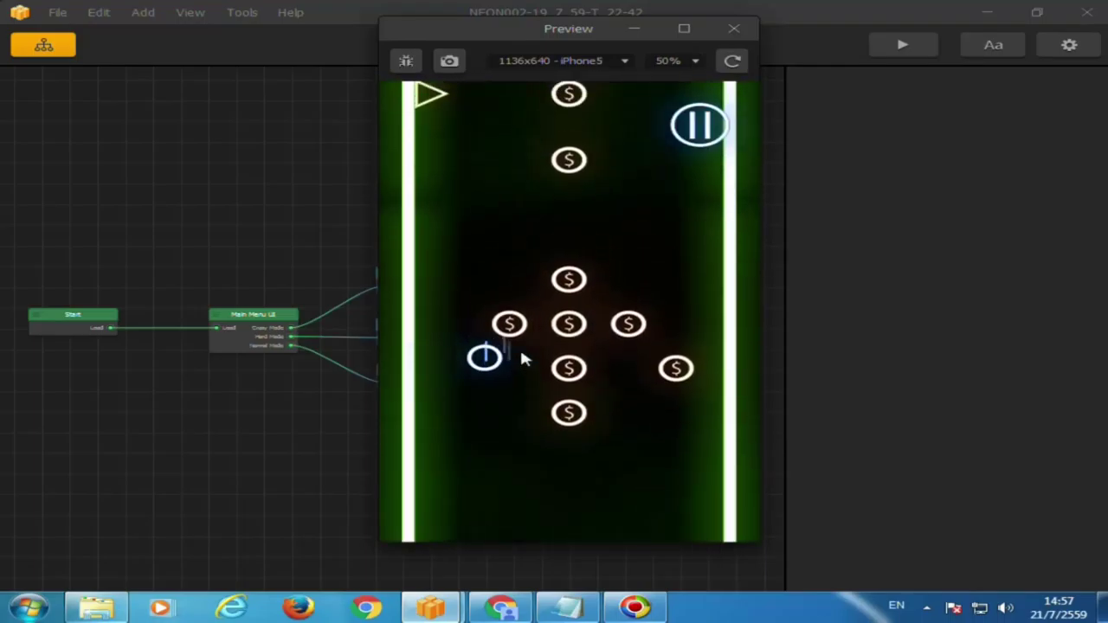
click(523, 358)
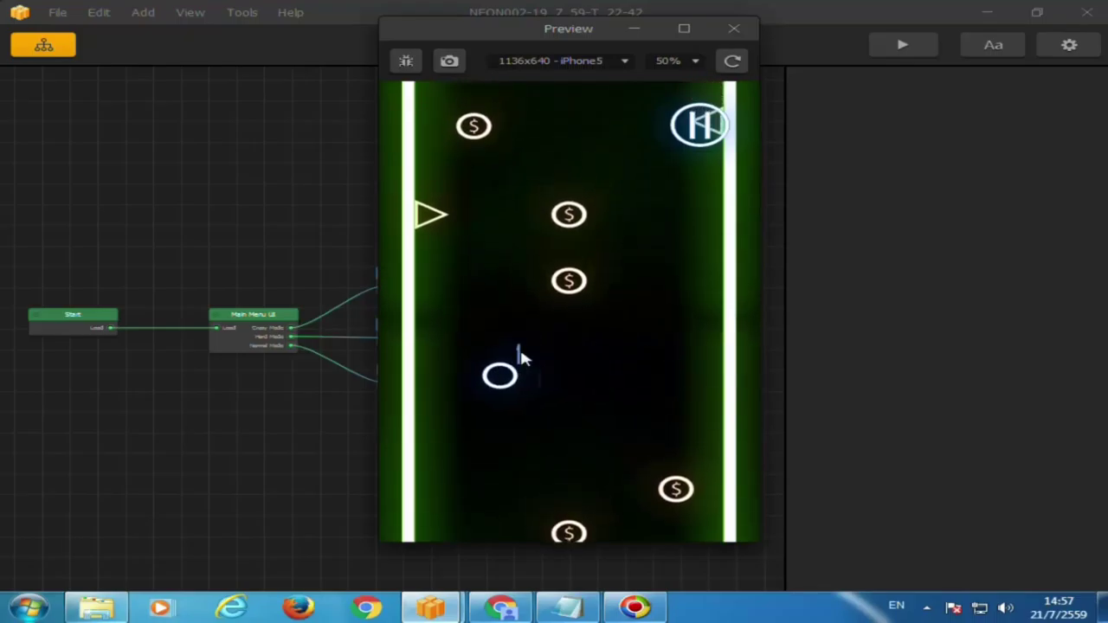
click(523, 359)
click(523, 359)
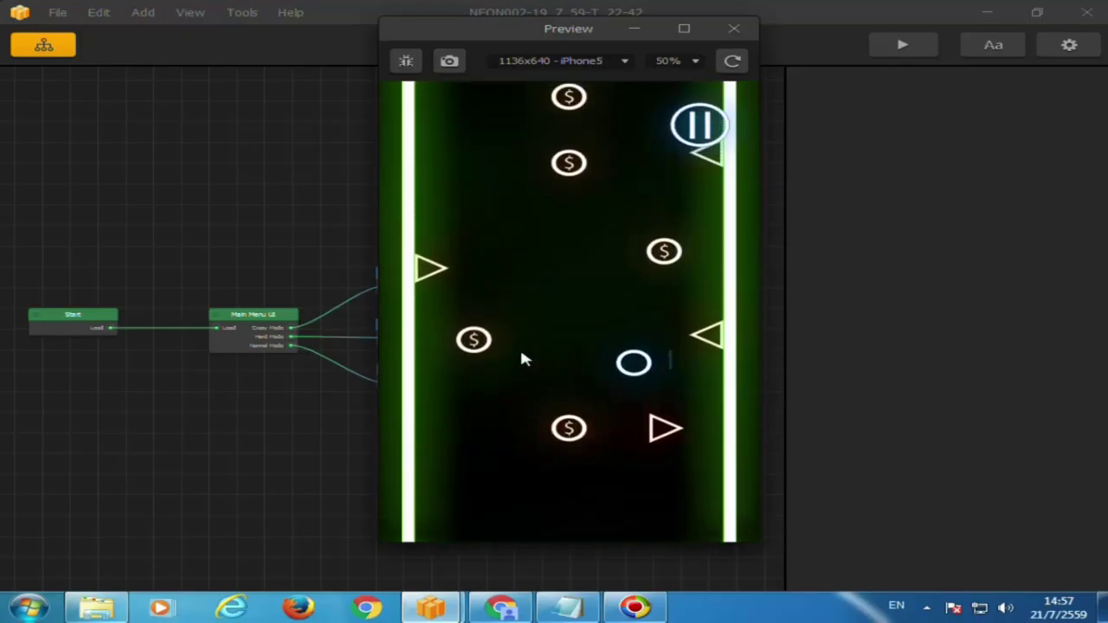
click(523, 359)
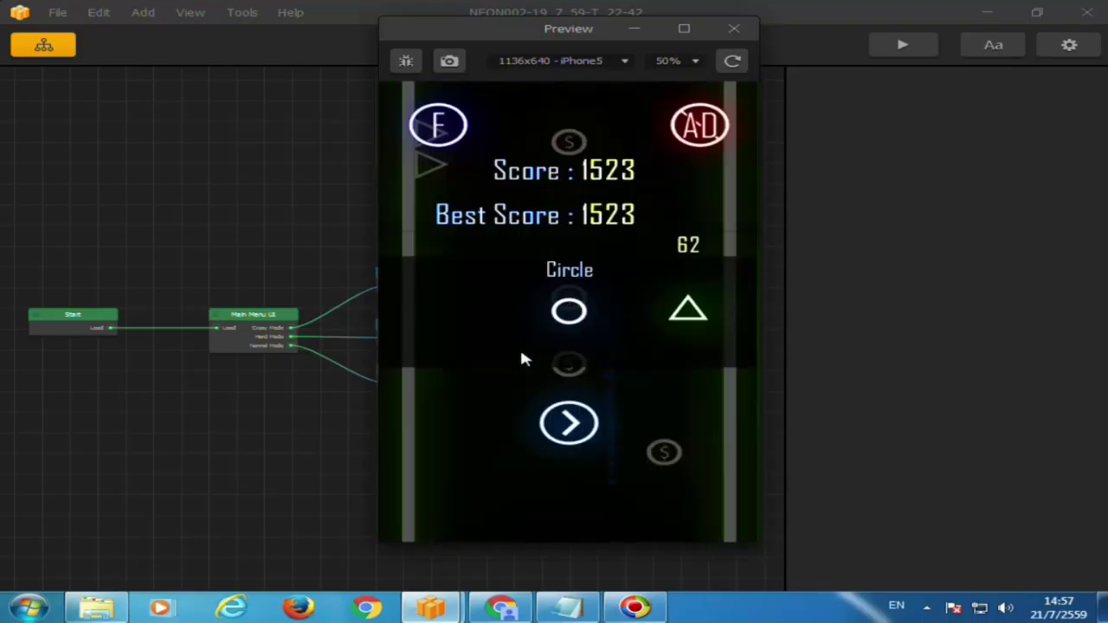
click(562, 424)
Play a short run until the circle crashes into an obstacle, then retry.
click(580, 400)
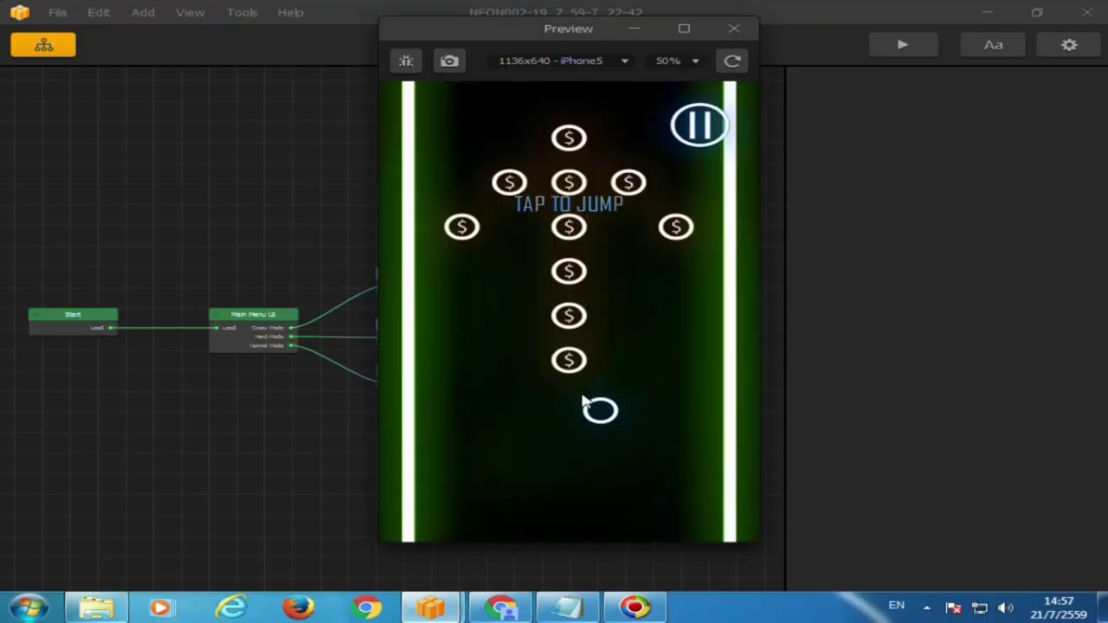
click(580, 400)
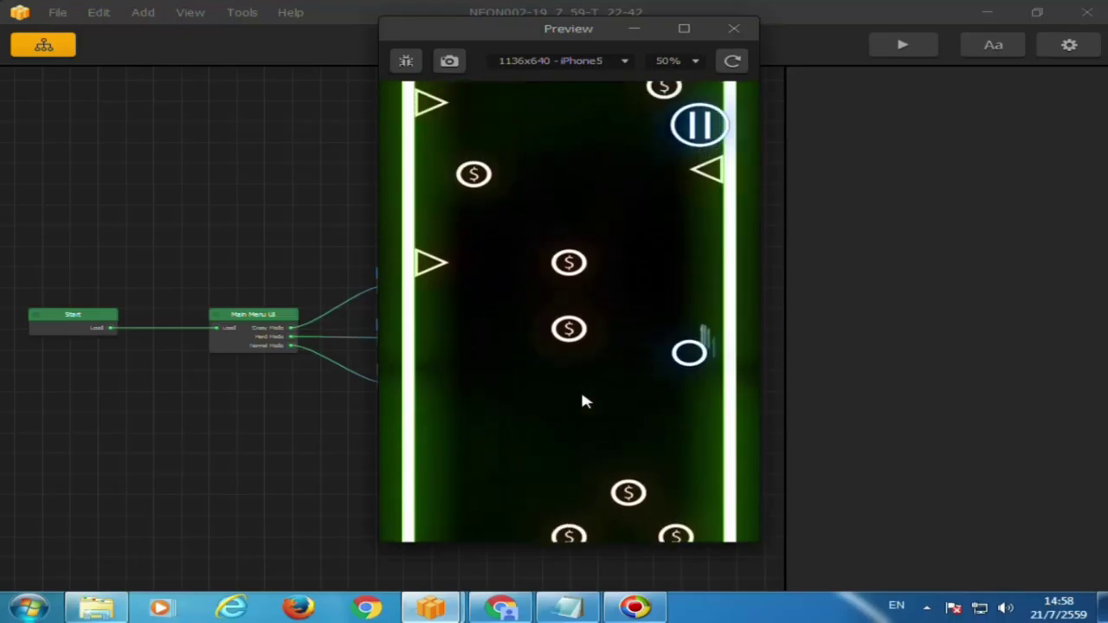
click(582, 395)
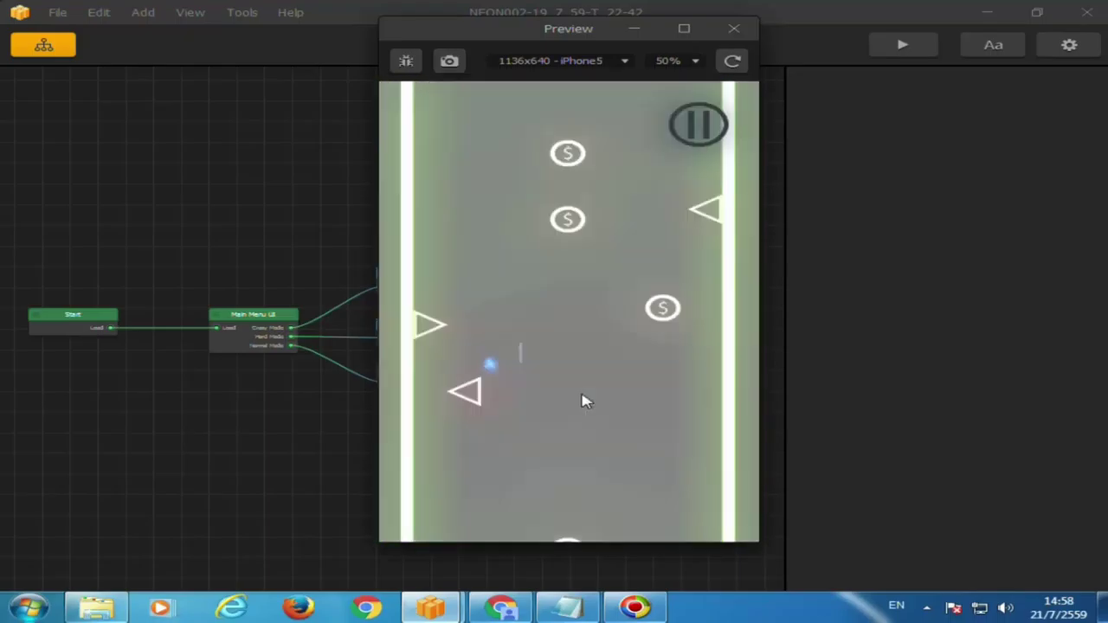
click(549, 440)
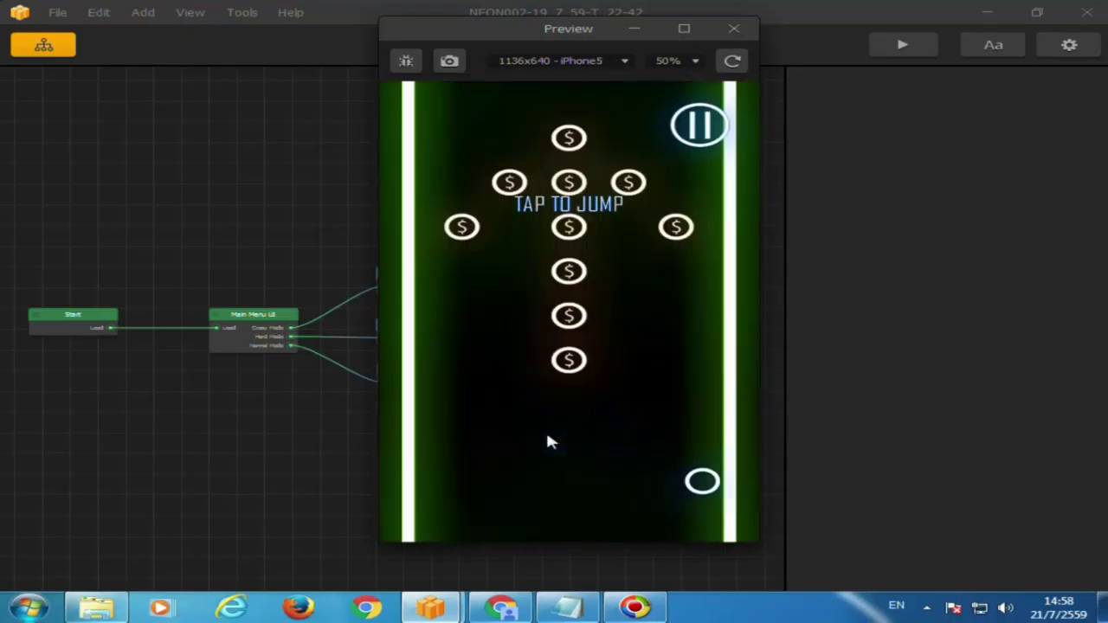
Jump the circle between walls through a long run ending at a 7121 best score.
click(547, 441)
click(547, 440)
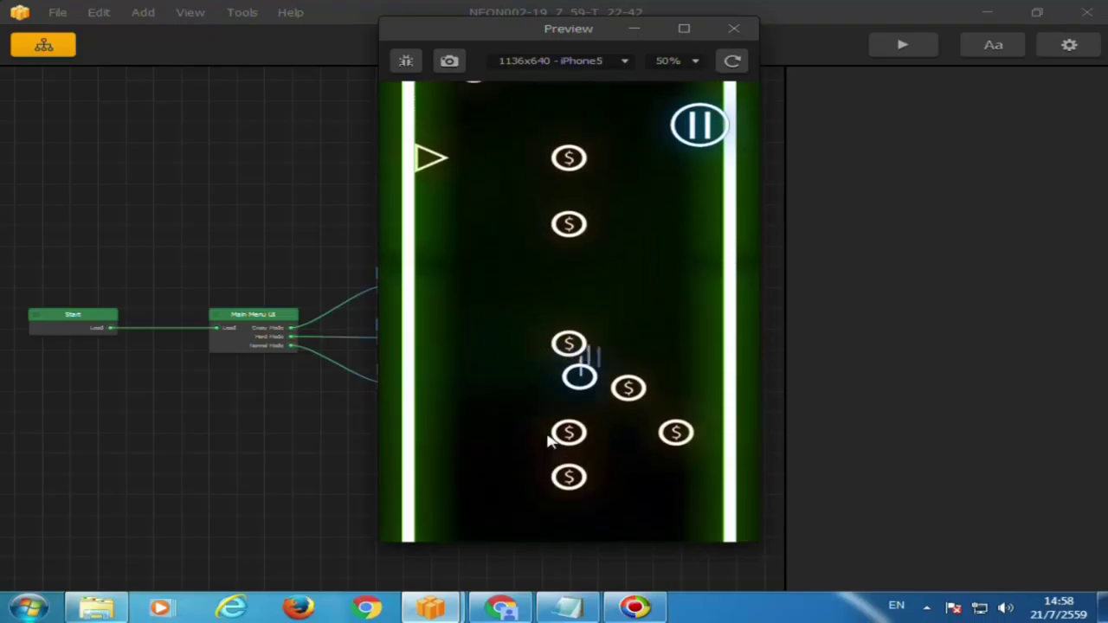
click(547, 440)
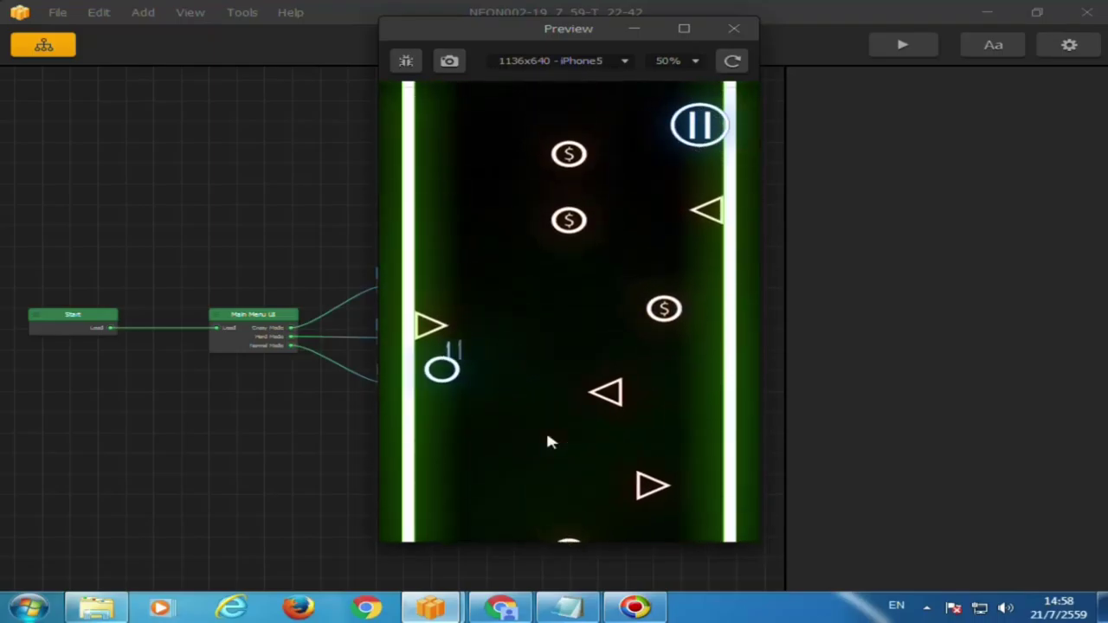
click(547, 442)
click(547, 442)
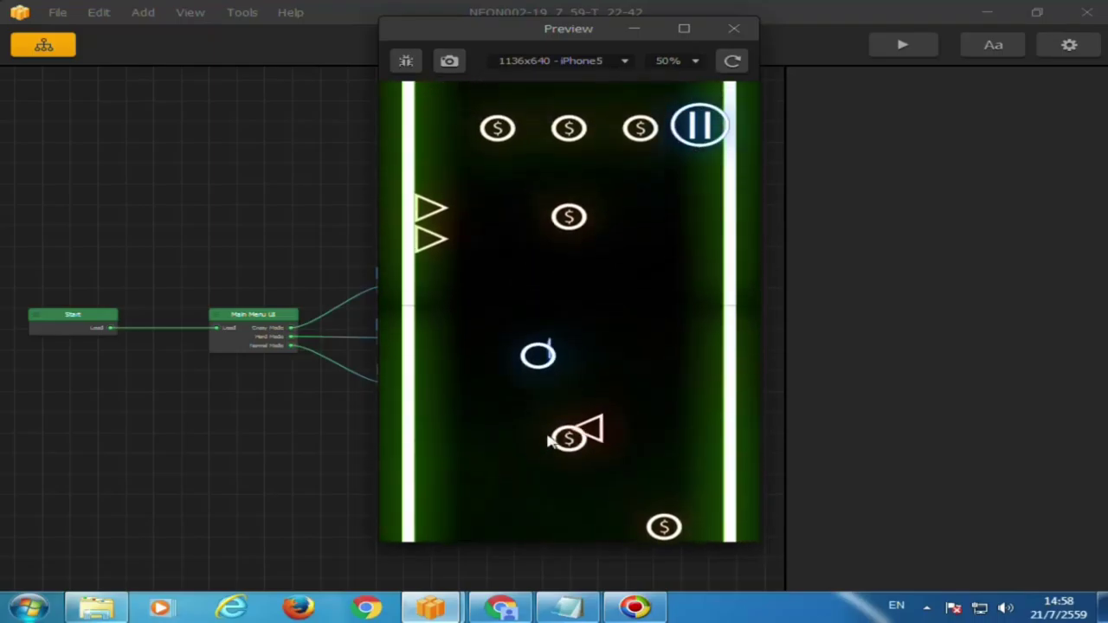
click(547, 442)
click(547, 440)
click(547, 440)
click(548, 442)
click(547, 442)
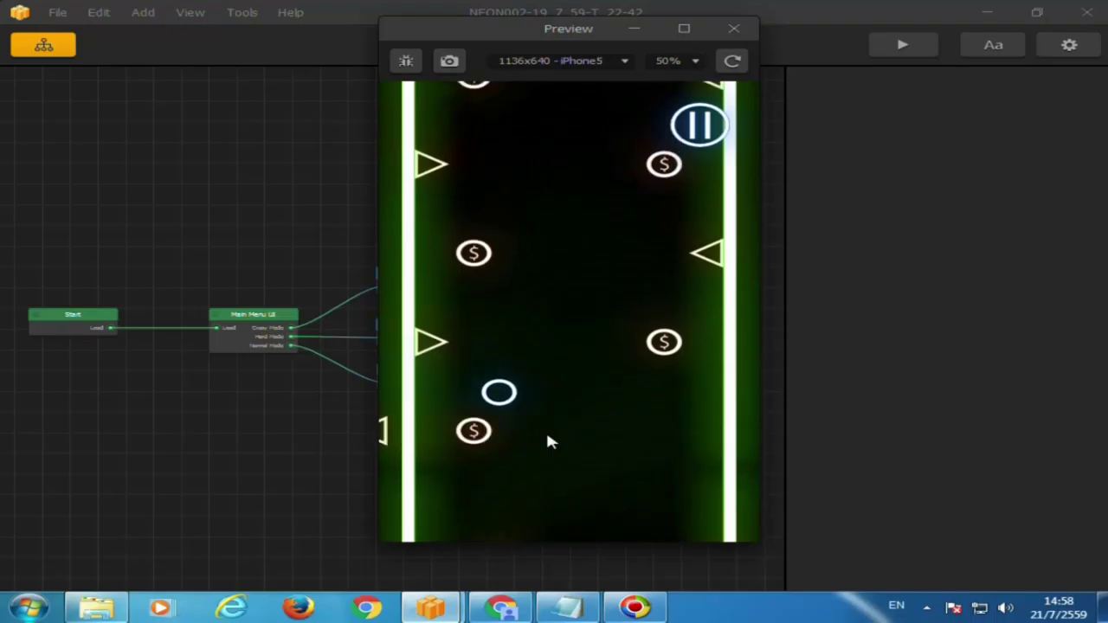
click(547, 441)
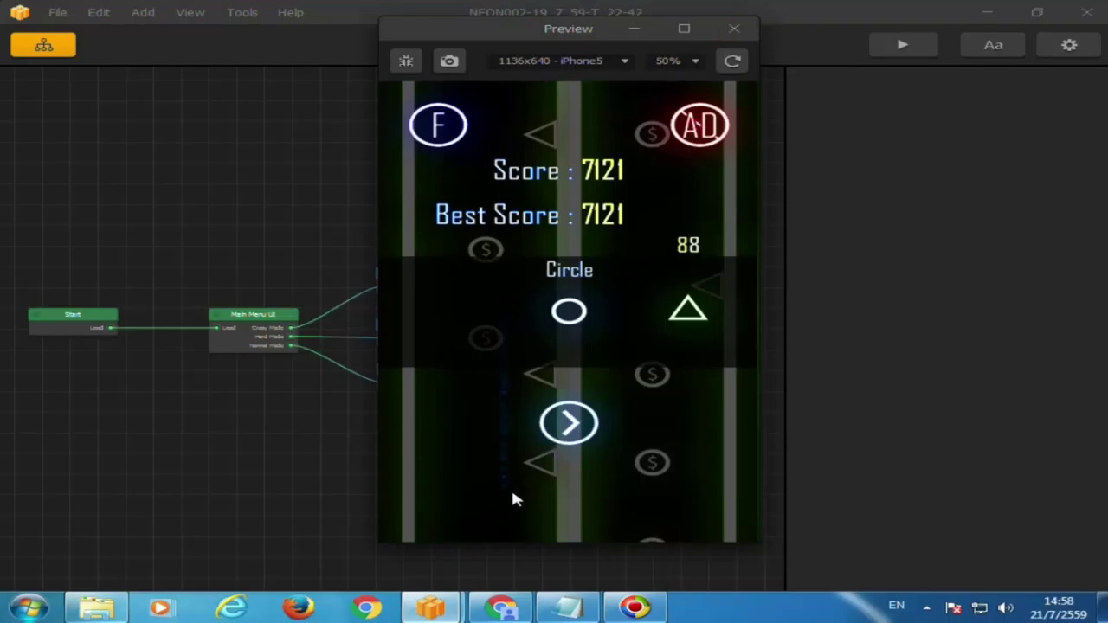
Replay a run, switching the circle between walls until it dies.
click(570, 431)
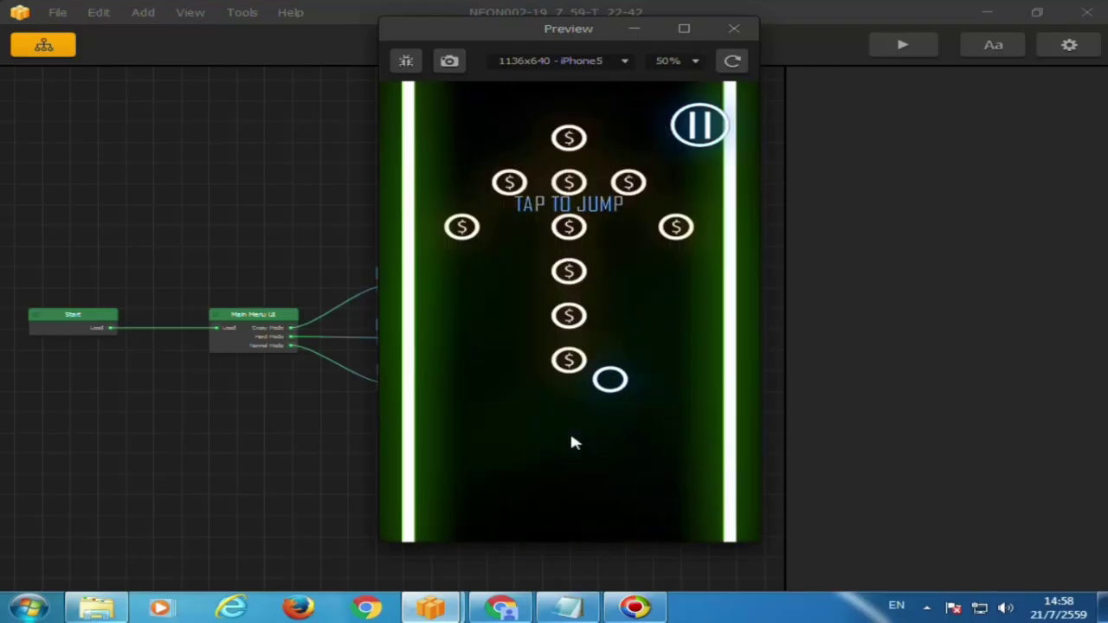
click(572, 442)
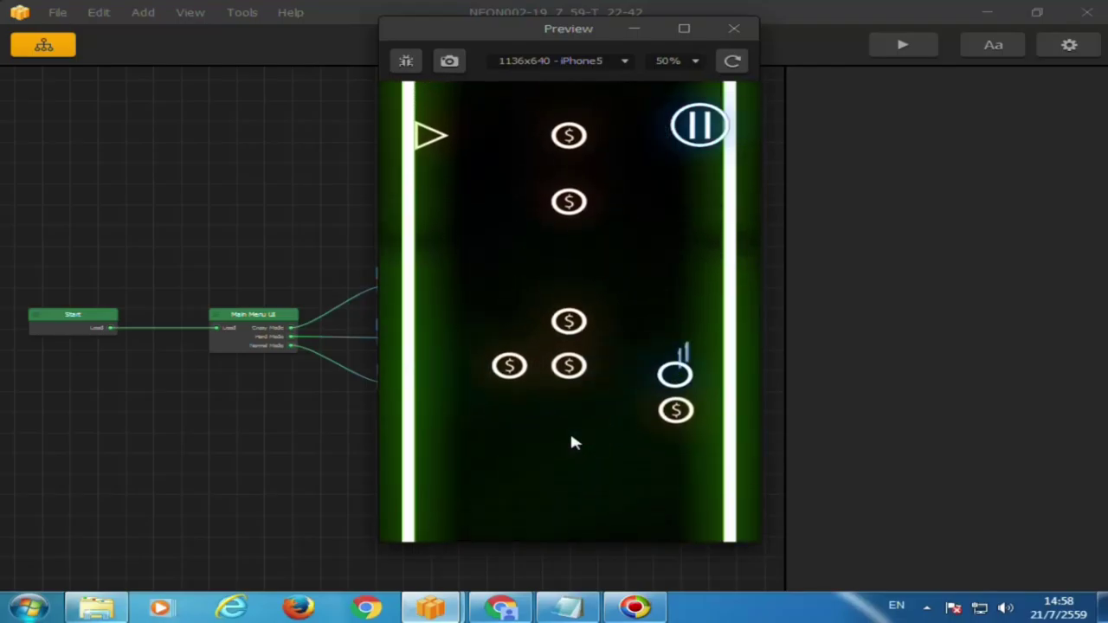
click(571, 440)
click(571, 439)
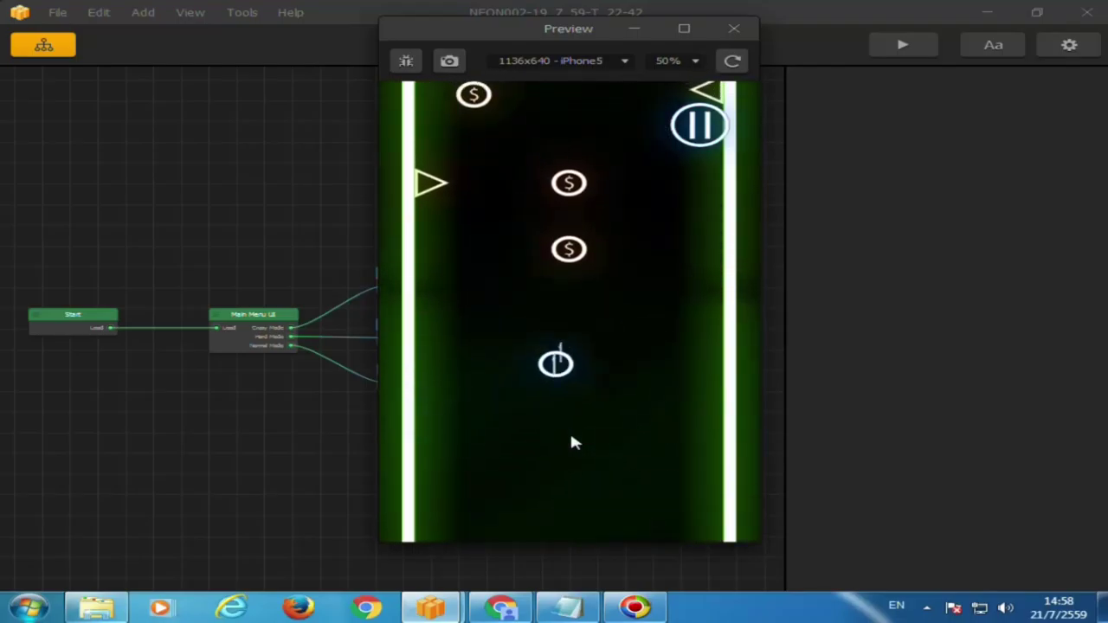
click(571, 441)
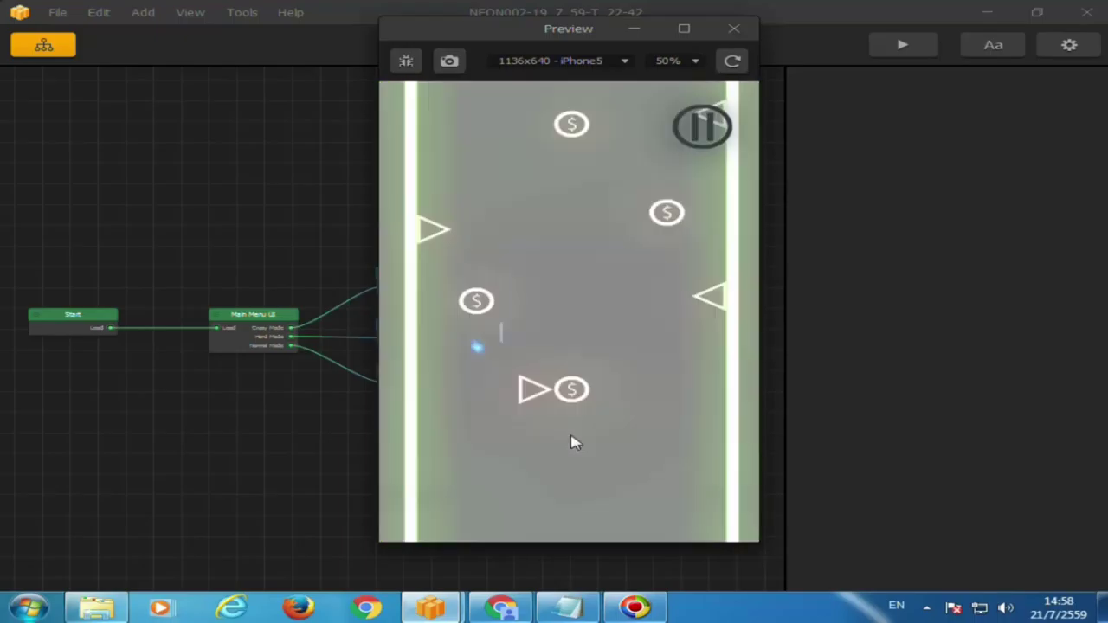
Replay one more short run, then close the preview.
click(571, 420)
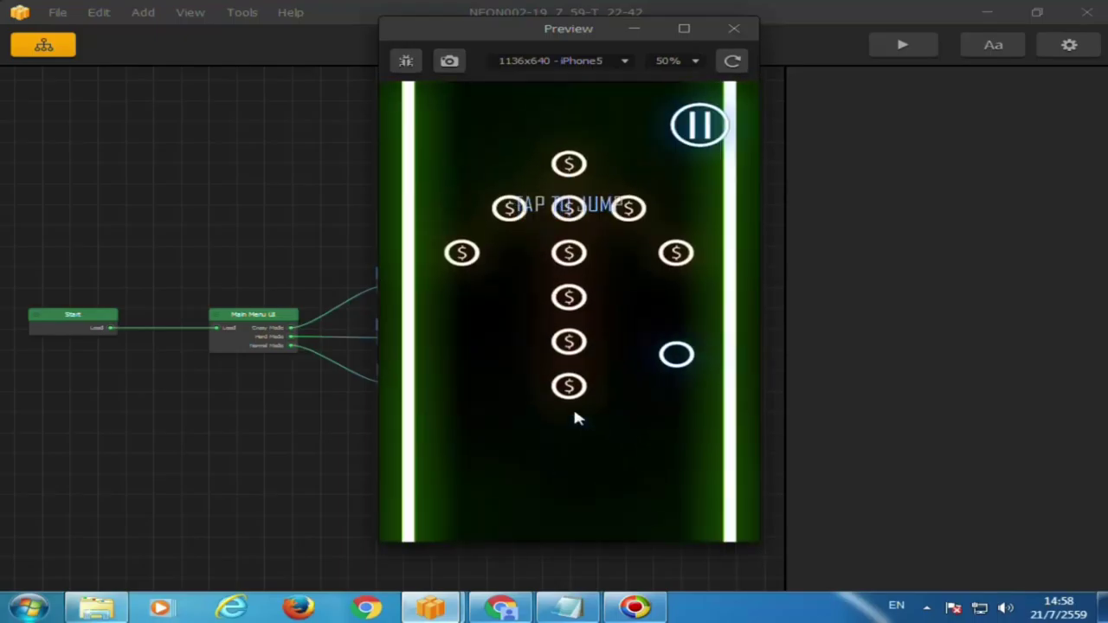
click(573, 417)
click(574, 417)
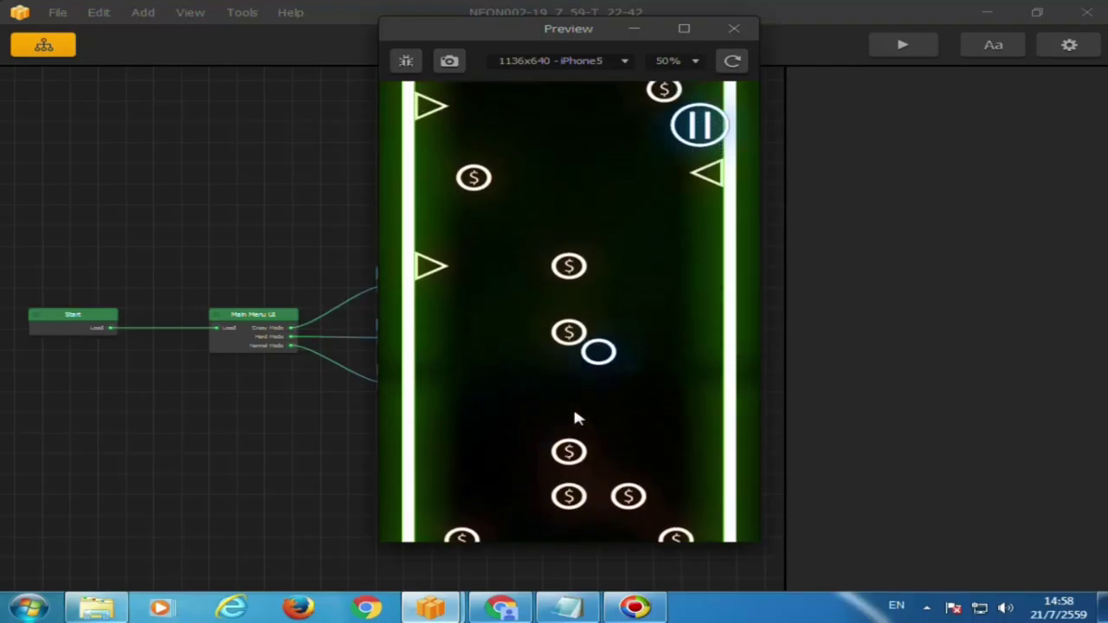
click(576, 420)
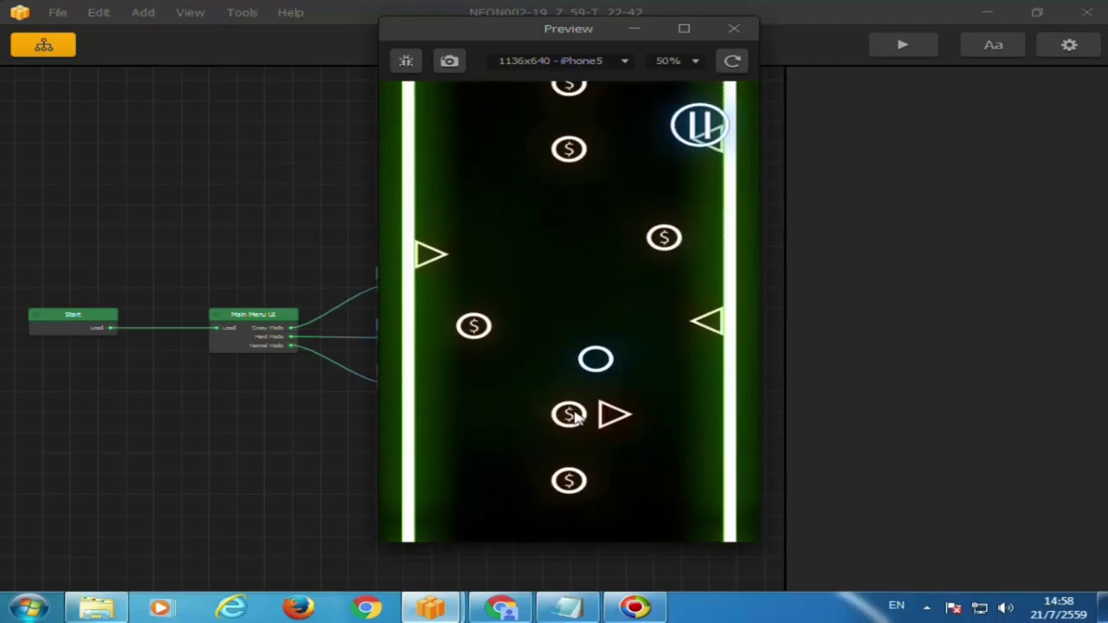
click(730, 26)
double_click(388, 384)
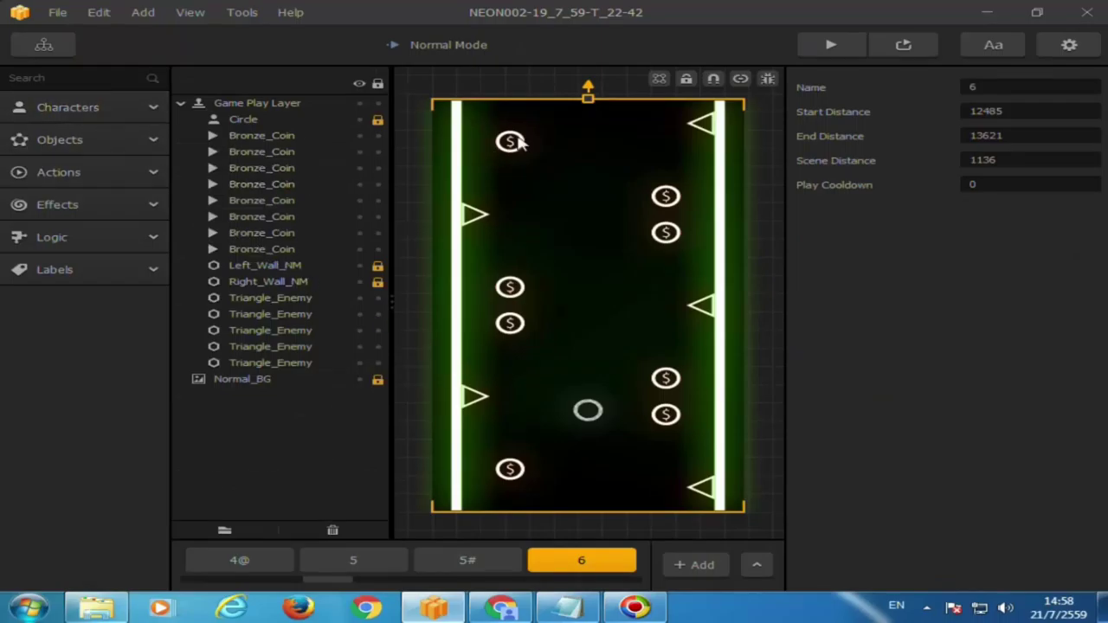
click(34, 49)
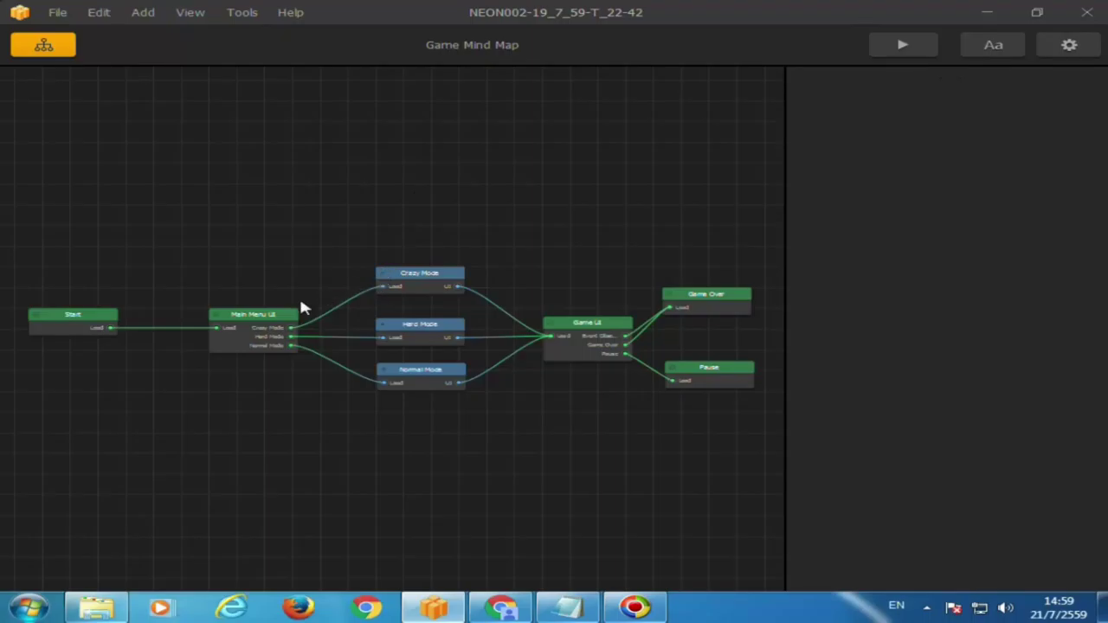
double_click(403, 339)
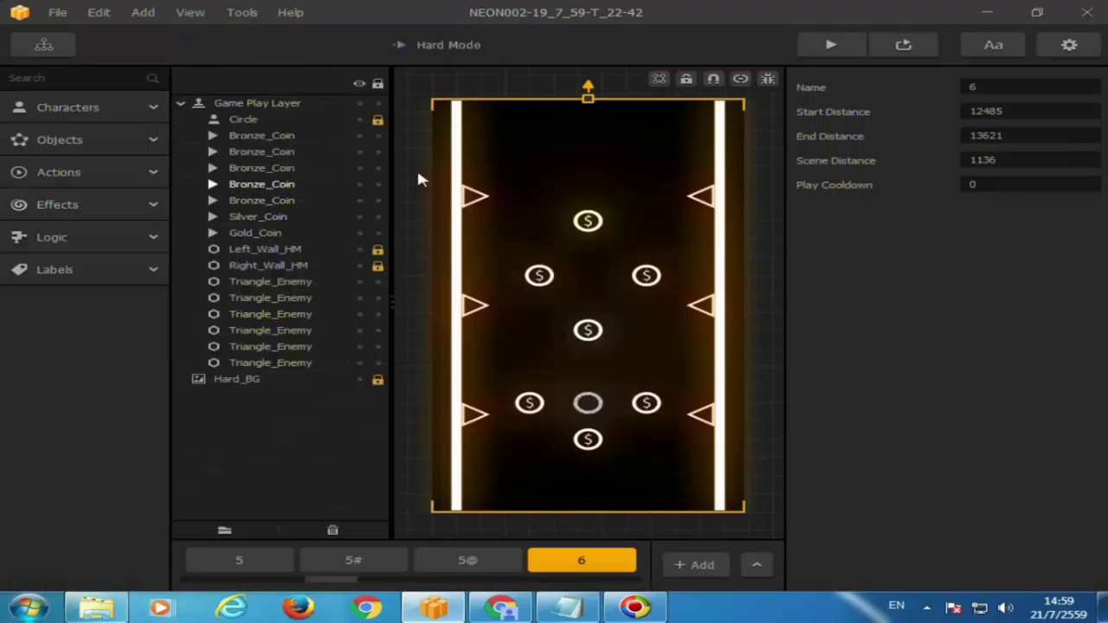
Launch a preview and start a Hard Mode run, jumping the ball between walls.
click(836, 48)
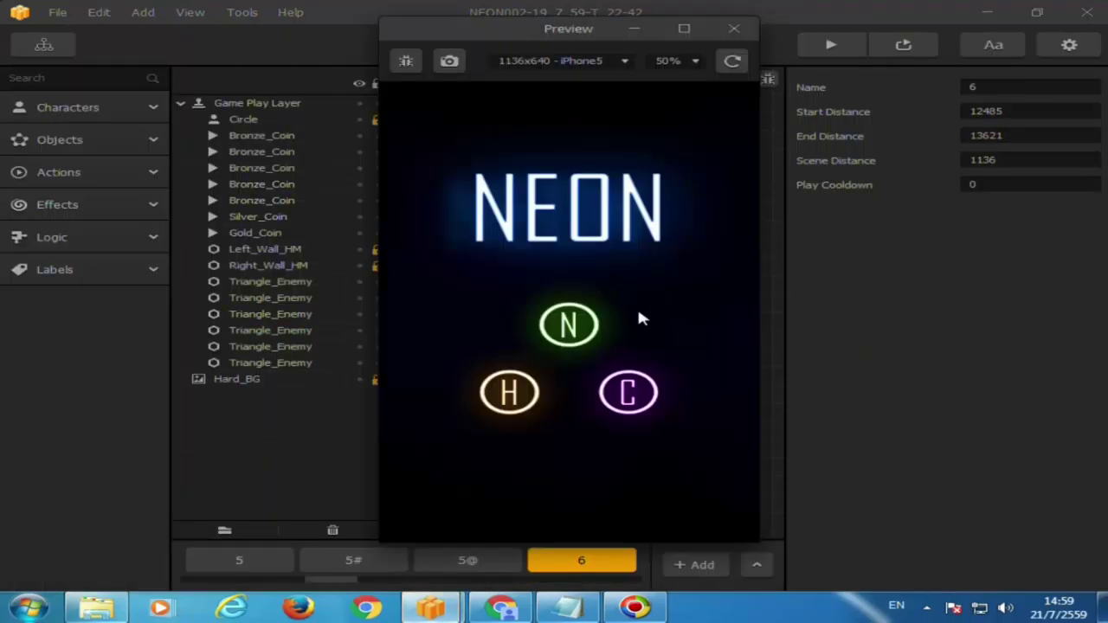
click(524, 392)
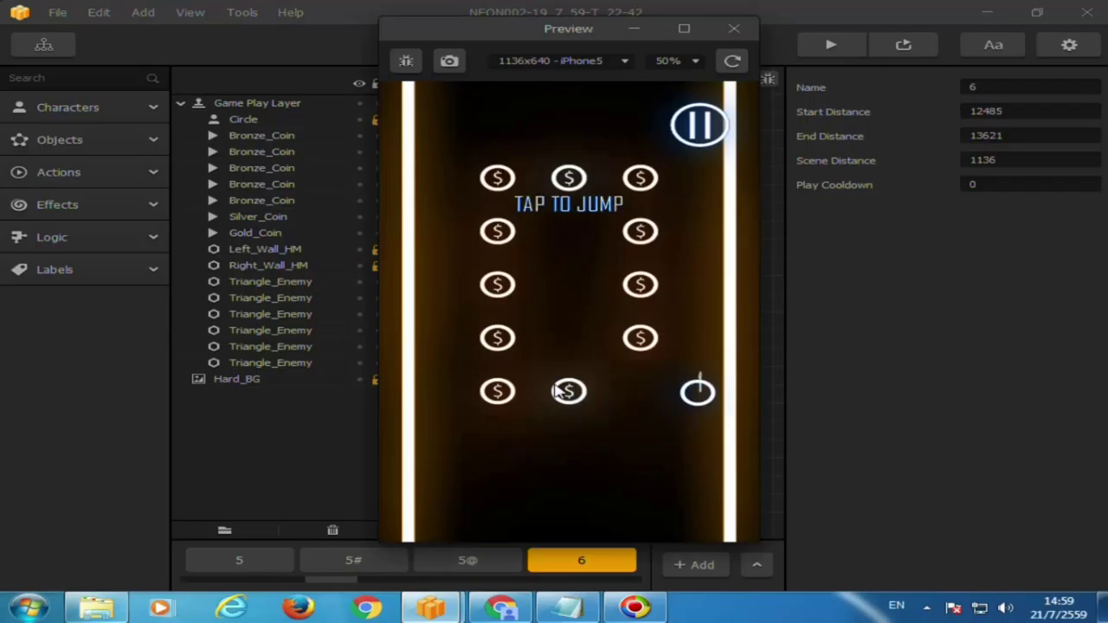
click(557, 392)
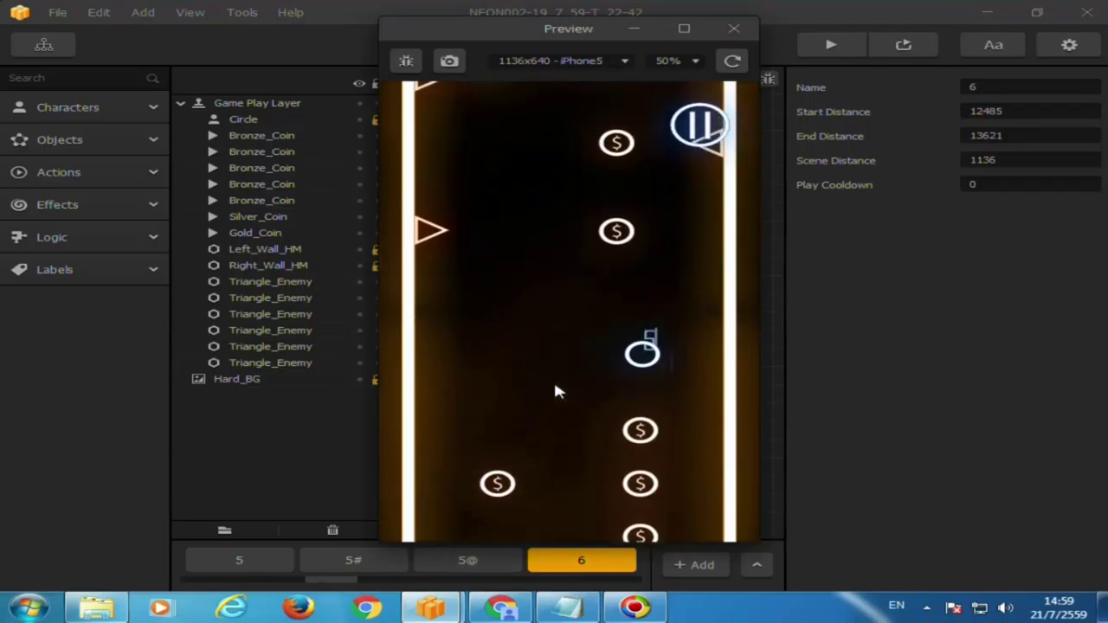
click(557, 392)
click(557, 392)
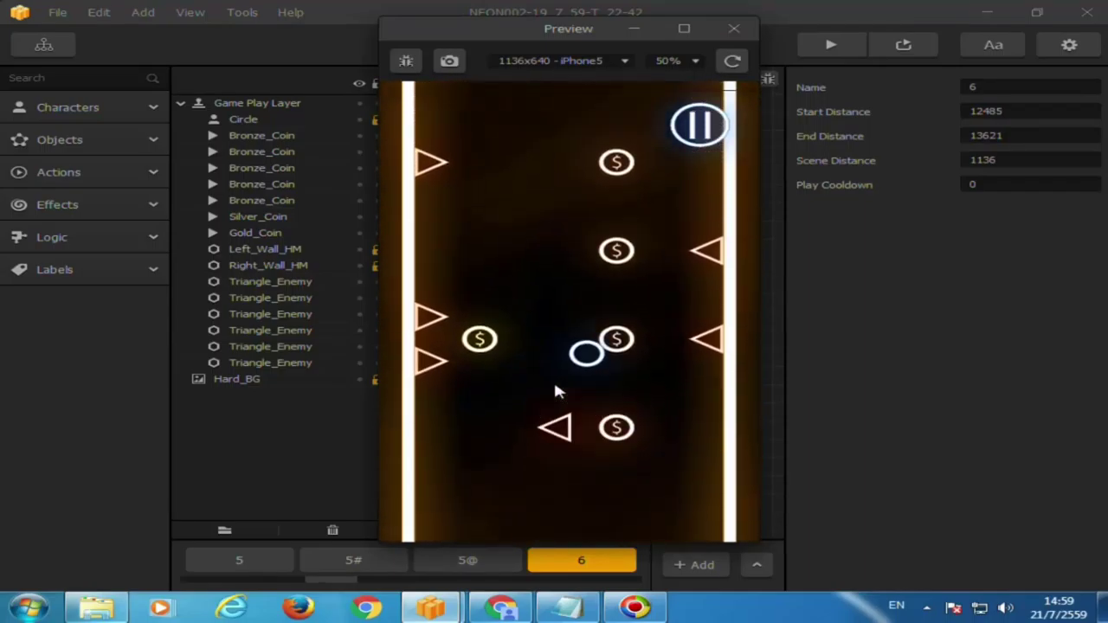
click(557, 392)
click(556, 390)
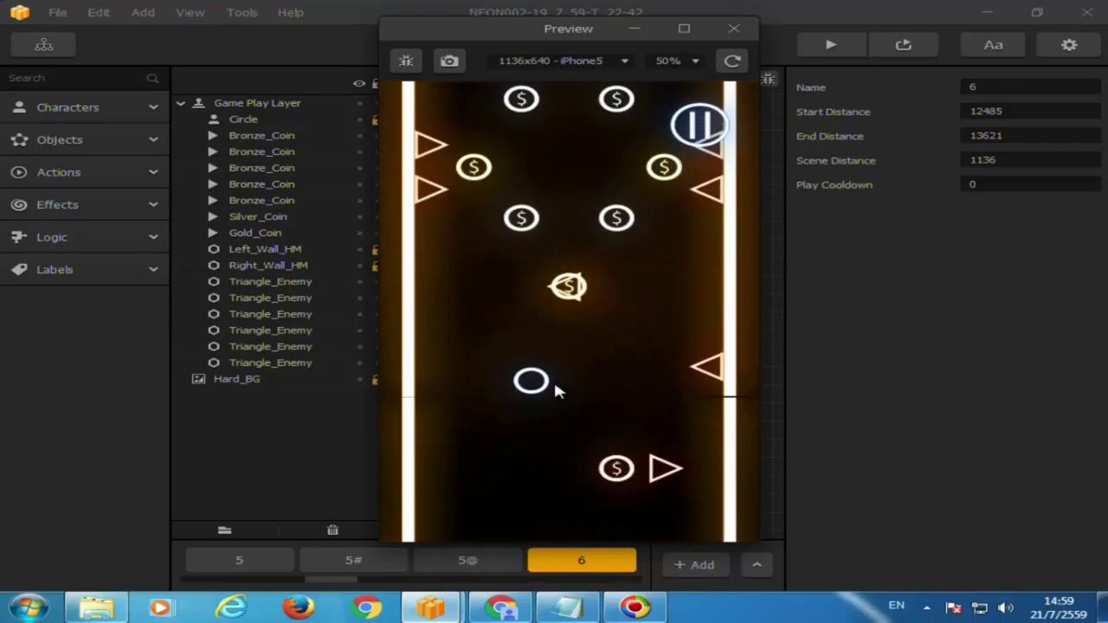
click(556, 390)
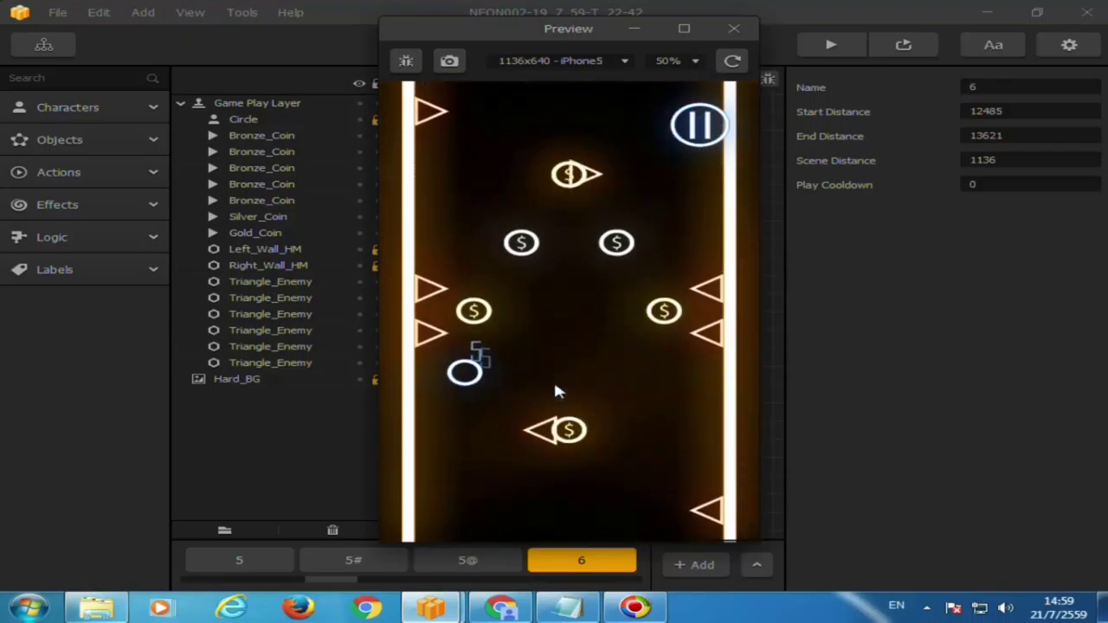
click(555, 392)
click(556, 391)
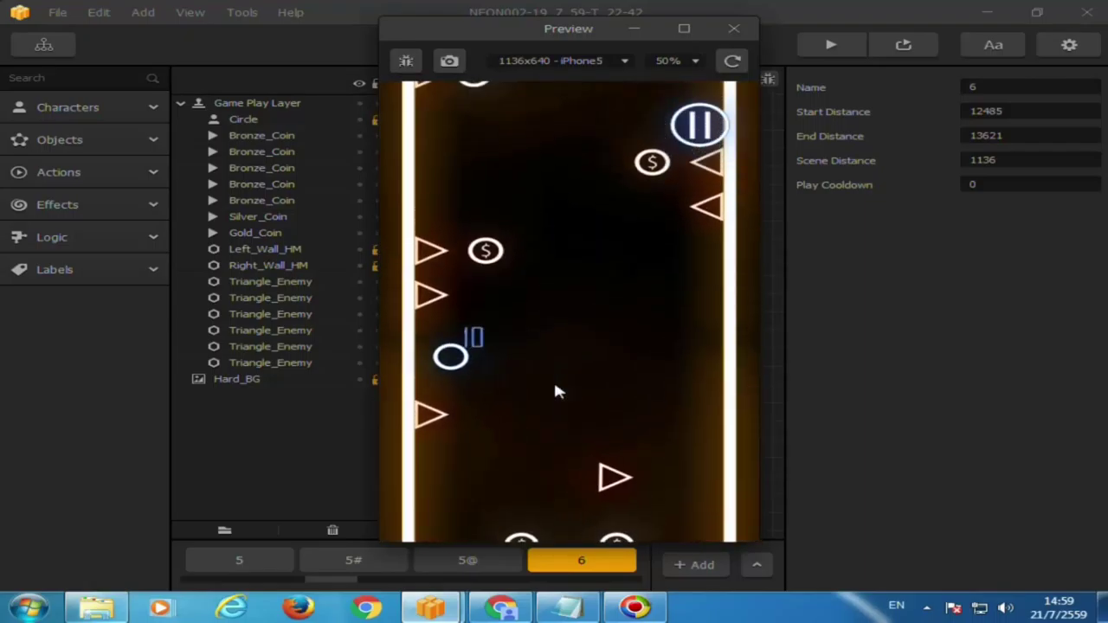
Keep switching walls to dodge triangle enemies until the run ends at a 1047 best score.
click(556, 391)
click(555, 390)
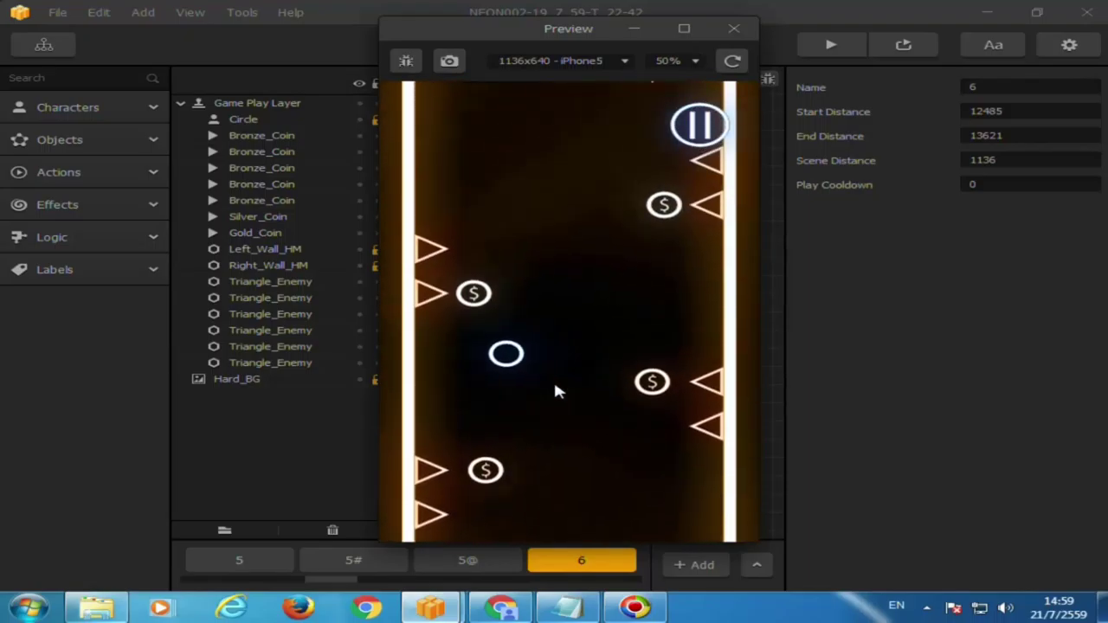
click(555, 389)
click(556, 392)
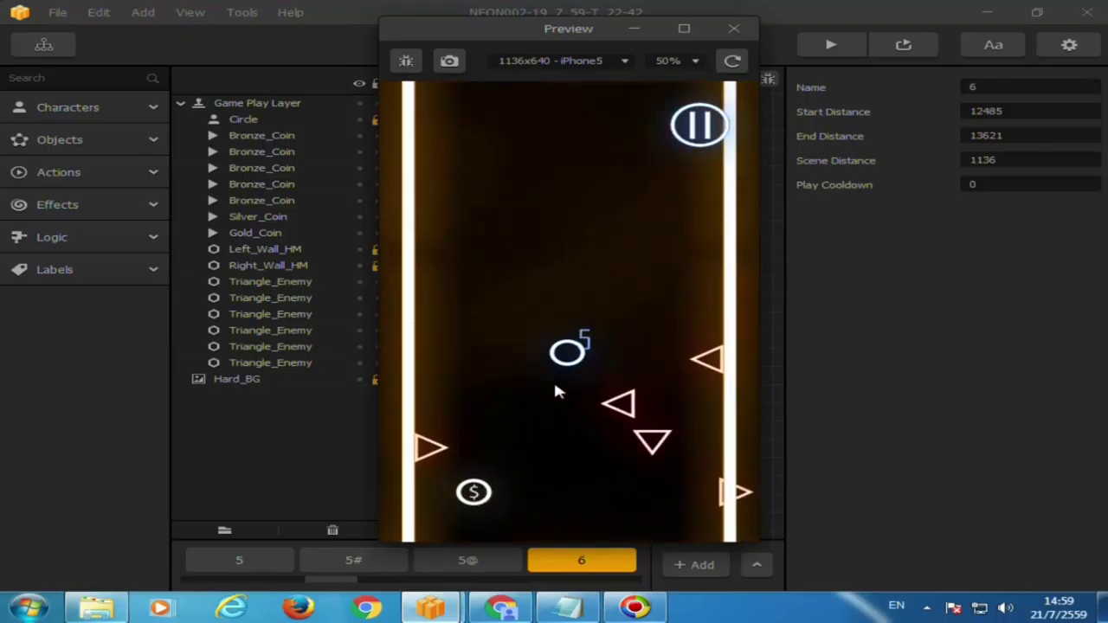
click(556, 391)
click(555, 391)
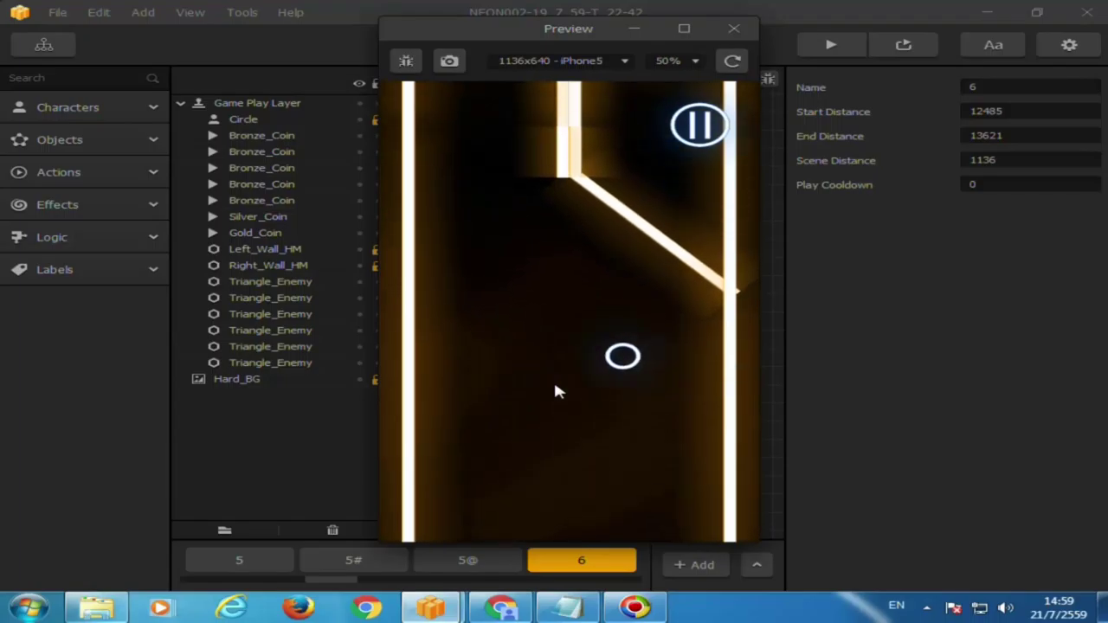
click(555, 391)
click(556, 391)
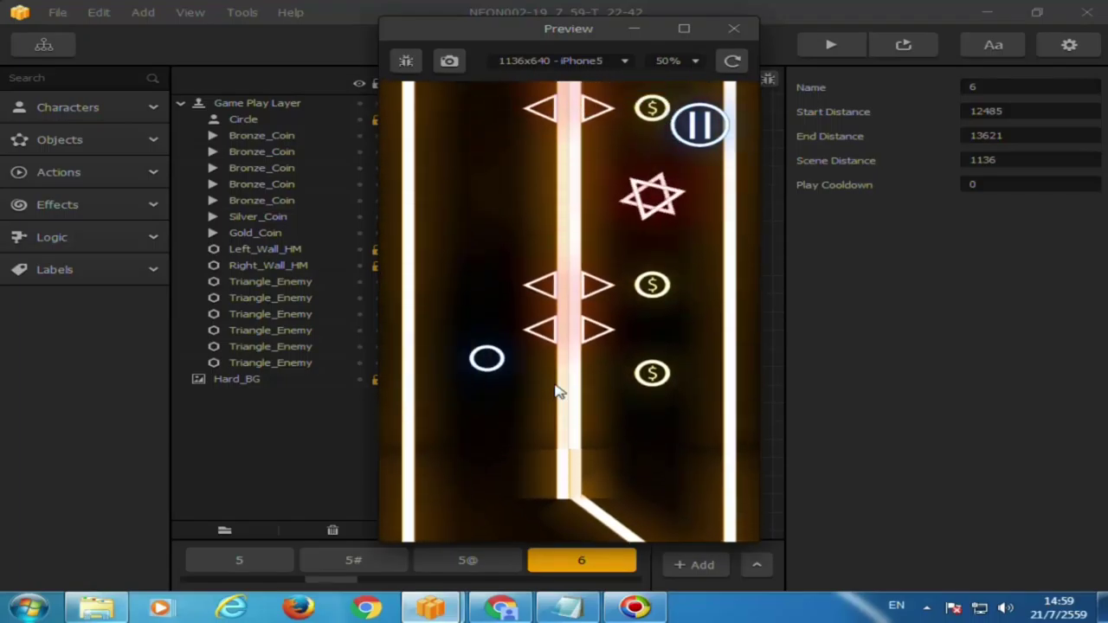
click(556, 391)
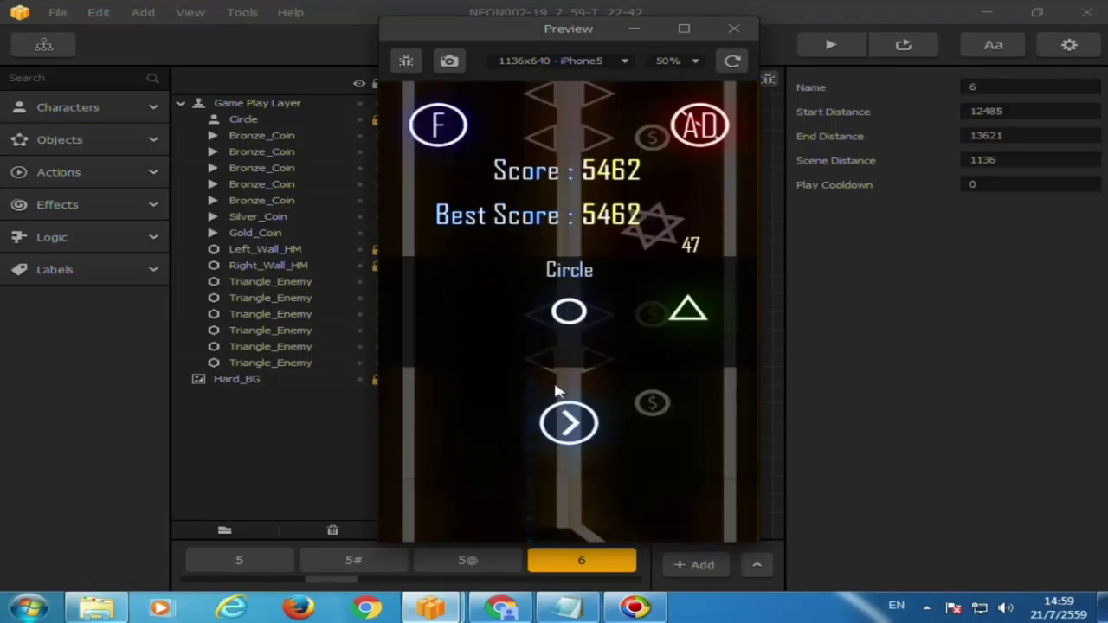
Restart twice and play another Hard Mode run, jumping the ball between walls.
click(570, 444)
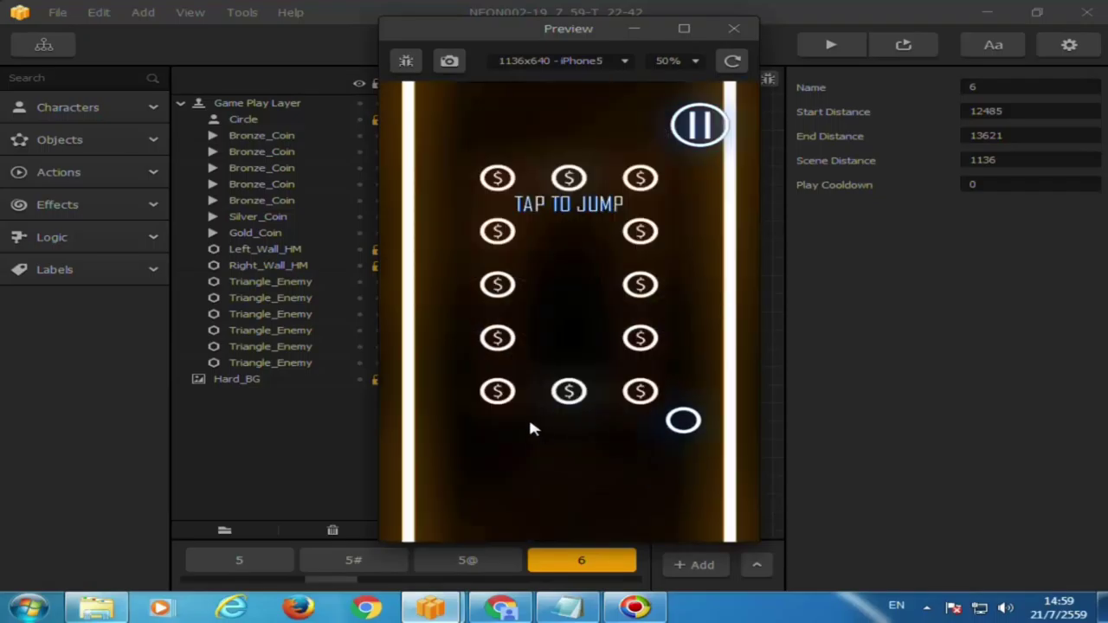
click(529, 425)
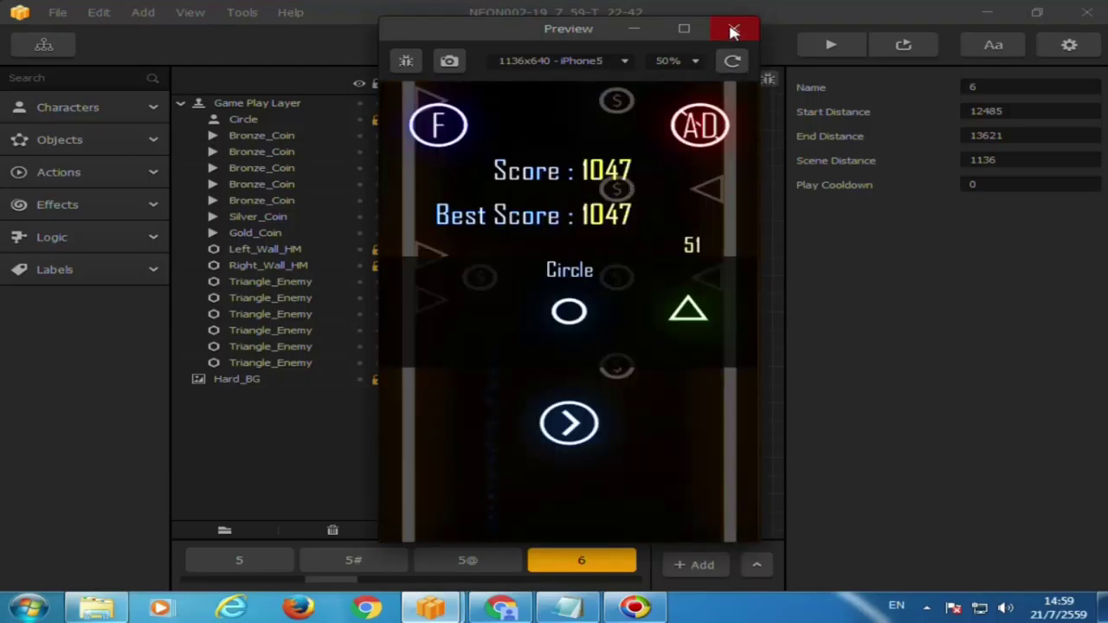
click(561, 425)
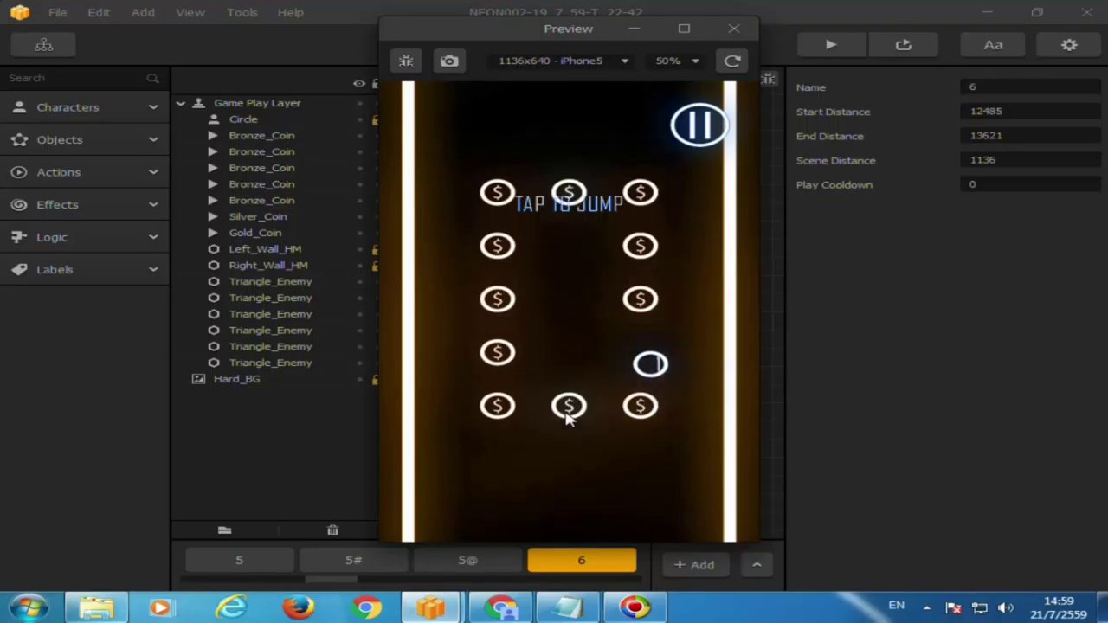
click(566, 421)
click(565, 420)
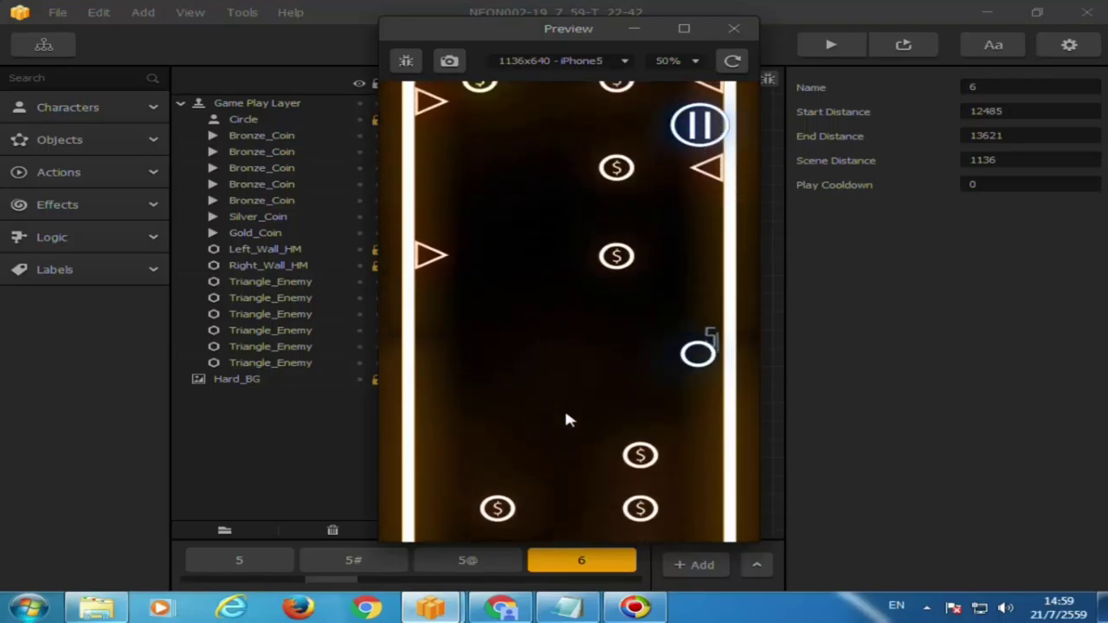
click(564, 420)
click(565, 419)
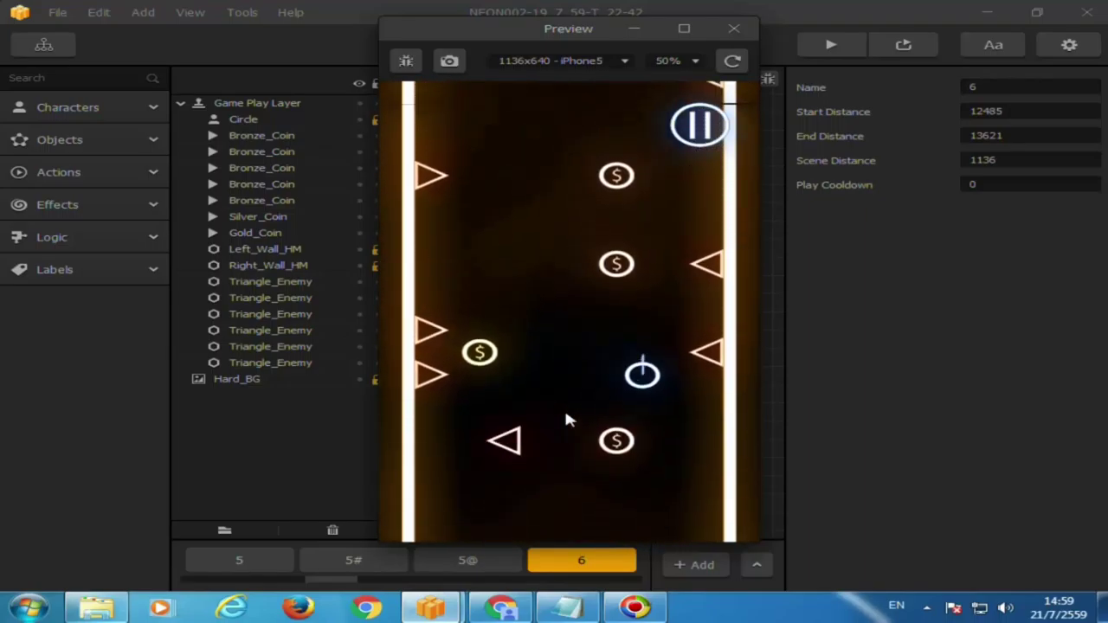
click(565, 419)
click(566, 419)
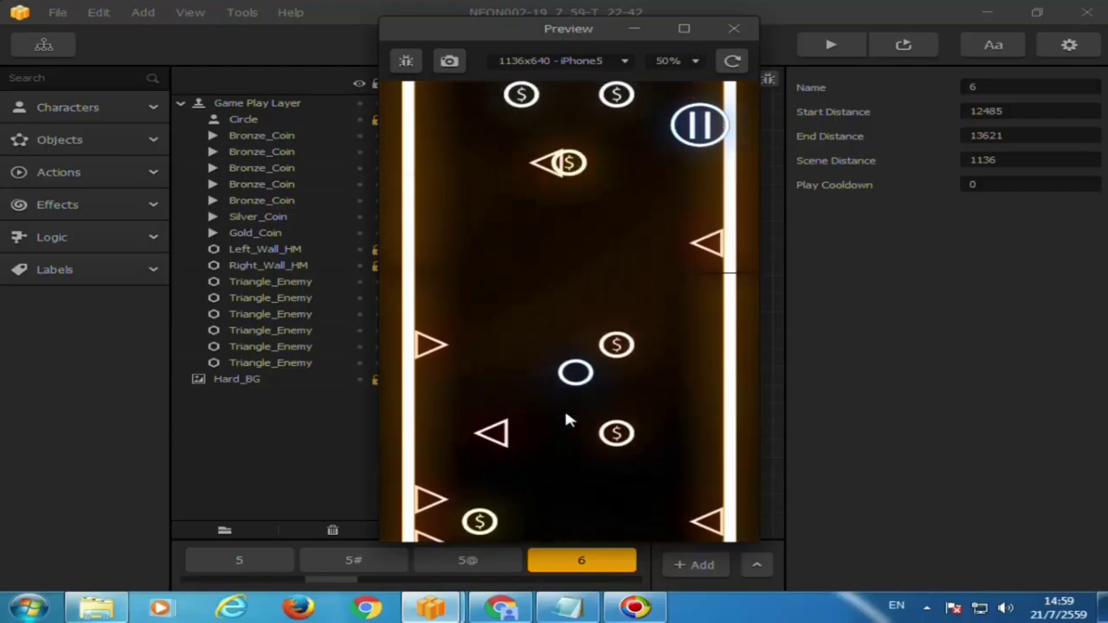
click(565, 419)
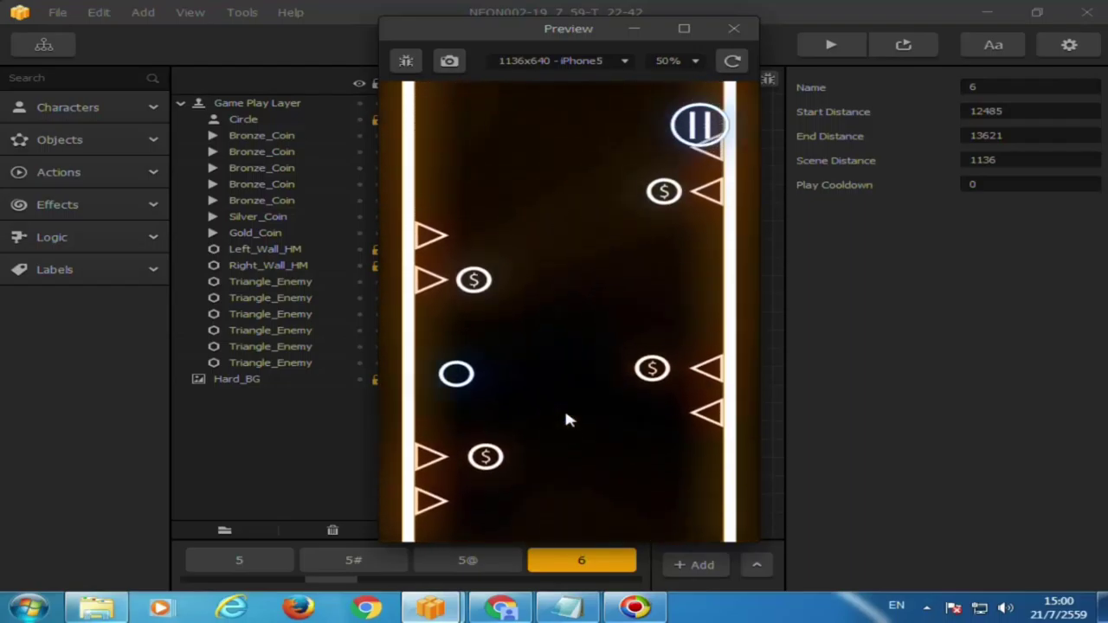
click(565, 416)
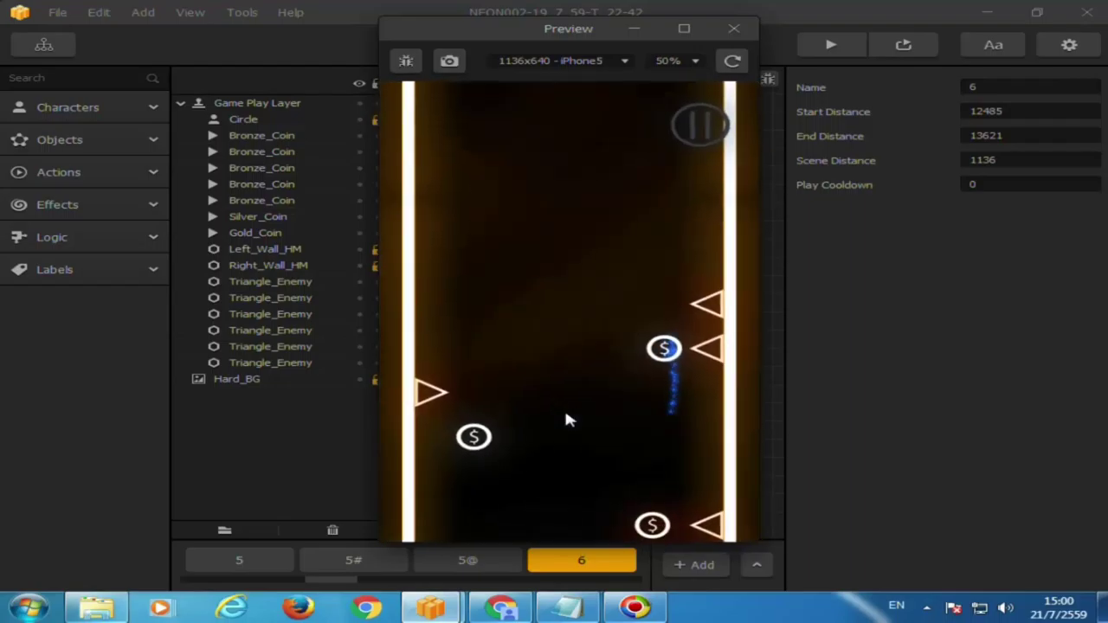
Set the Circle character's Health to 100000 and launch a fresh preview.
key(Escape)
scroll(1047, 428, down, 1)
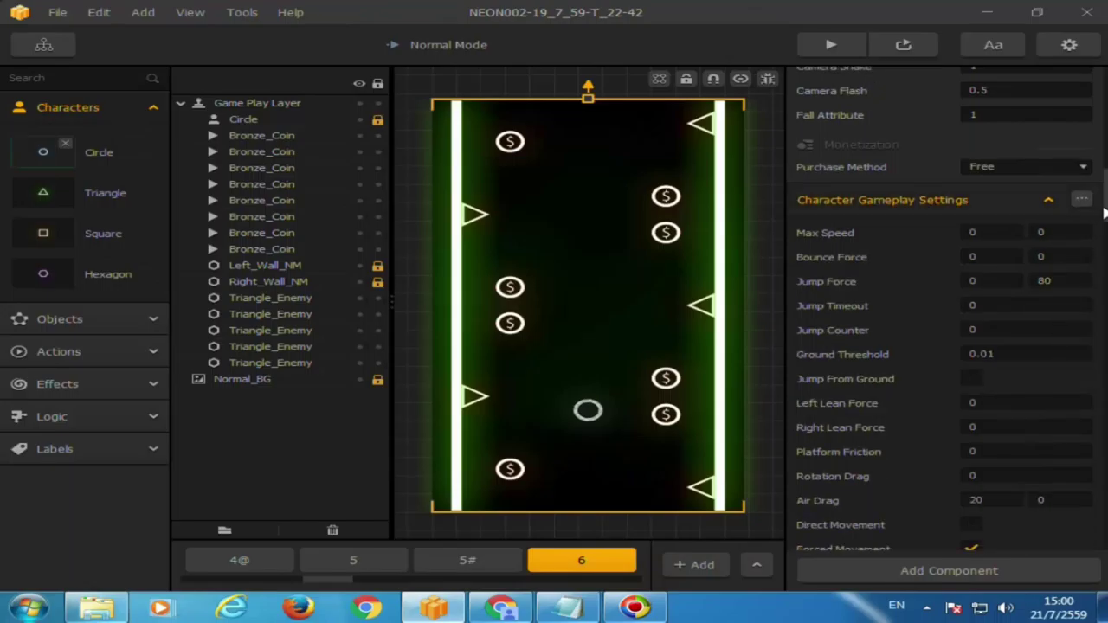
drag(1105, 187, 1104, 543)
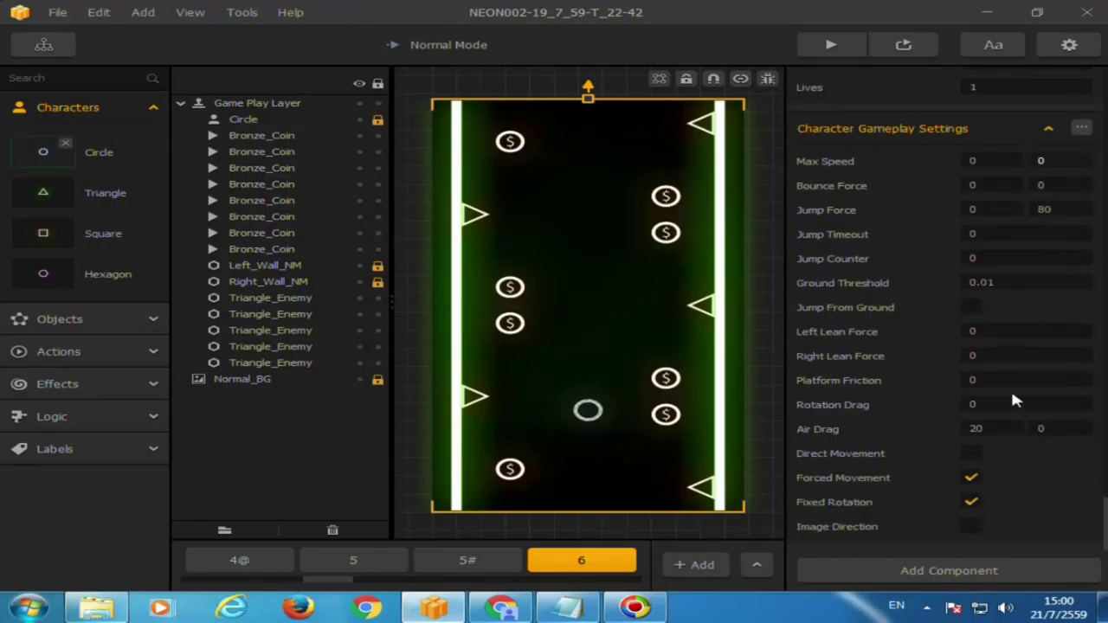
click(1023, 568)
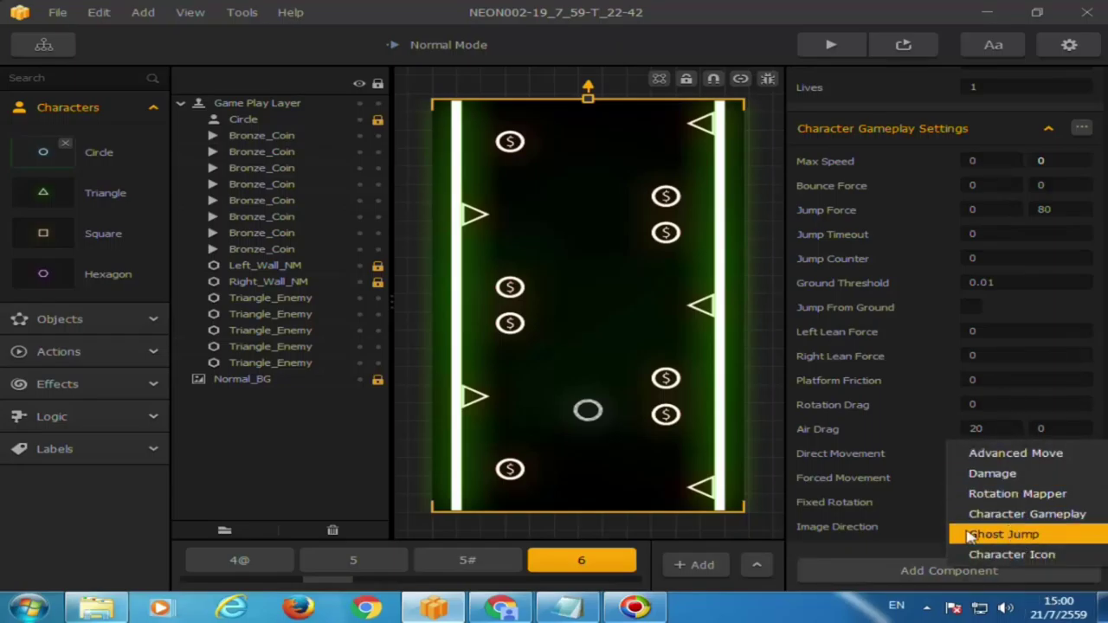
click(119, 154)
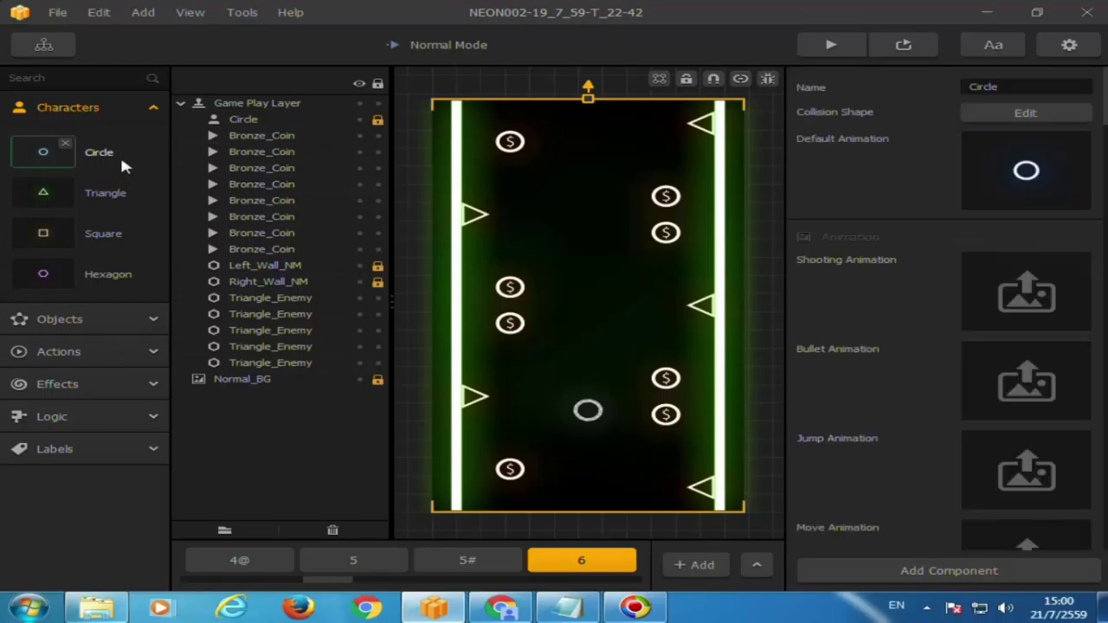
scroll(1089, 150, down, 5)
drag(1105, 148, 1105, 551)
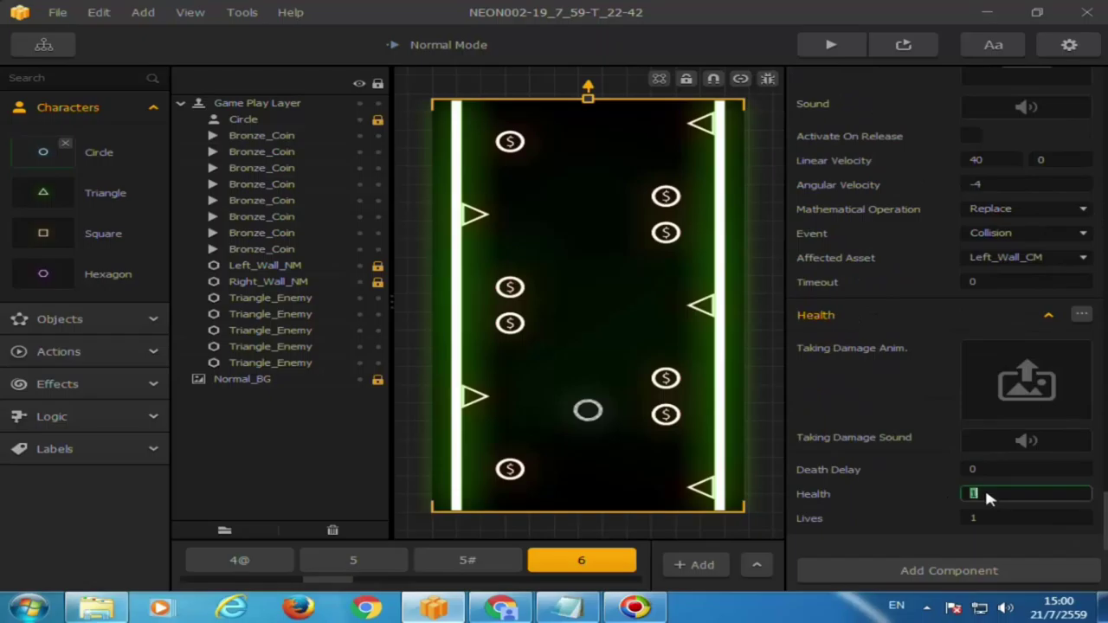
text(100000)
click(853, 52)
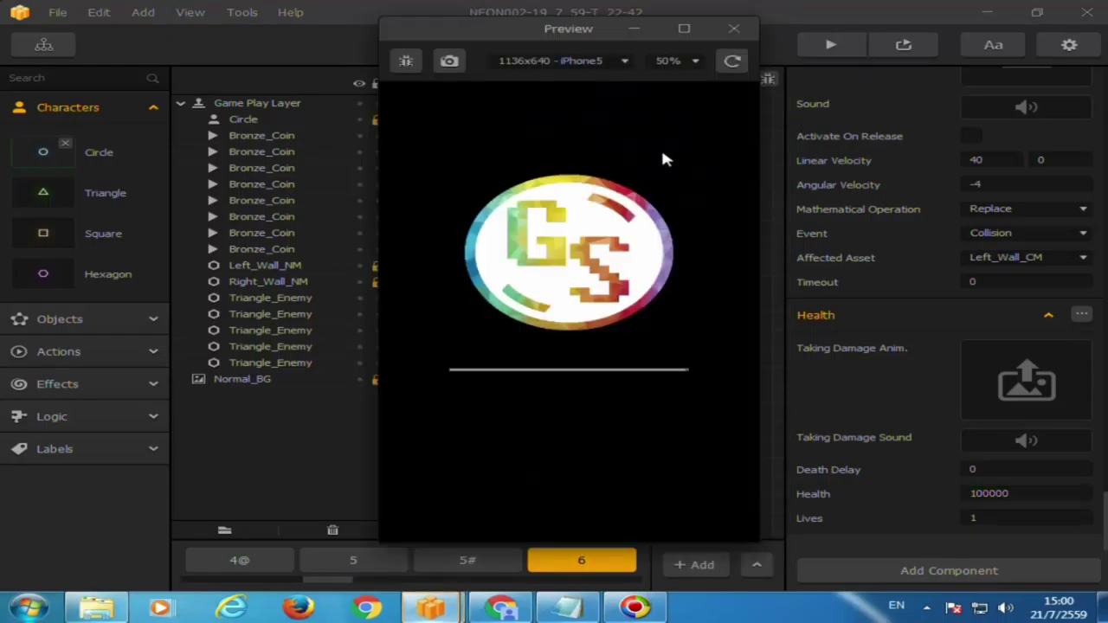
Playtest a few runs with the 100000 health, then close the preview.
click(525, 378)
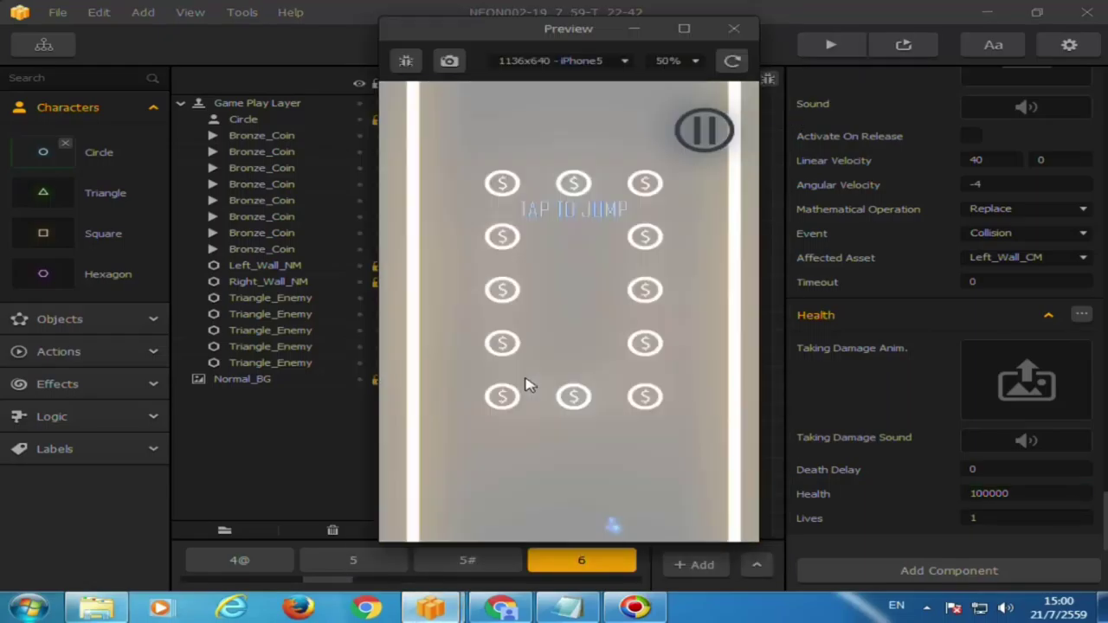
click(578, 400)
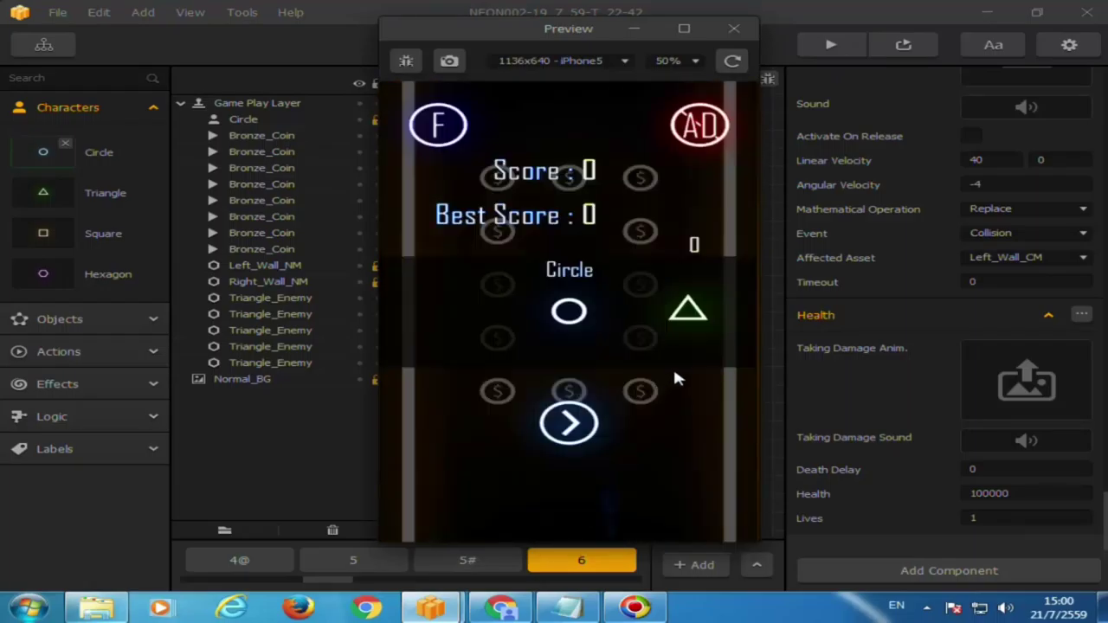
click(555, 416)
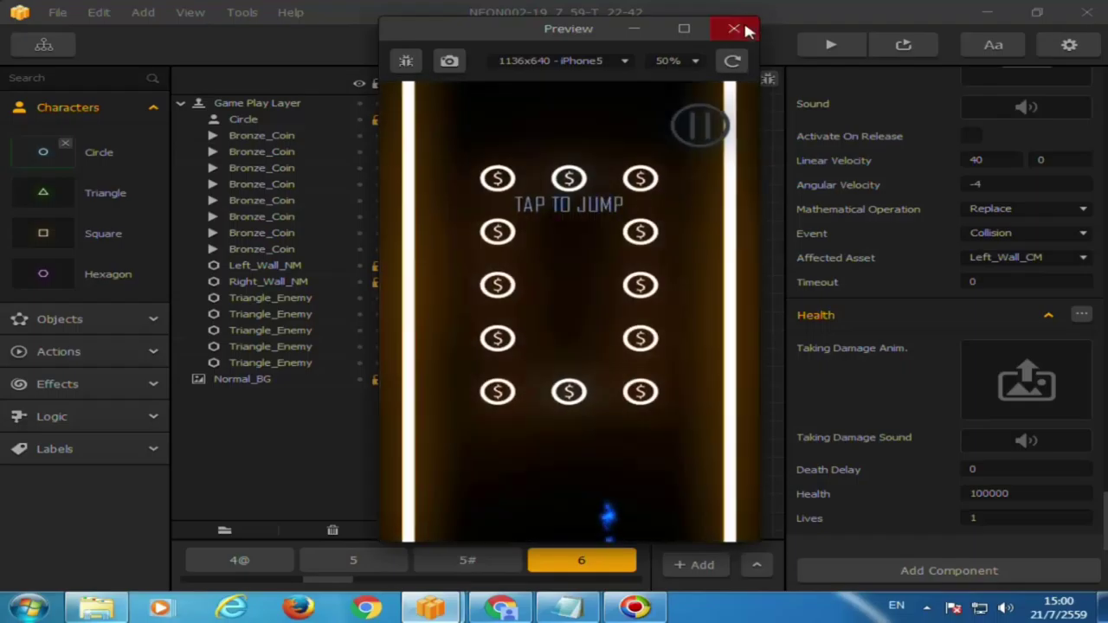
click(734, 29)
Change the Circle's Health to 100 and test one more preview run.
click(1063, 498)
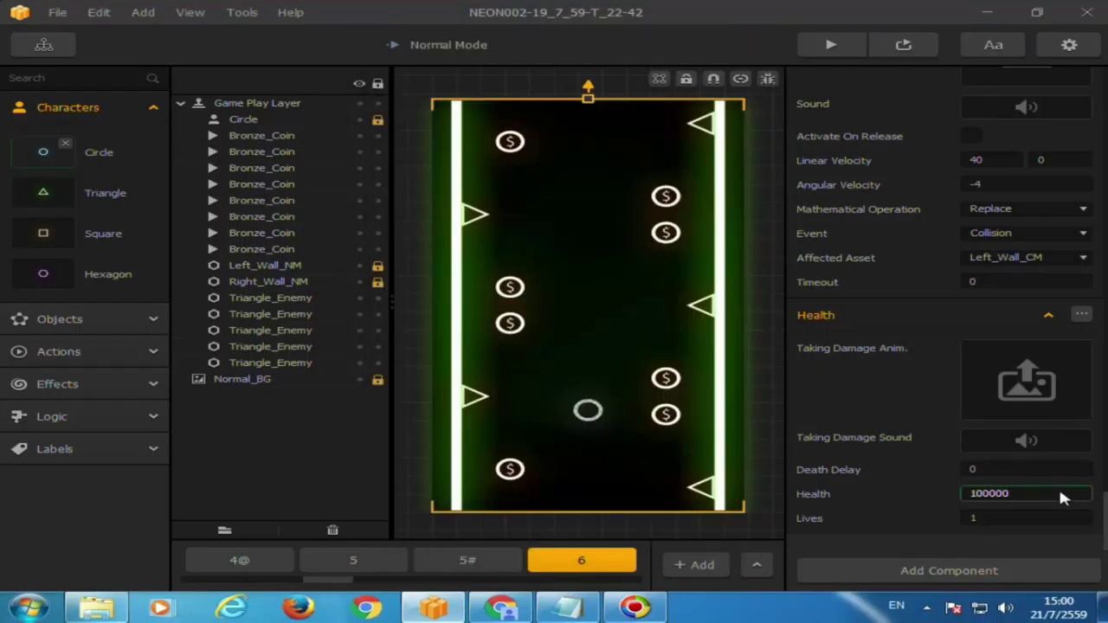
key(BackSpace)
key(BackSpace)
key(BackSpace)
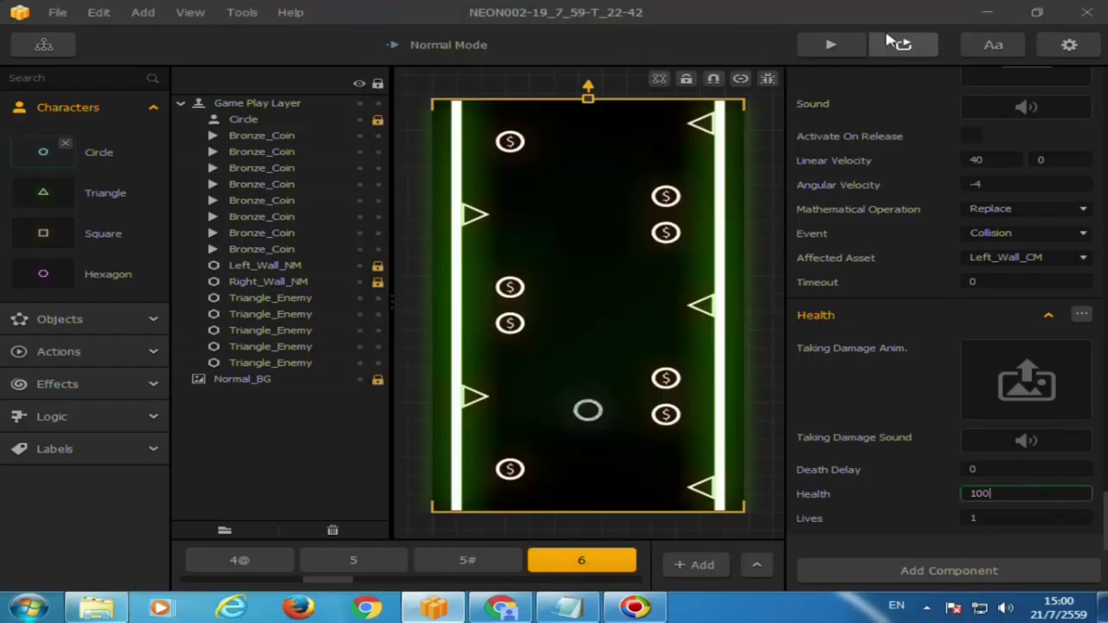
click(831, 45)
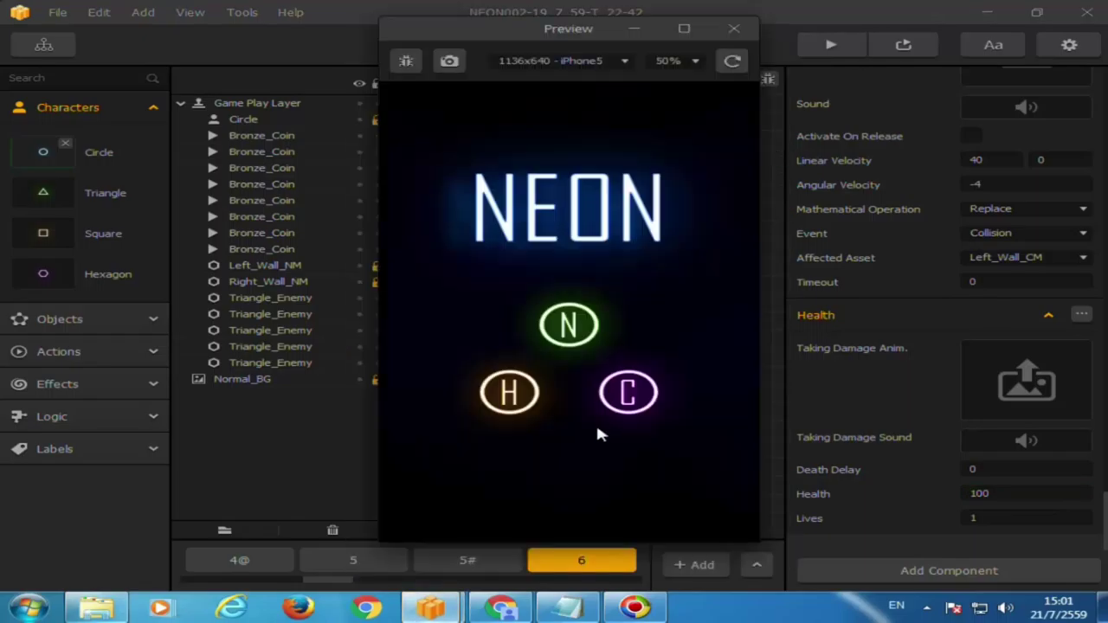
click(511, 396)
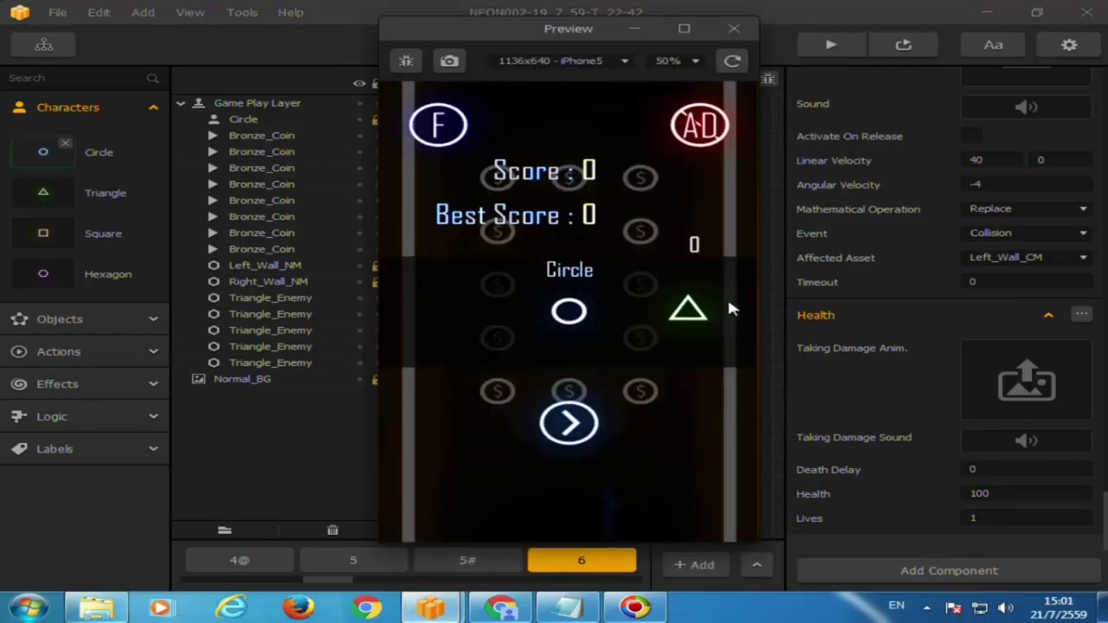
click(734, 30)
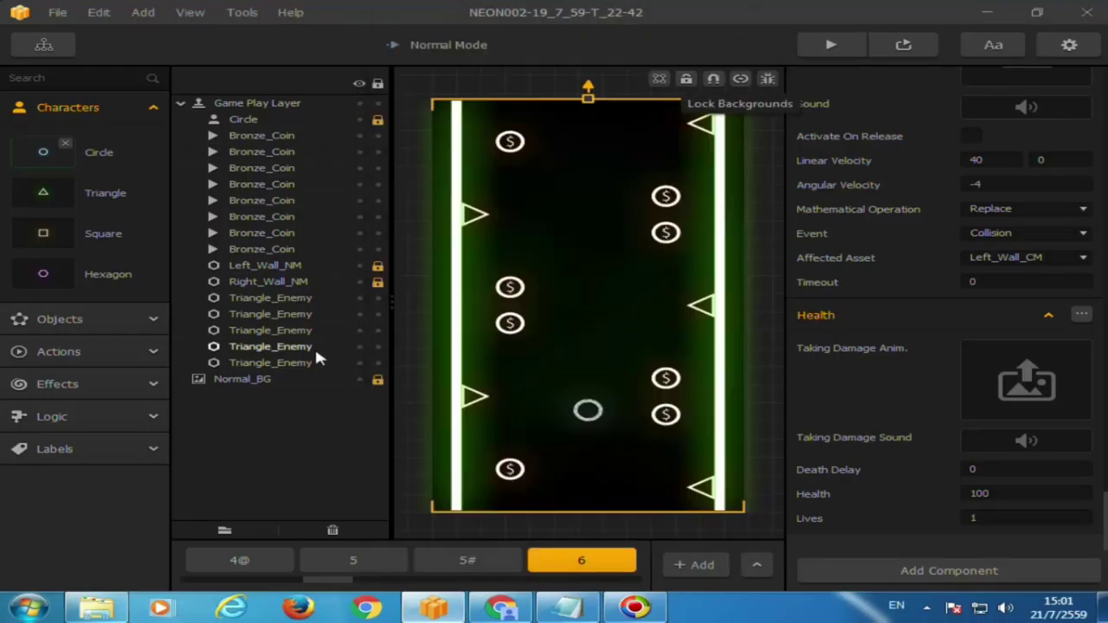
Select the Circle and scroll its properties to the wall-collision velocities and Health of 100.
click(112, 172)
scroll(1081, 306, down, 1)
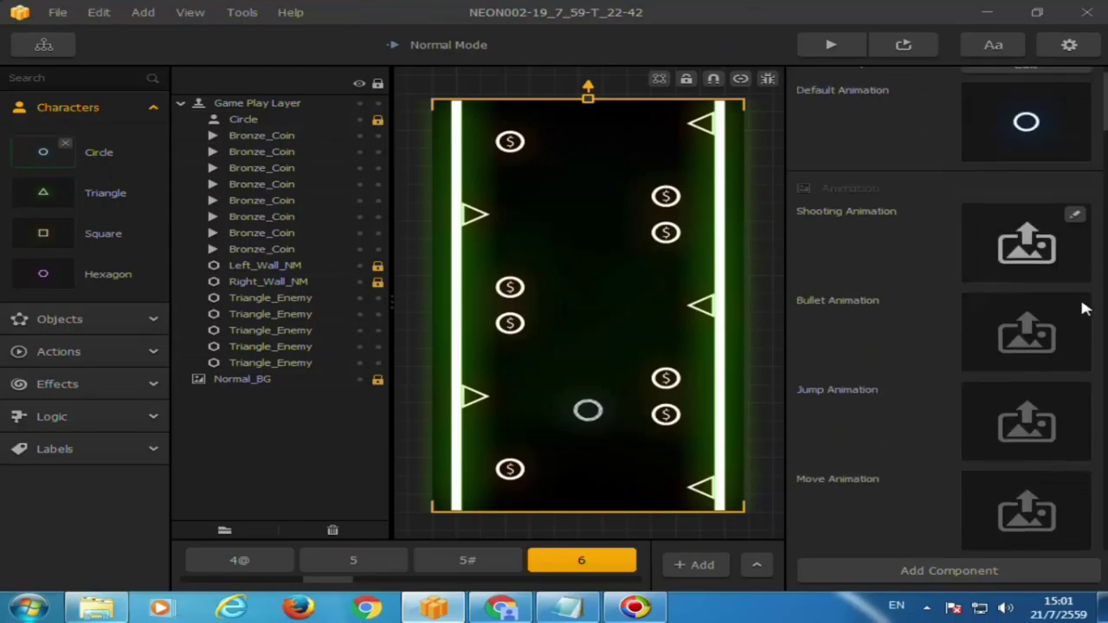
scroll(1084, 309, down, 5)
scroll(1085, 309, down, 3)
scroll(1085, 309, down, 2)
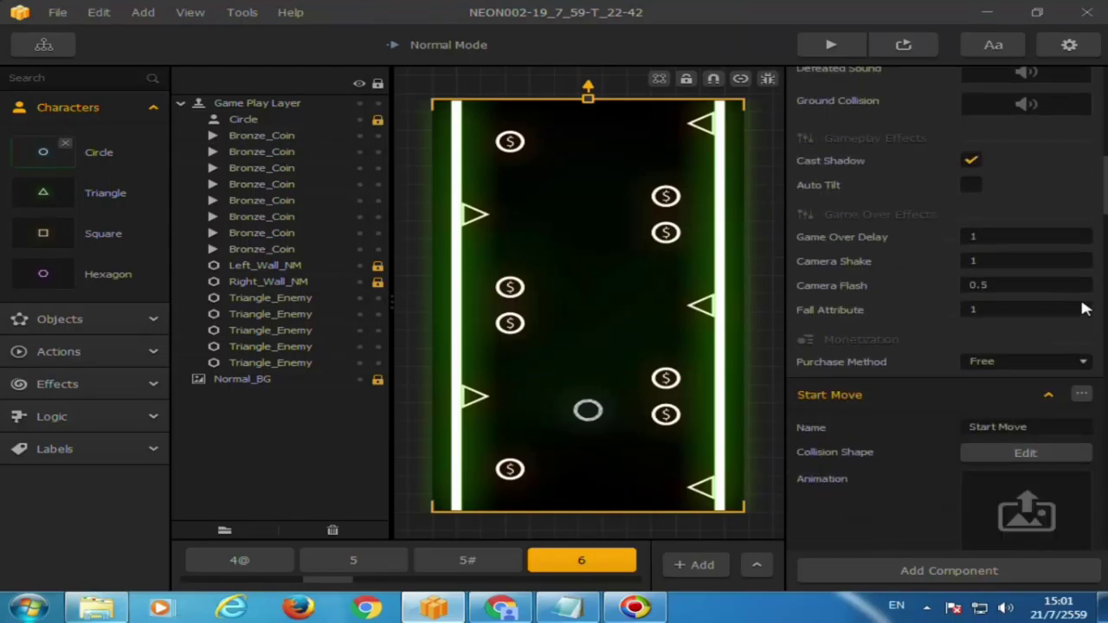
scroll(1085, 309, down, 1)
scroll(1085, 309, down, 4)
scroll(1085, 309, down, 3)
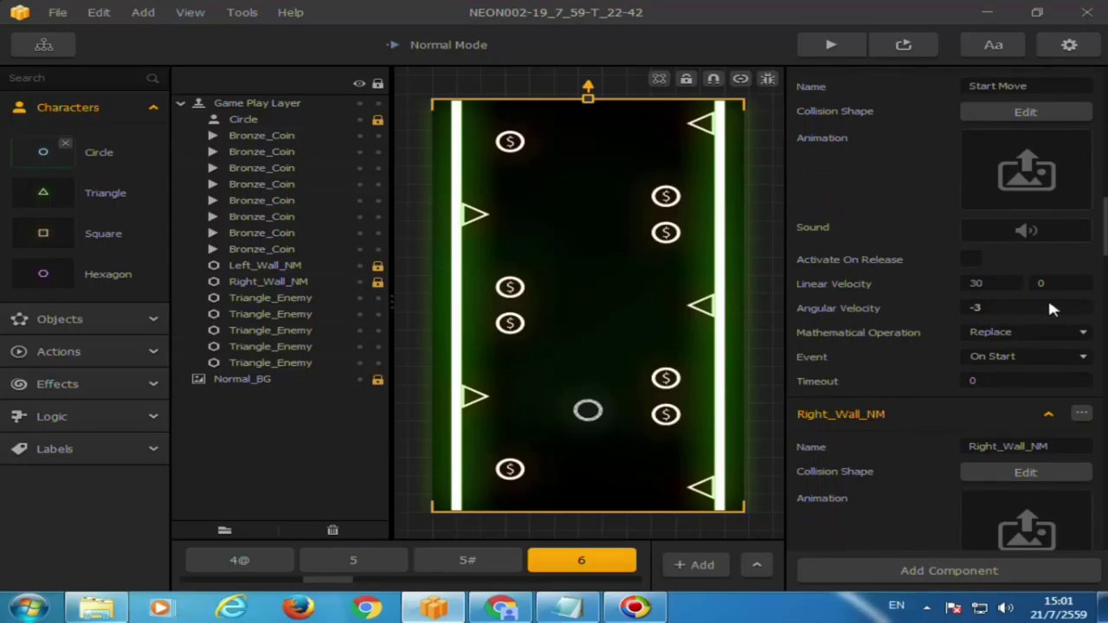
scroll(1049, 305, down, 1)
scroll(1049, 306, down, 2)
scroll(1048, 299, down, 2)
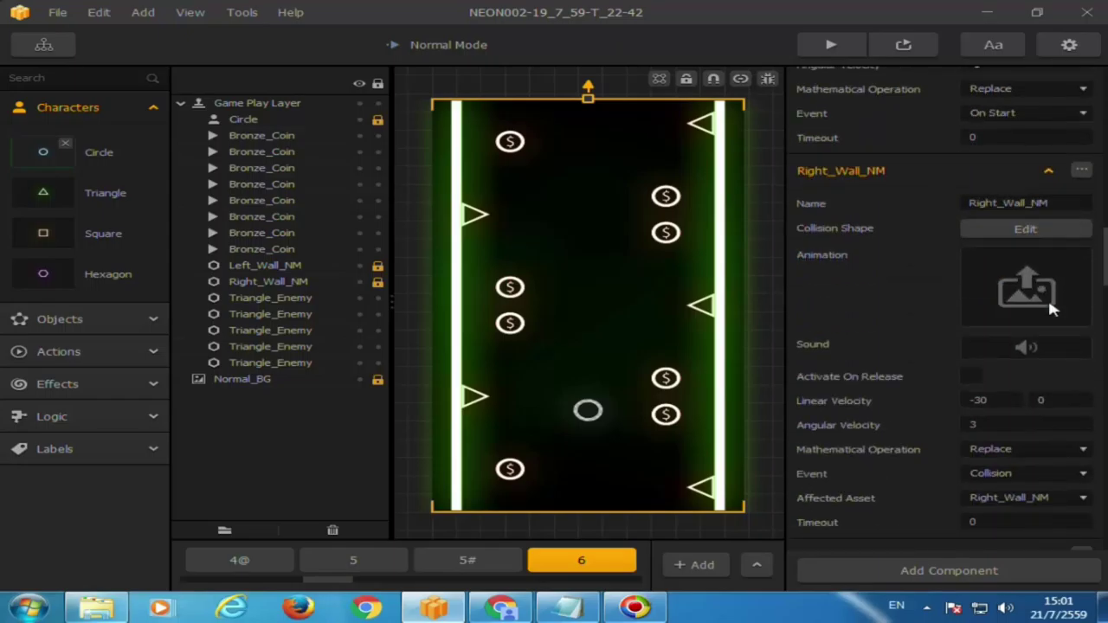
scroll(1048, 297, down, 2)
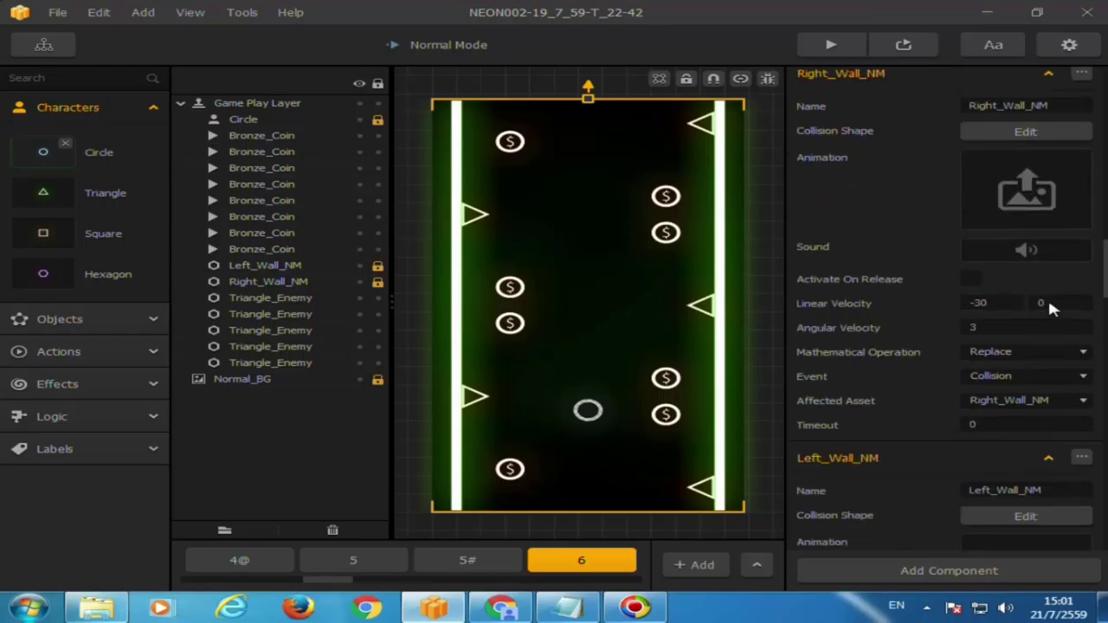
scroll(1048, 297, down, 2)
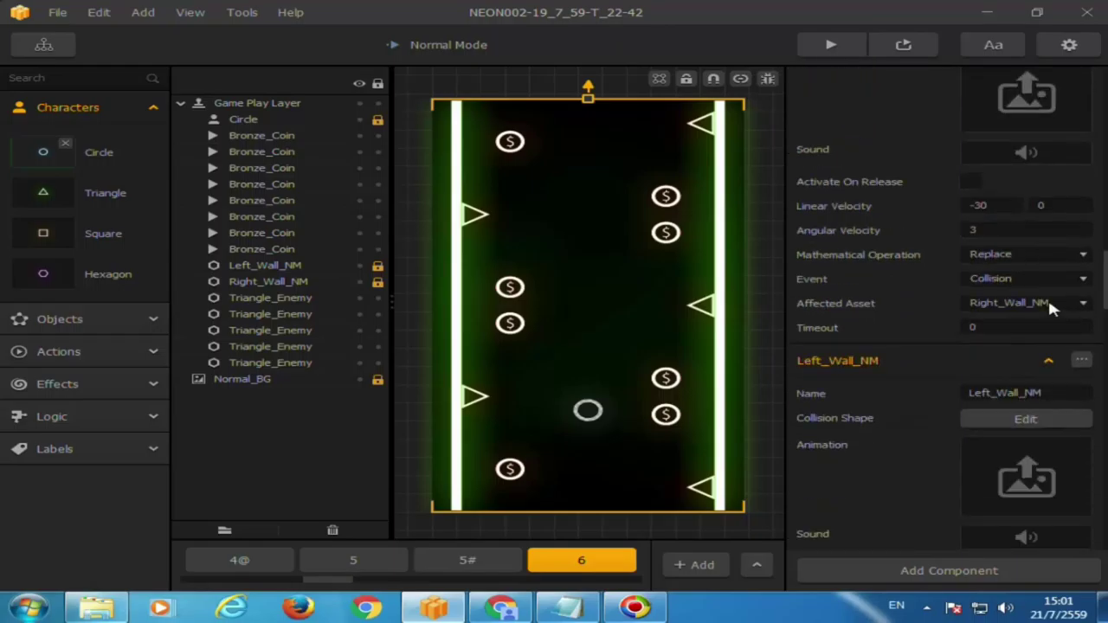
scroll(1050, 305, down, 2)
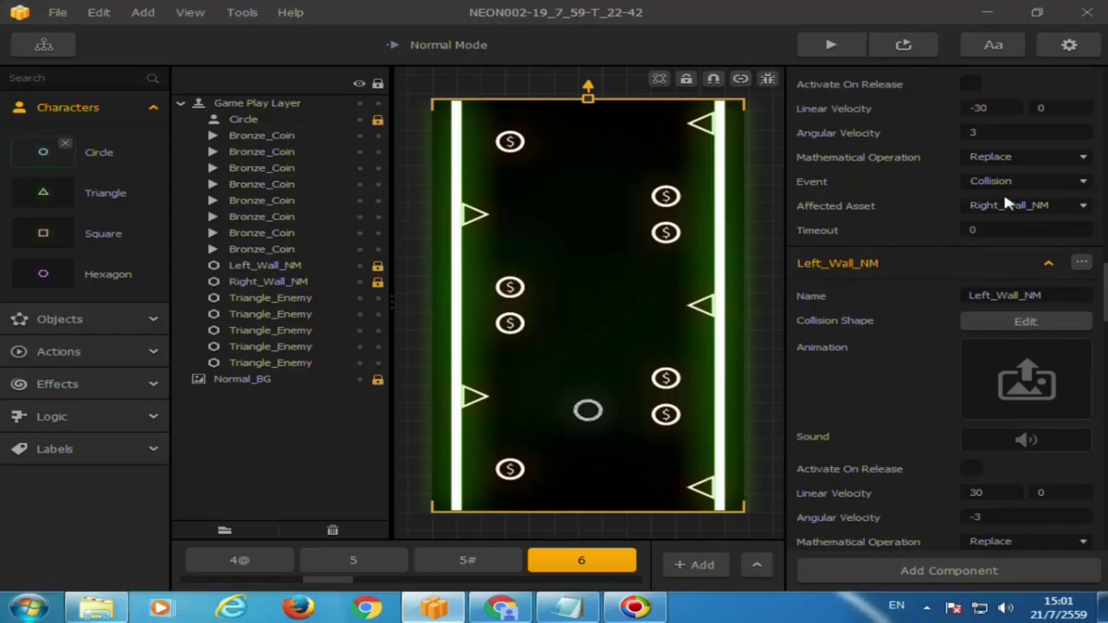
scroll(1005, 198, down, 2)
scroll(1006, 197, down, 3)
scroll(1005, 199, down, 3)
scroll(1006, 199, down, 1)
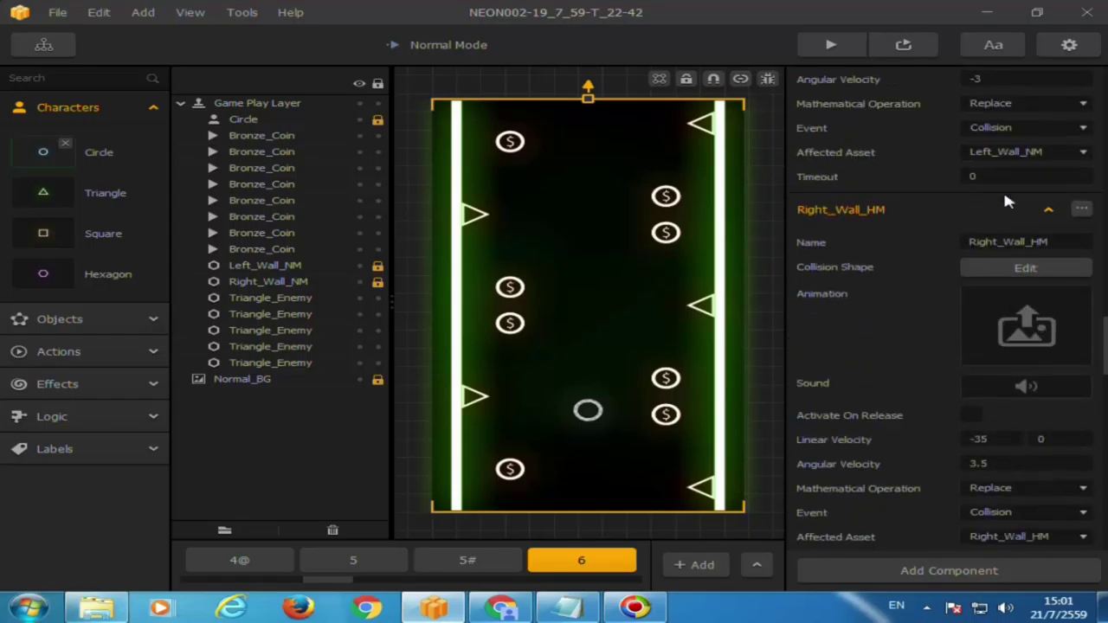
scroll(1009, 235, down, 2)
scroll(1009, 236, down, 3)
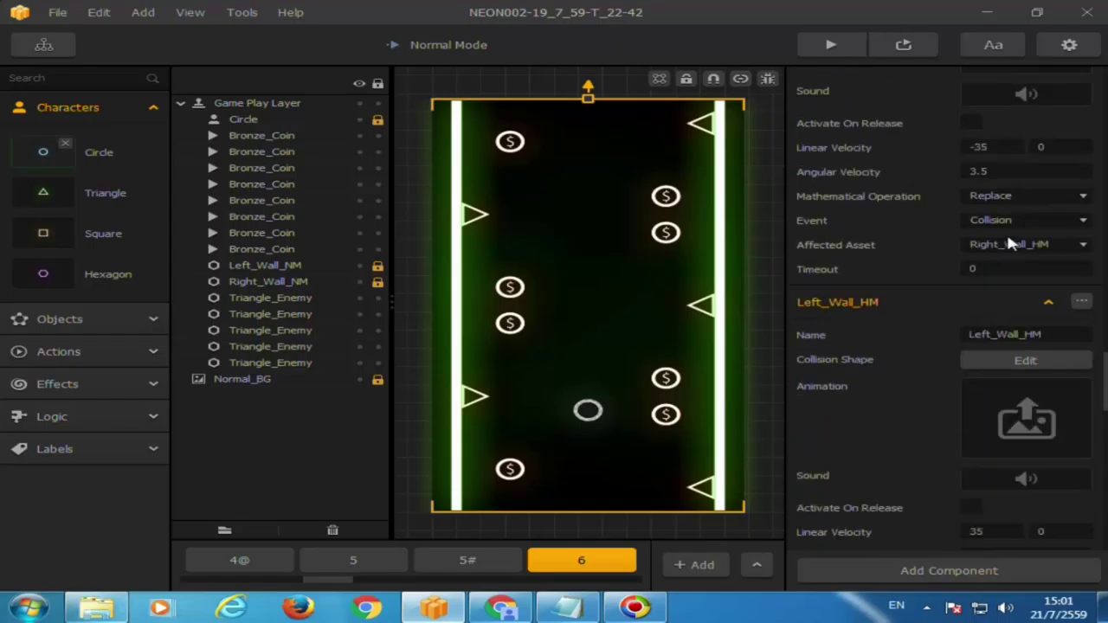
scroll(1009, 235, down, 2)
scroll(1009, 243, down, 3)
scroll(1009, 244, down, 3)
scroll(1009, 244, down, 5)
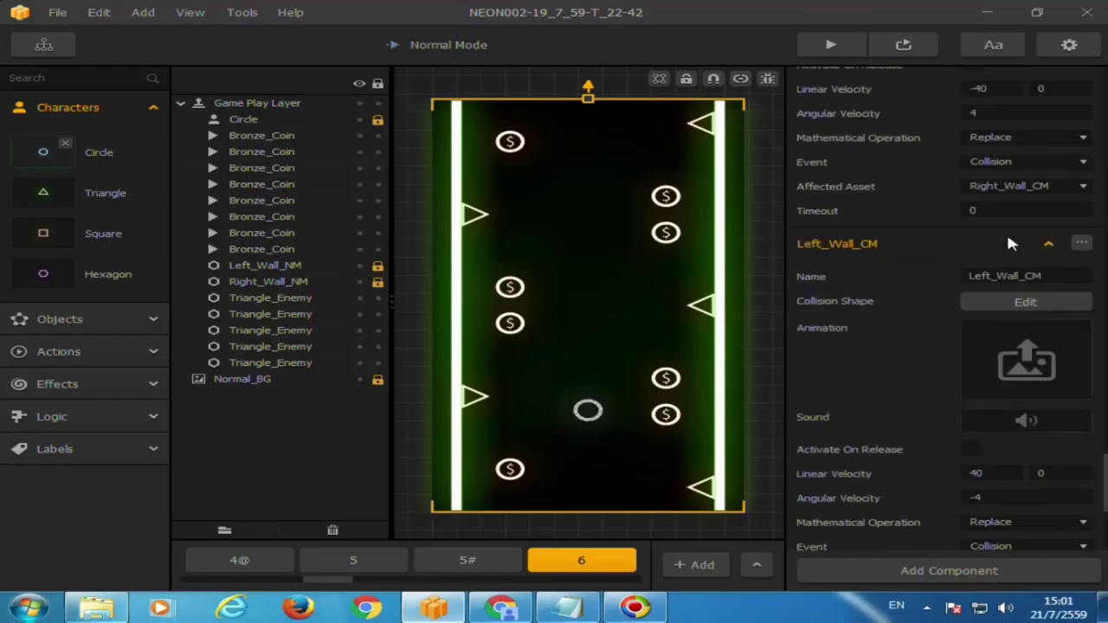
scroll(1009, 244, down, 2)
scroll(1010, 244, down, 1)
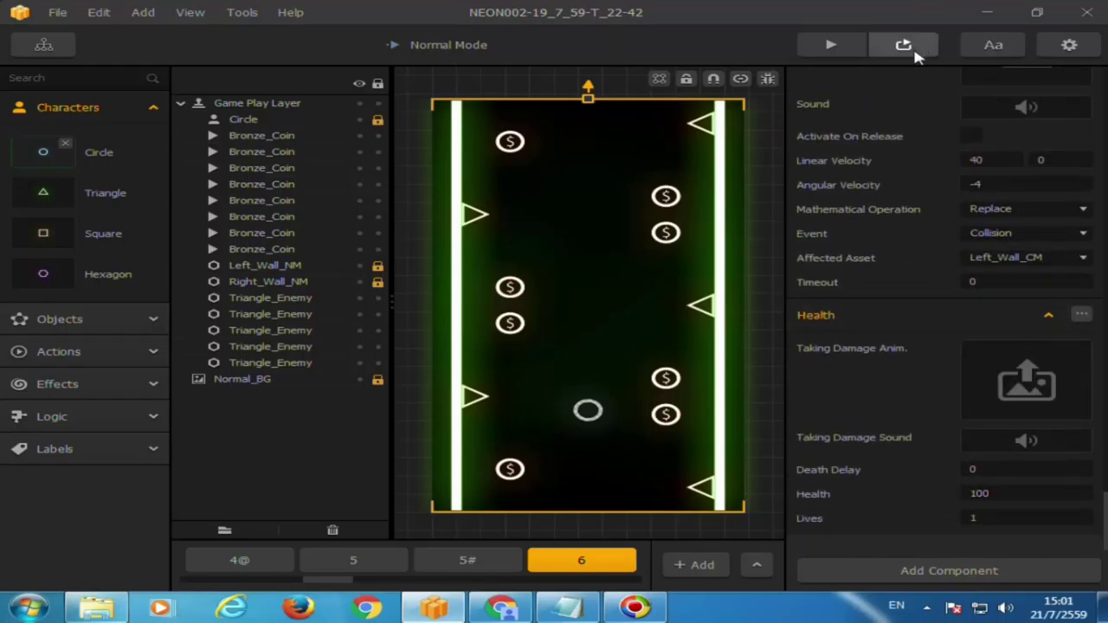
click(832, 45)
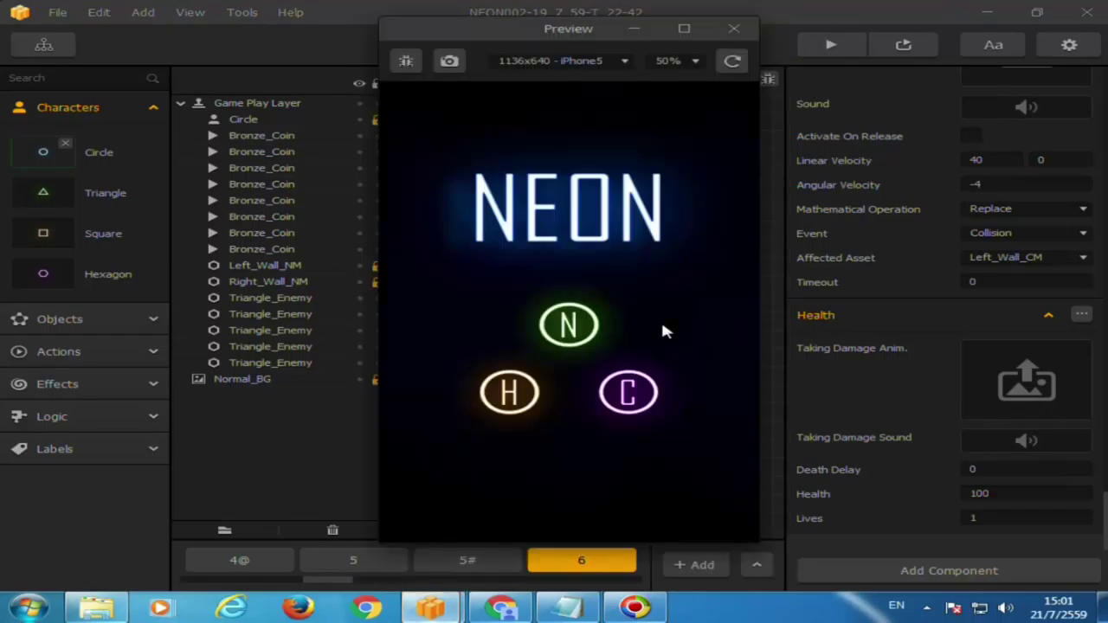
click(572, 338)
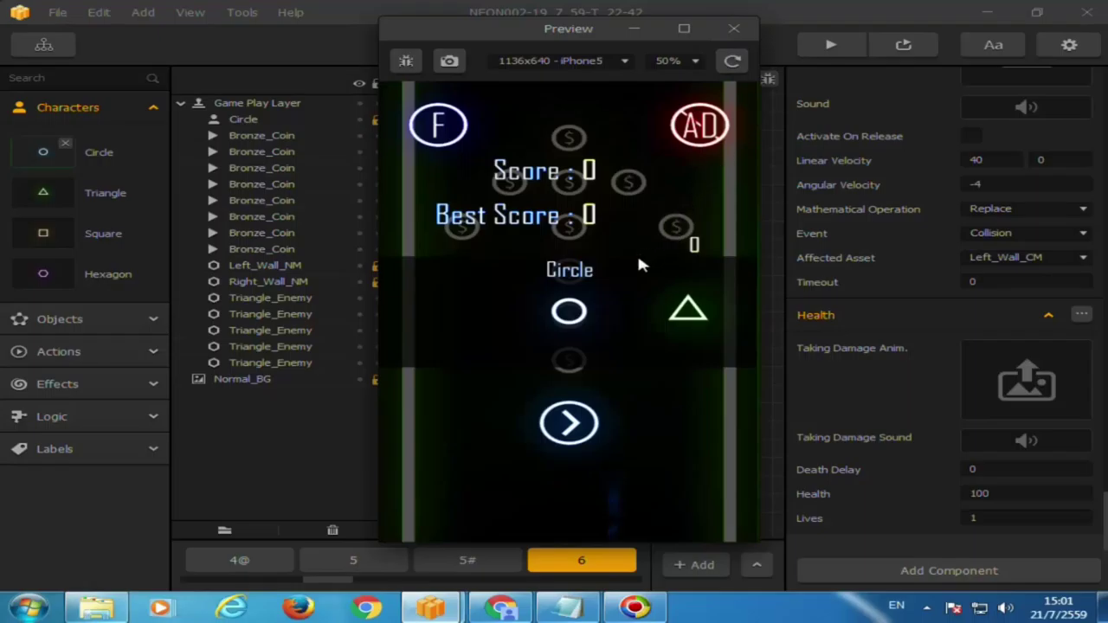
key(Escape)
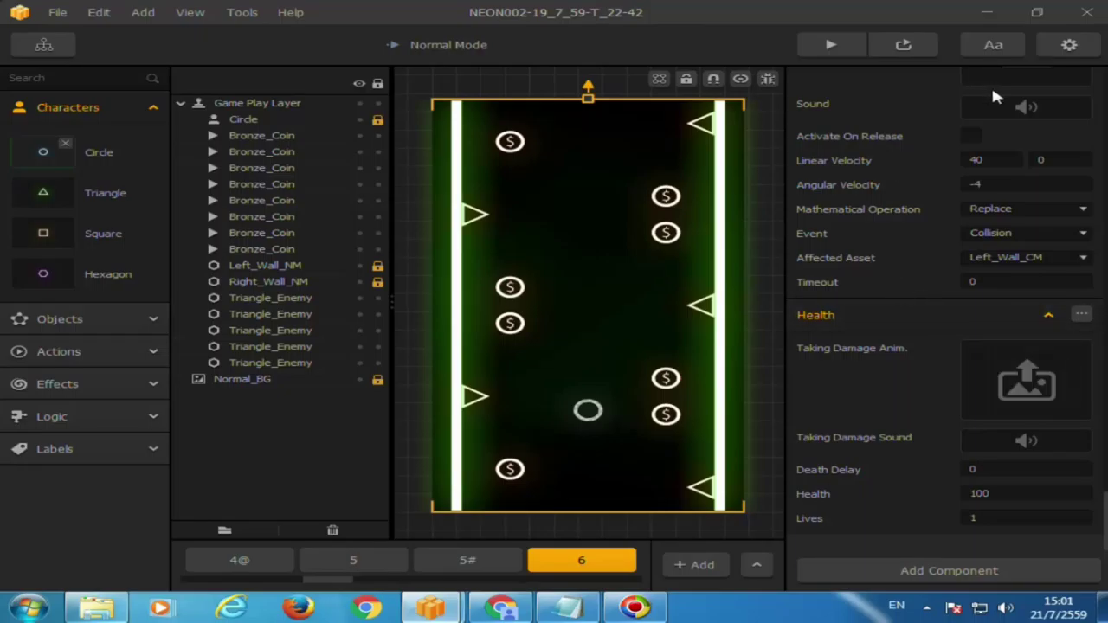
Launch the game preview, switch the character to Hexagon, and play a round.
click(832, 46)
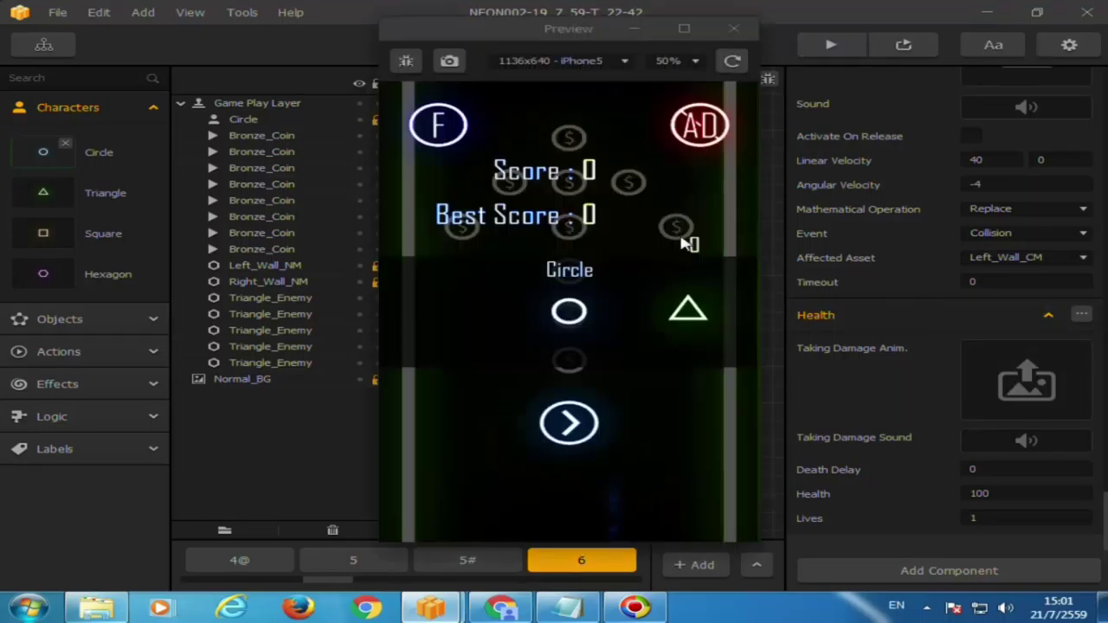
drag(620, 340, 531, 347)
click(568, 419)
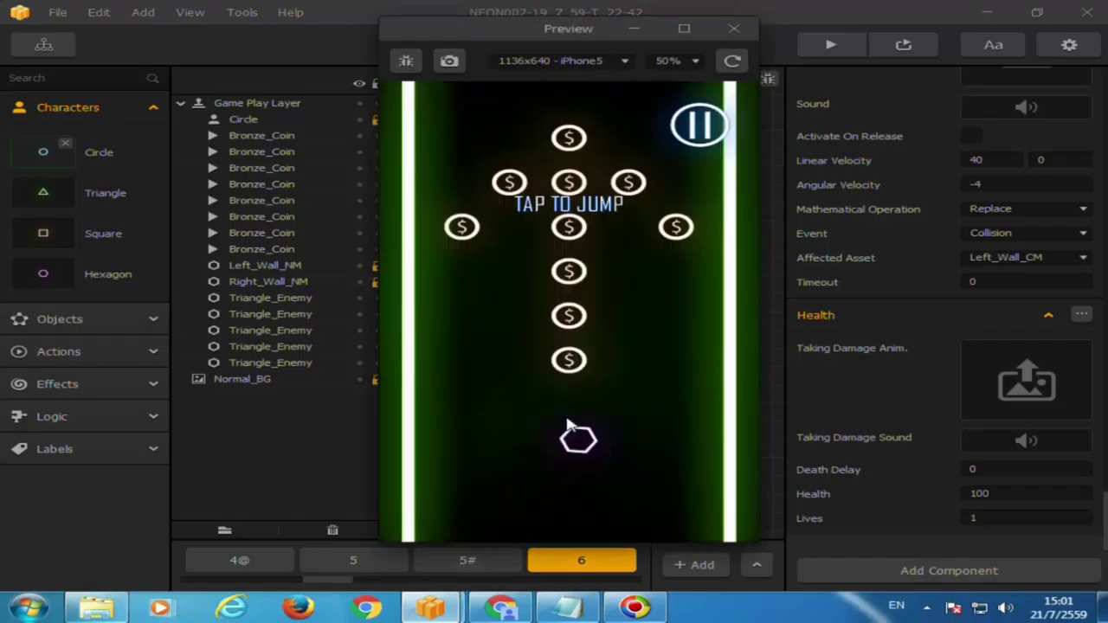
click(567, 415)
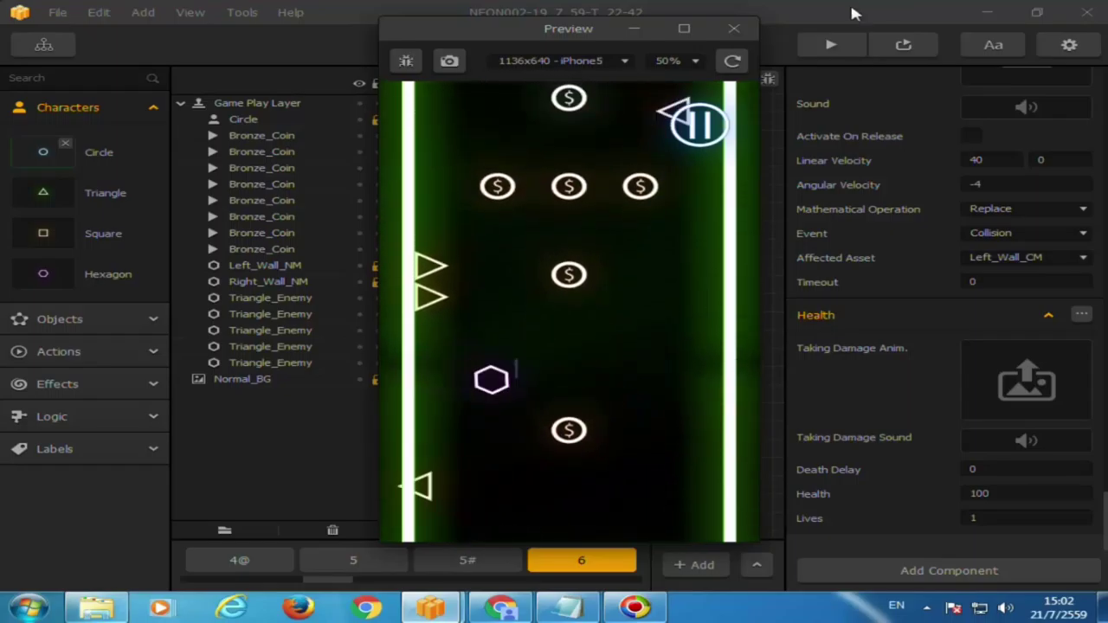
click(734, 31)
click(830, 44)
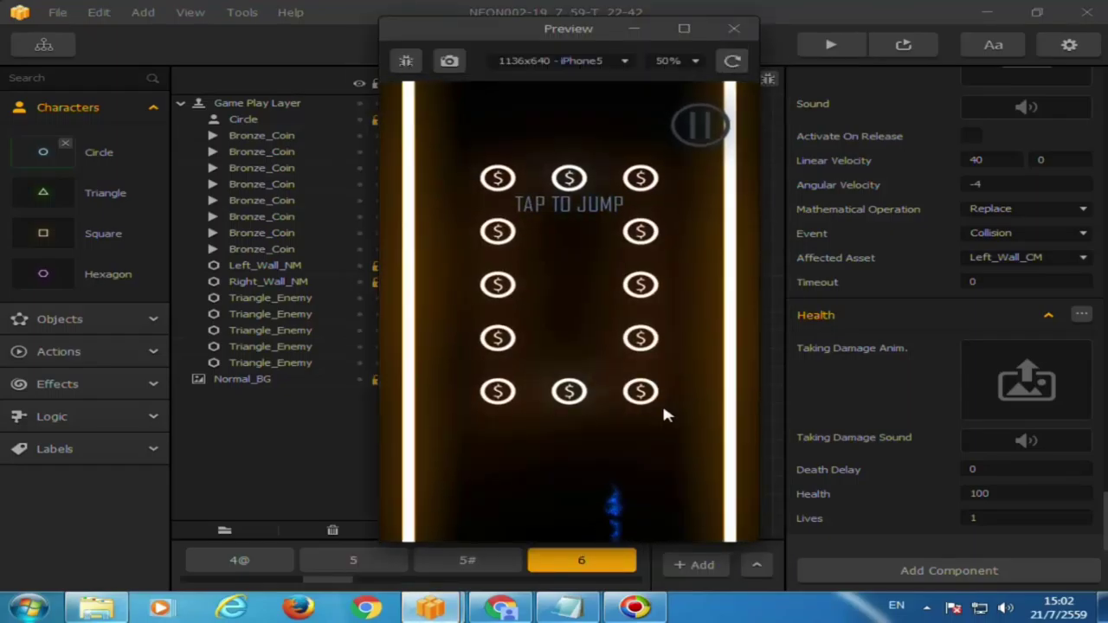
Play more Hexagon rounds in a fresh preview, scoring 6777, then close Preview.
click(568, 425)
double_click(568, 425)
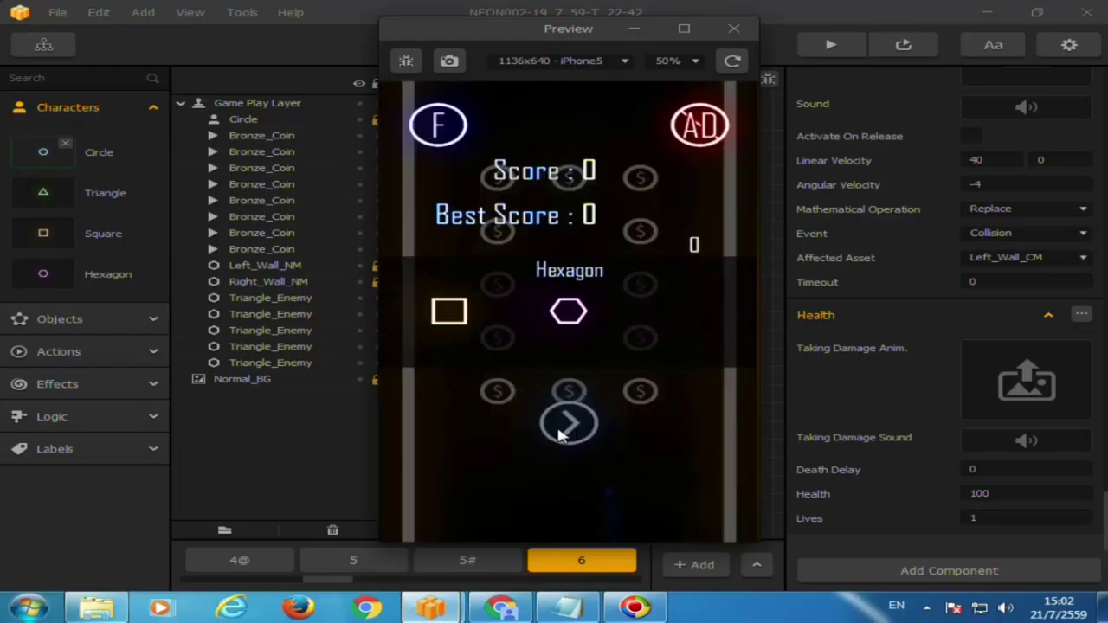
click(568, 312)
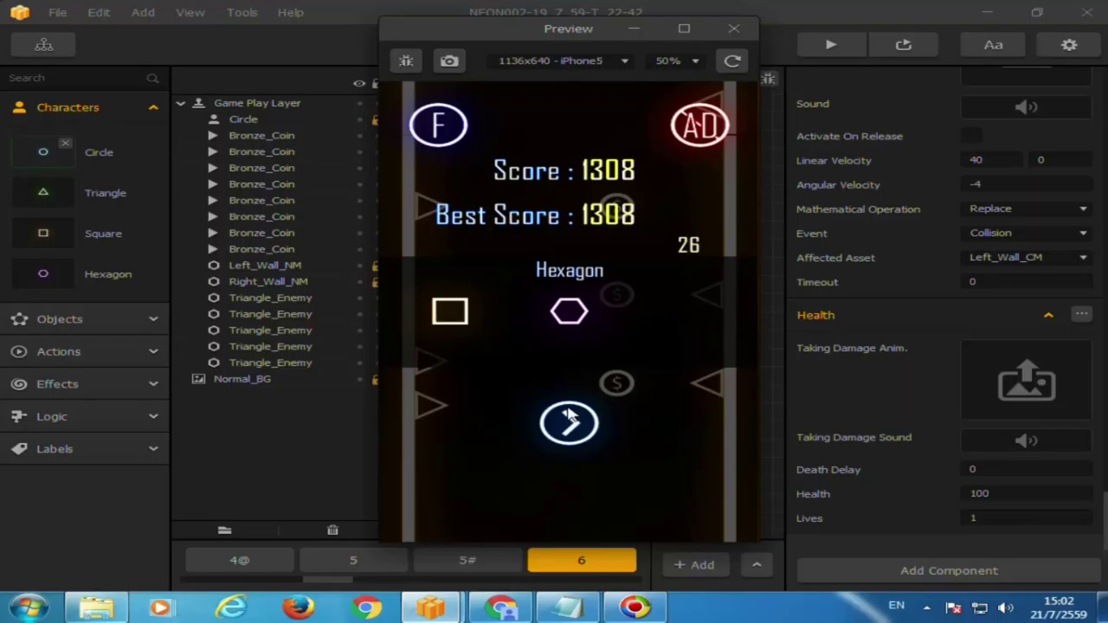
click(567, 414)
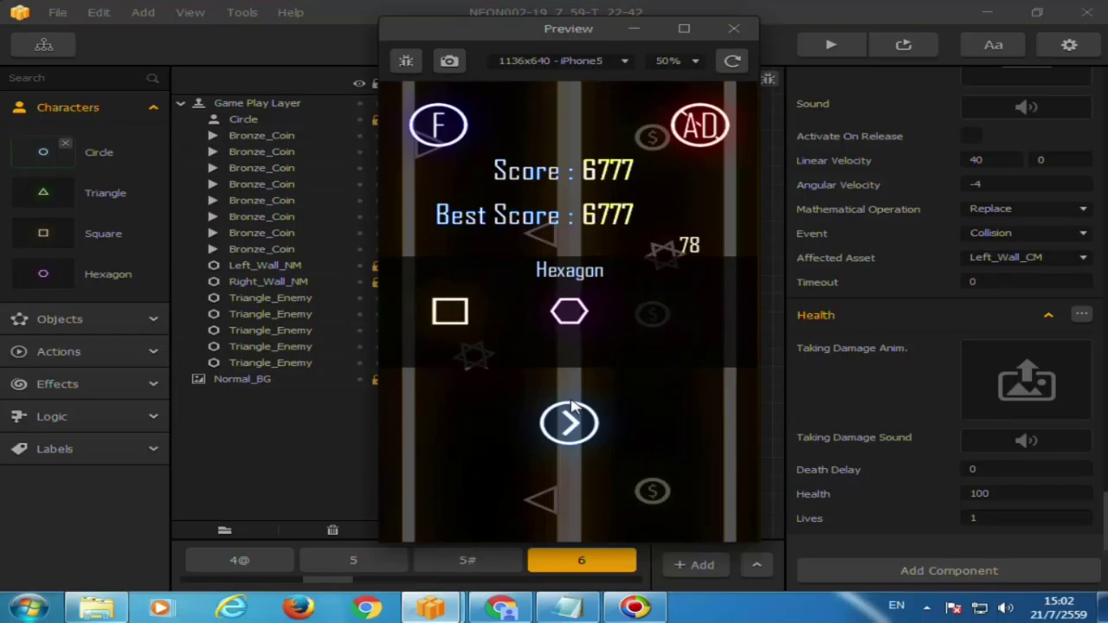
click(571, 404)
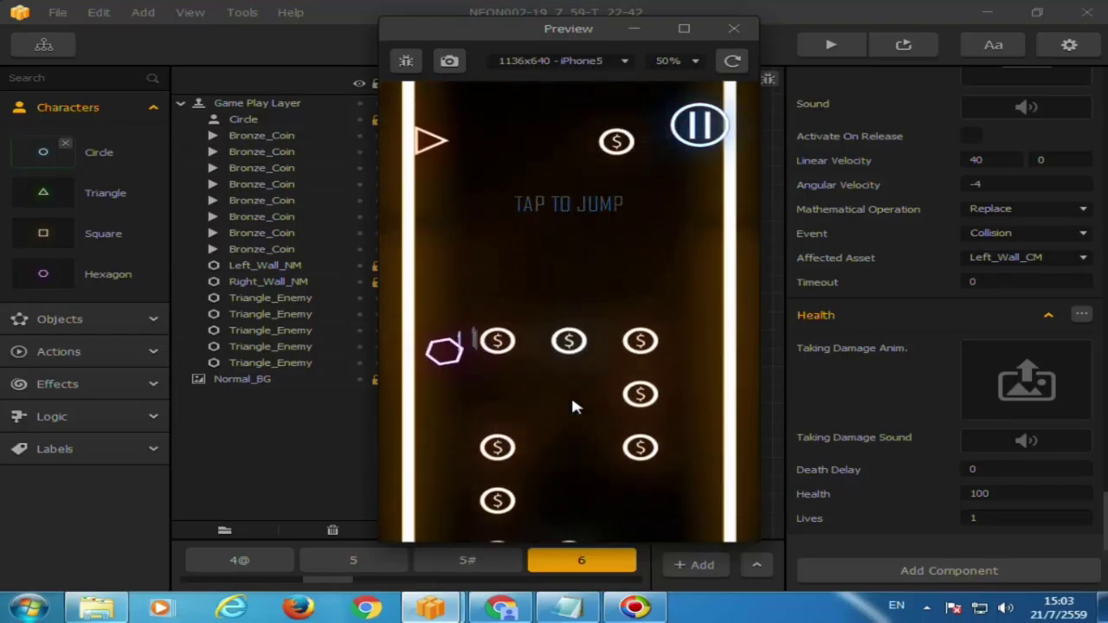
click(573, 403)
click(733, 29)
Raise the Circle's Health to 10000, then select Hard Mode in the Game Mind Map.
click(1047, 499)
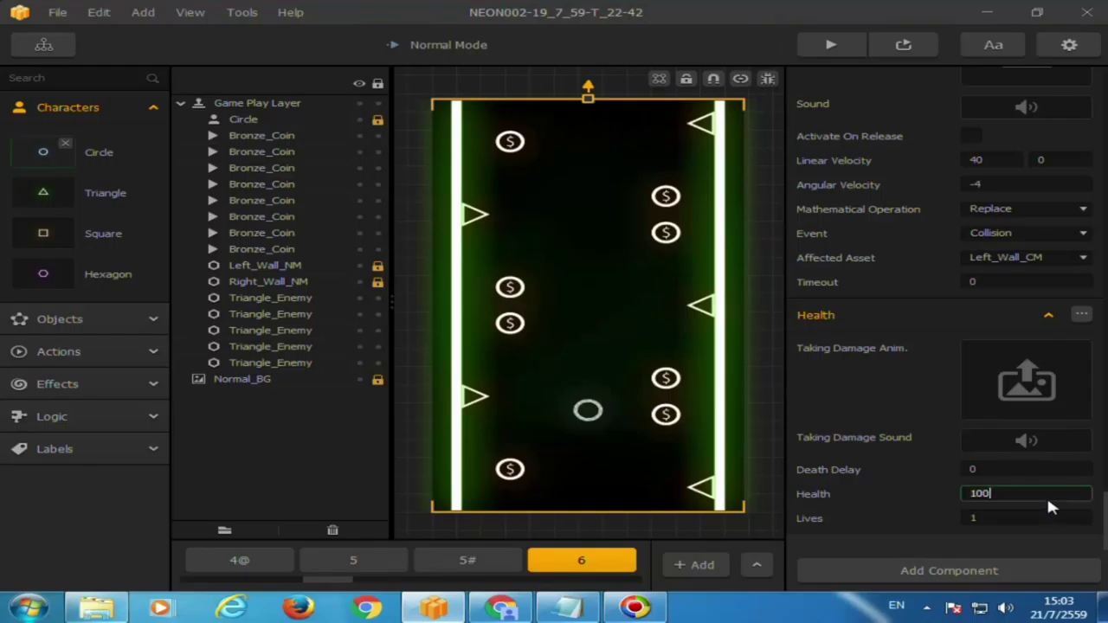
text(00)
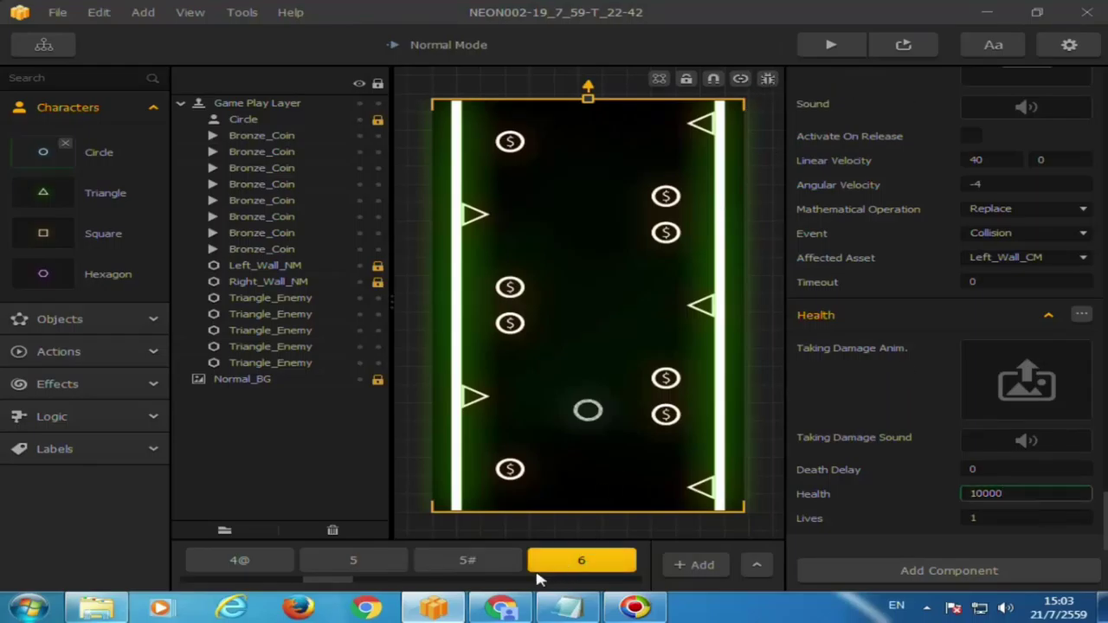
click(43, 44)
click(425, 341)
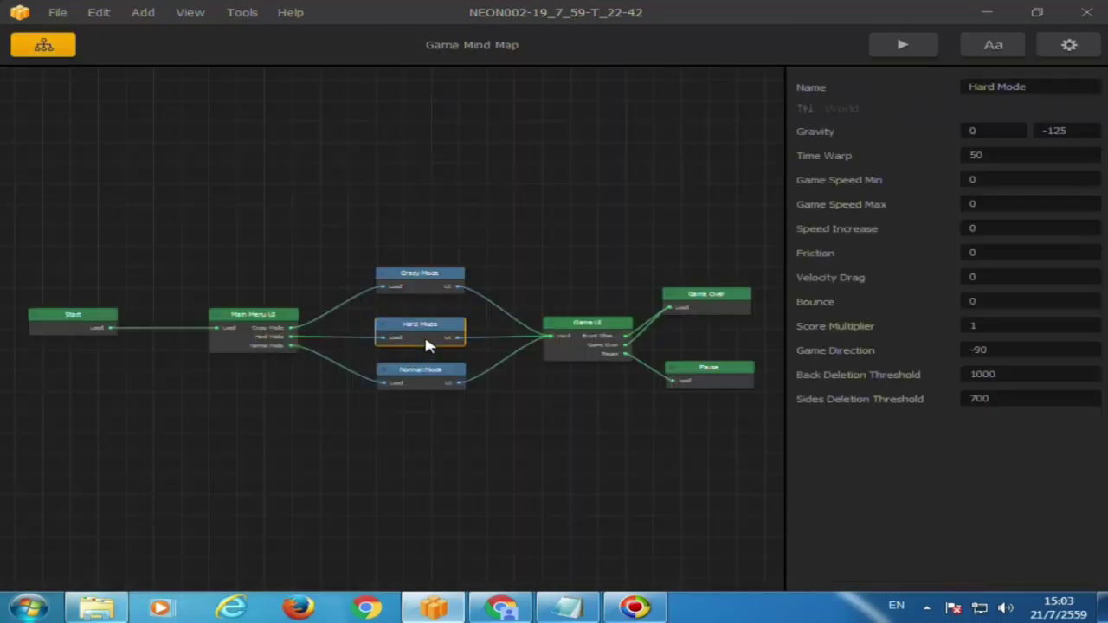
Open Hard Mode, zoom the timeline out, and select scene Set1 #1.
double_click(426, 341)
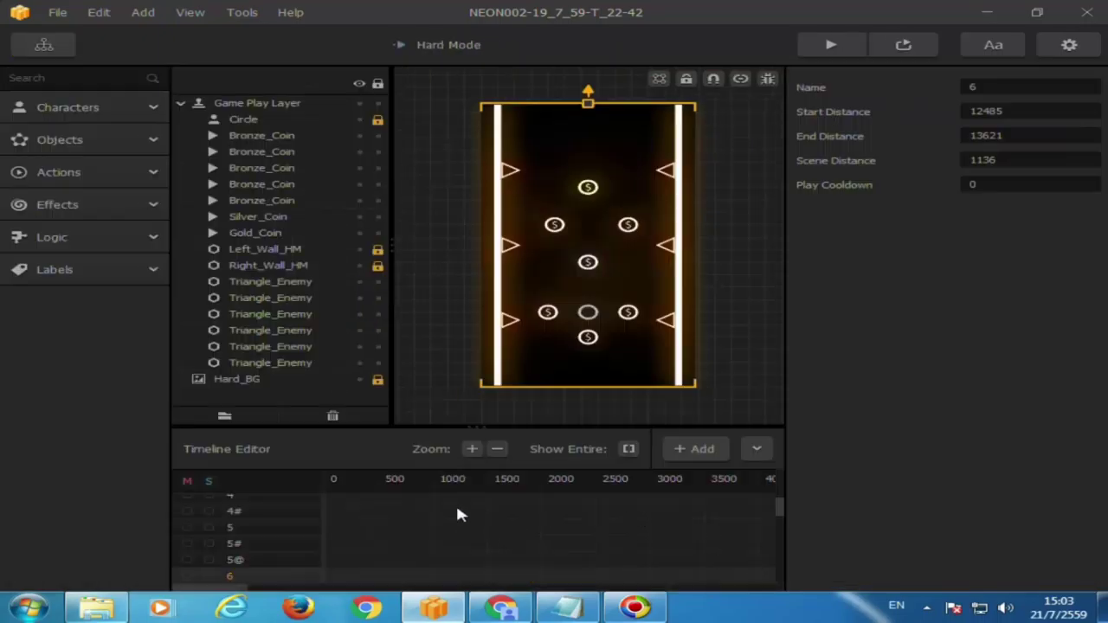
click(421, 511)
scroll(715, 519, down, 5)
click(497, 449)
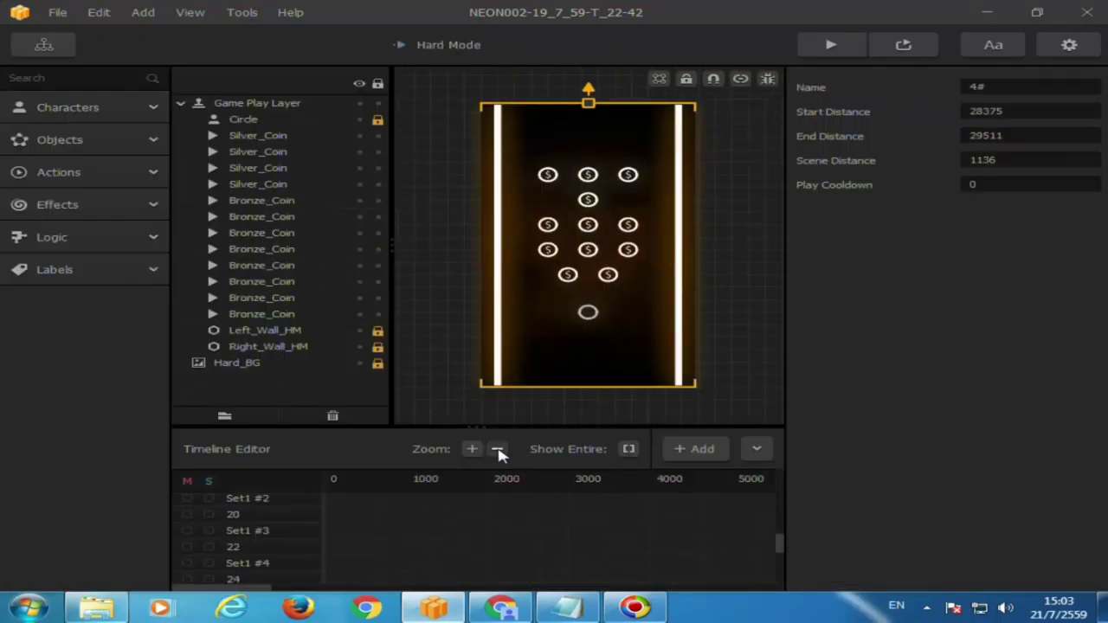
click(498, 450)
click(498, 449)
click(498, 450)
click(498, 450)
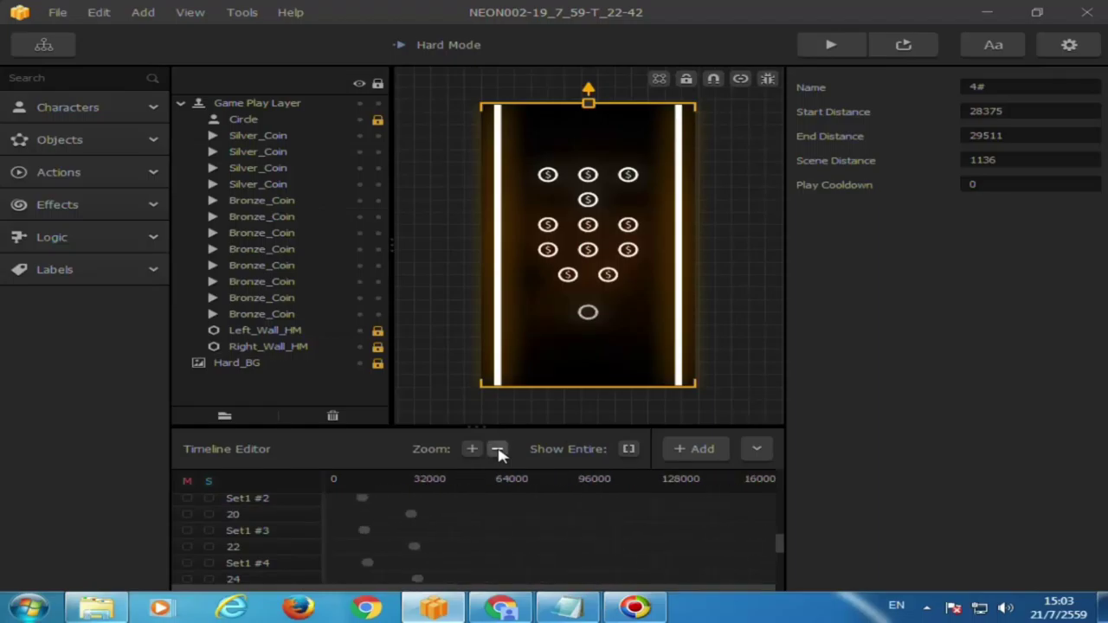
scroll(495, 530, up, 10)
scroll(494, 531, down, 3)
scroll(494, 531, down, 3)
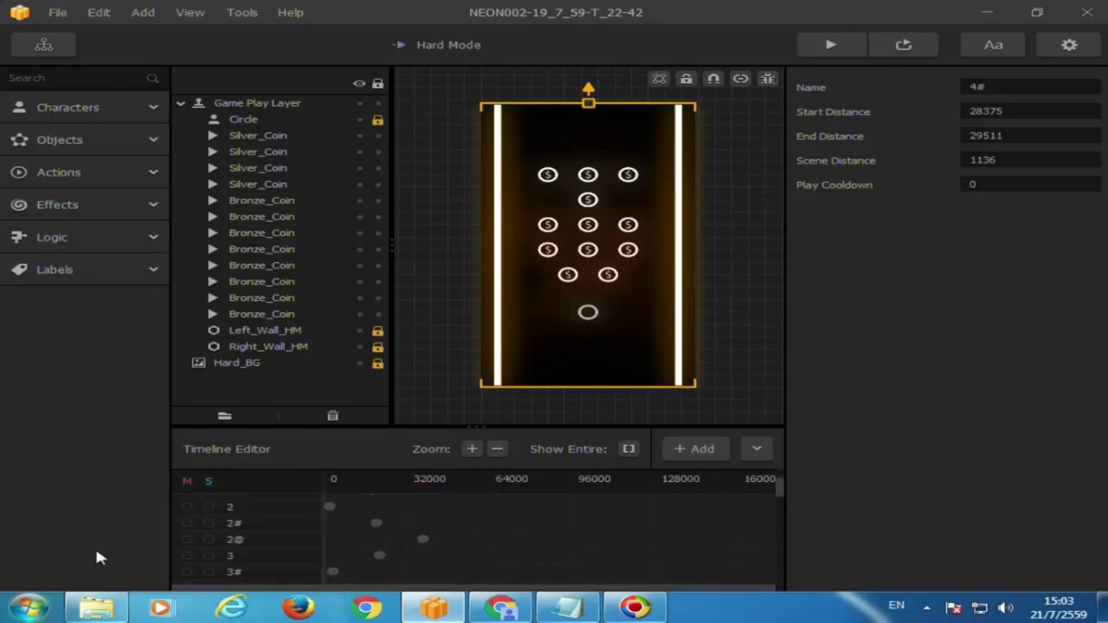
scroll(335, 564, down, 2)
click(265, 527)
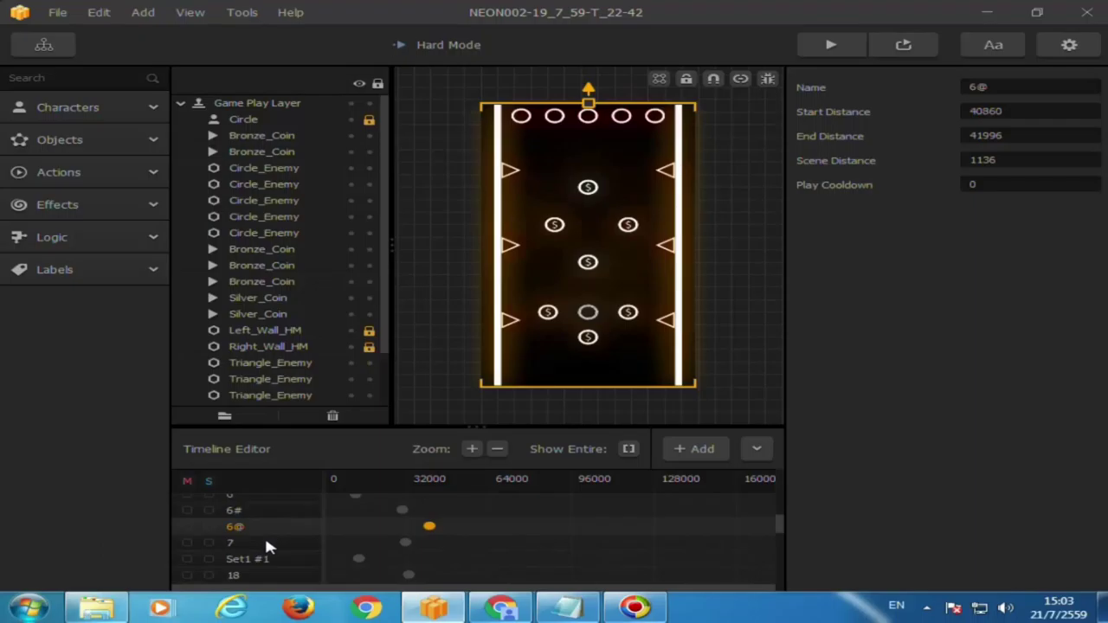
click(267, 548)
Arrow through the Set1, Set2 and Set3 scenes, ending on Set3 #3.
key(Down)
key(Up)
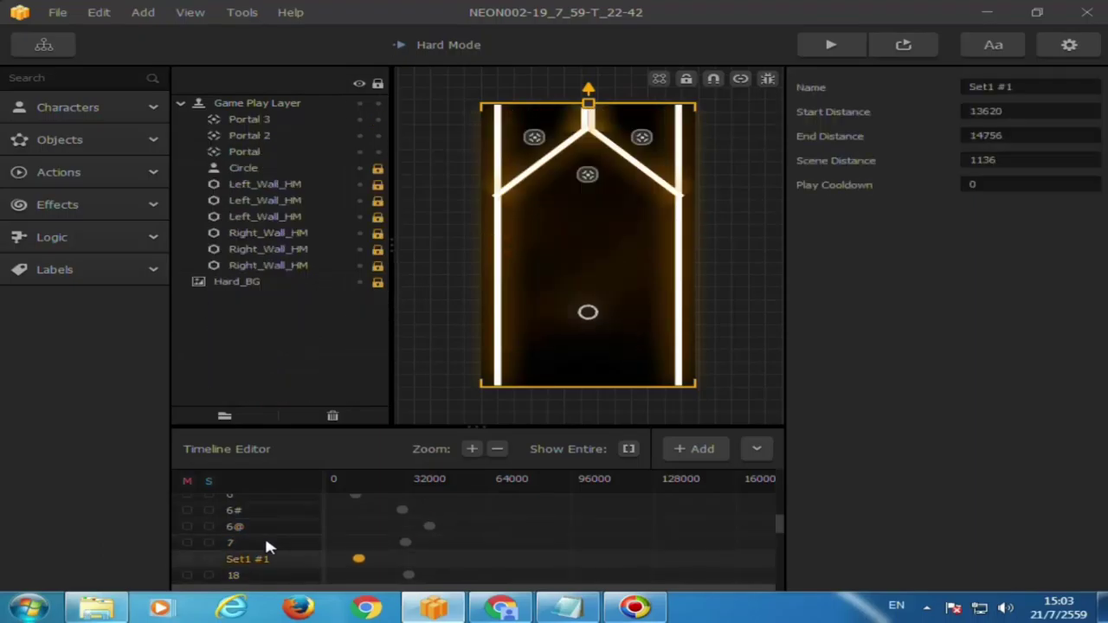
key(Down)
key(Down)
key(Down)
key(Down)
key(Up)
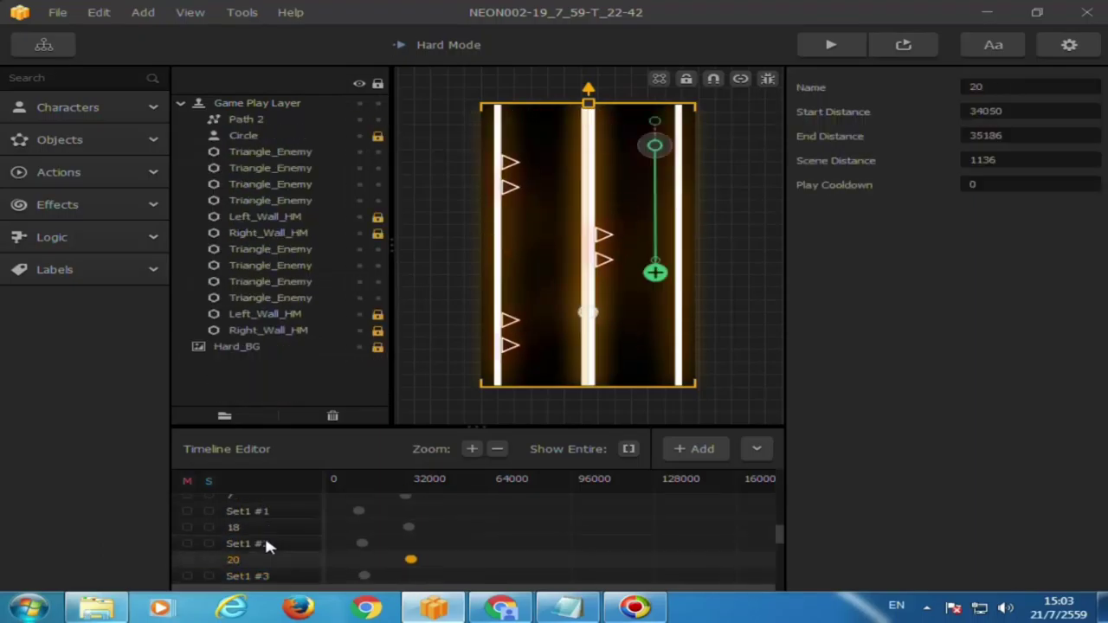
key(Up)
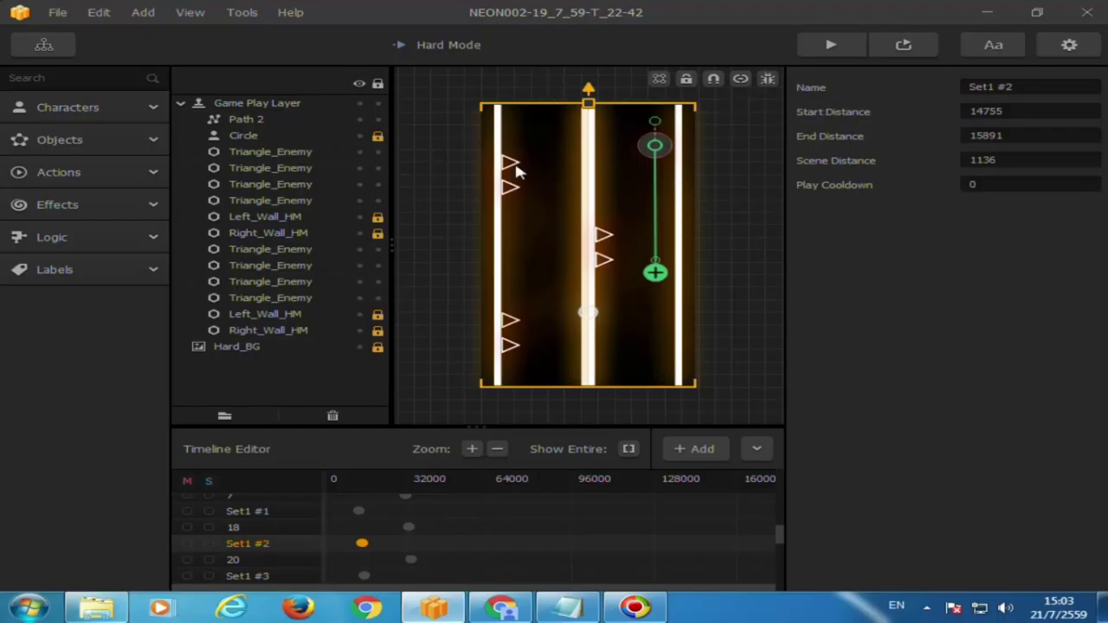
key(Down)
key(Down)
key(Down)
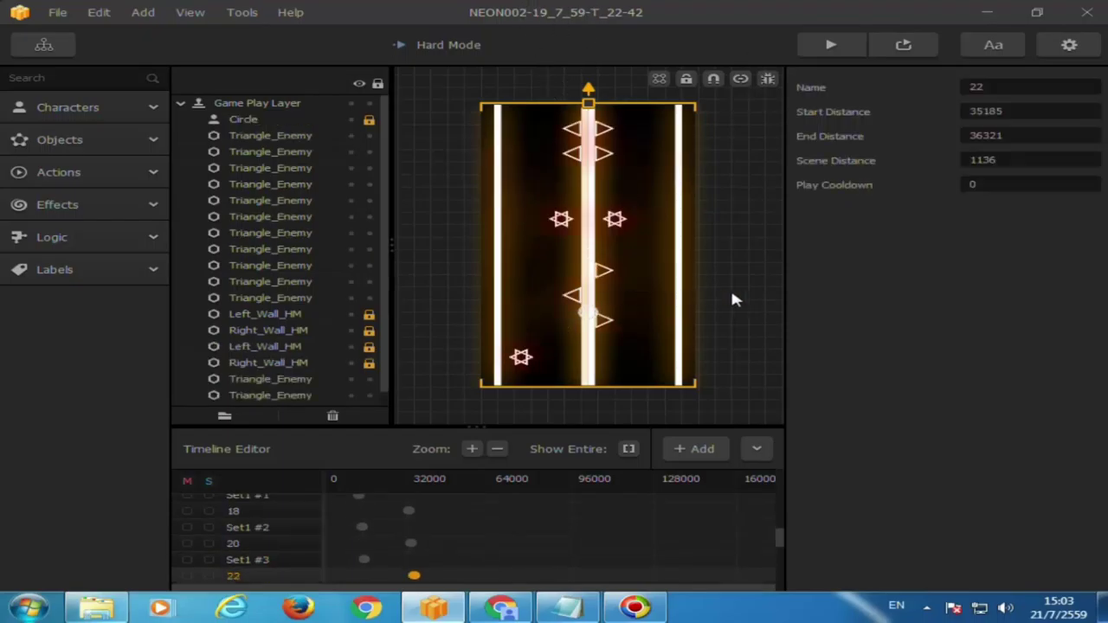
key(Down)
key(Down)
key(Down)
key(Down)
key(Down)
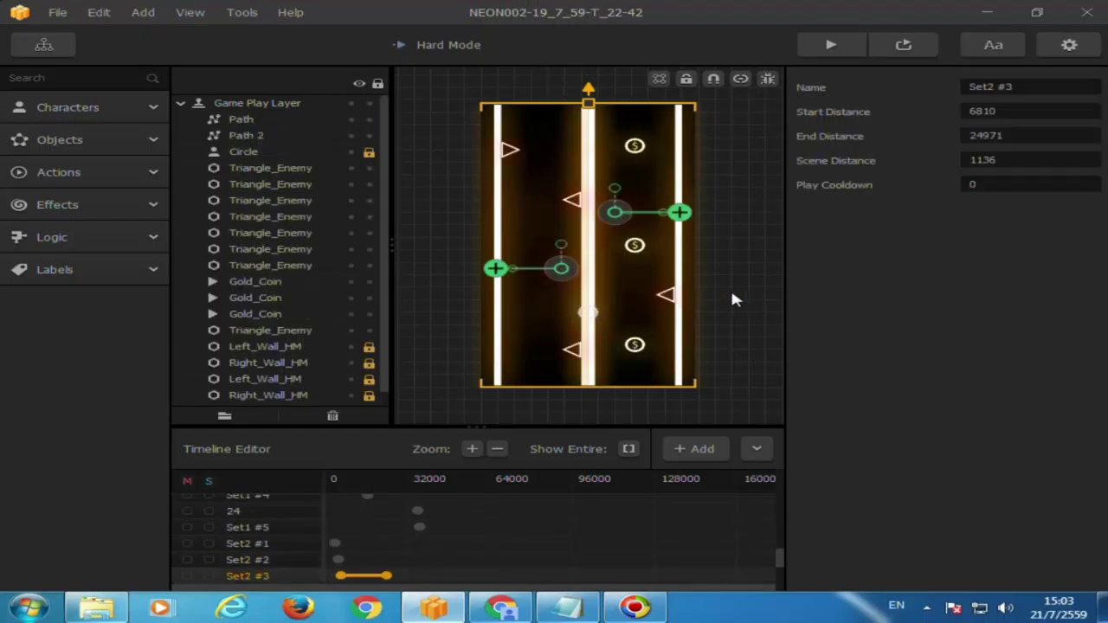
key(Down)
key(Down)
key(Down)
key(Down)
key(Down)
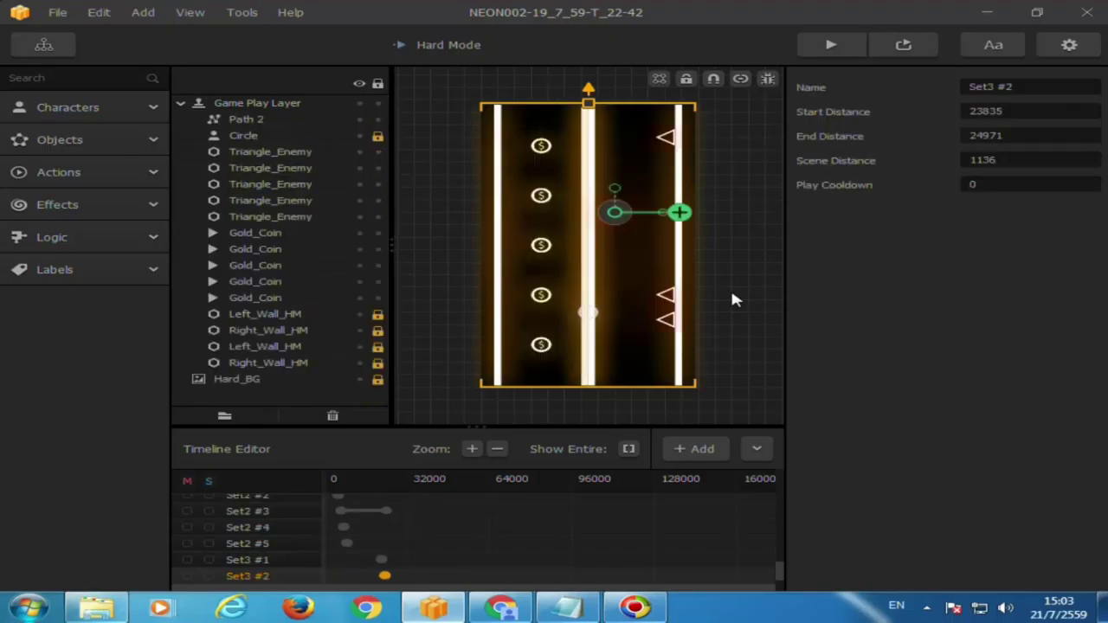
key(Down)
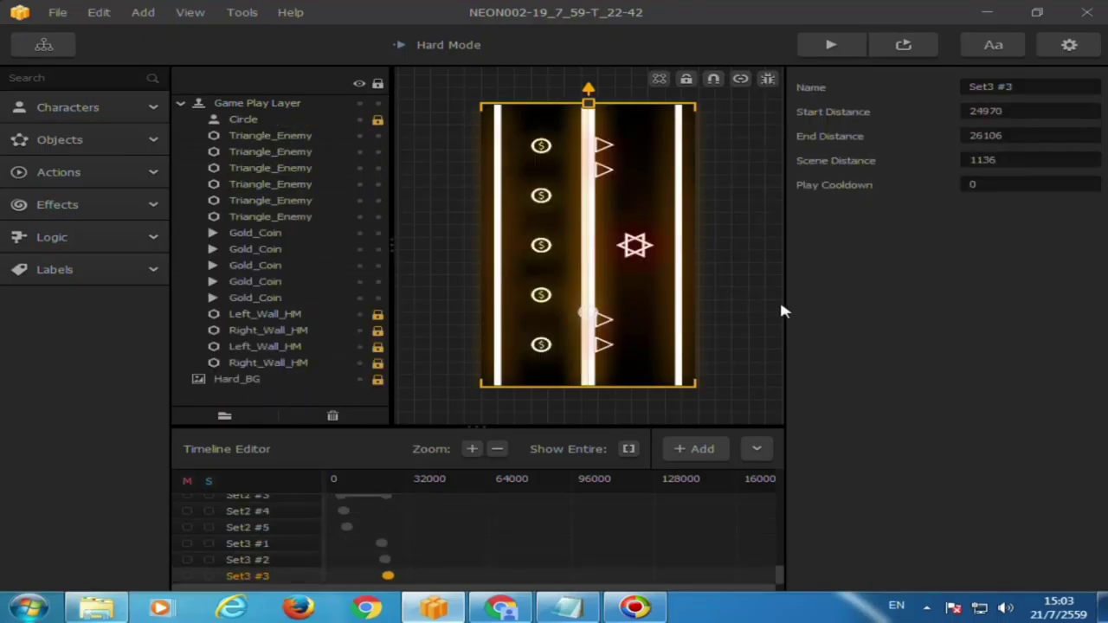
key(Down)
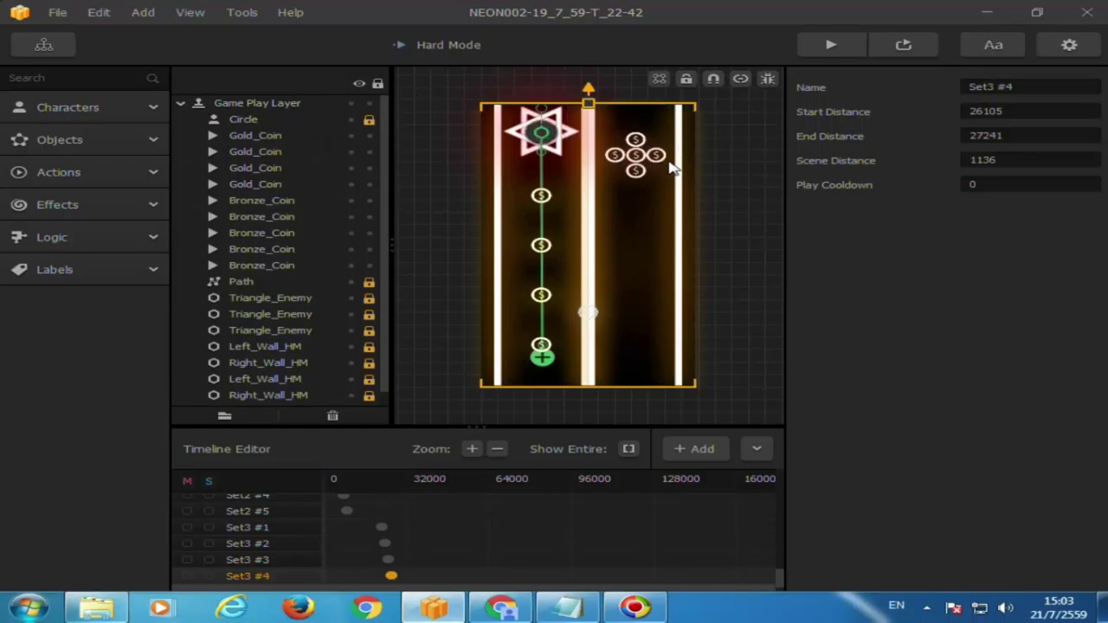
key(Down)
key(Up)
key(Up)
key(Up)
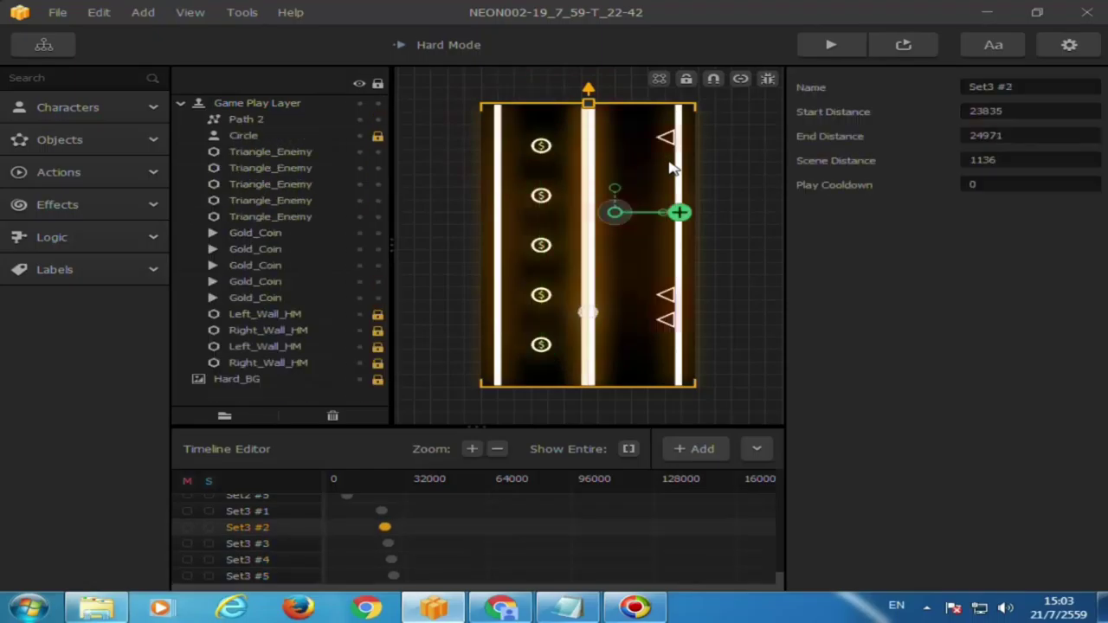
key(Down)
key(Down)
key(Down)
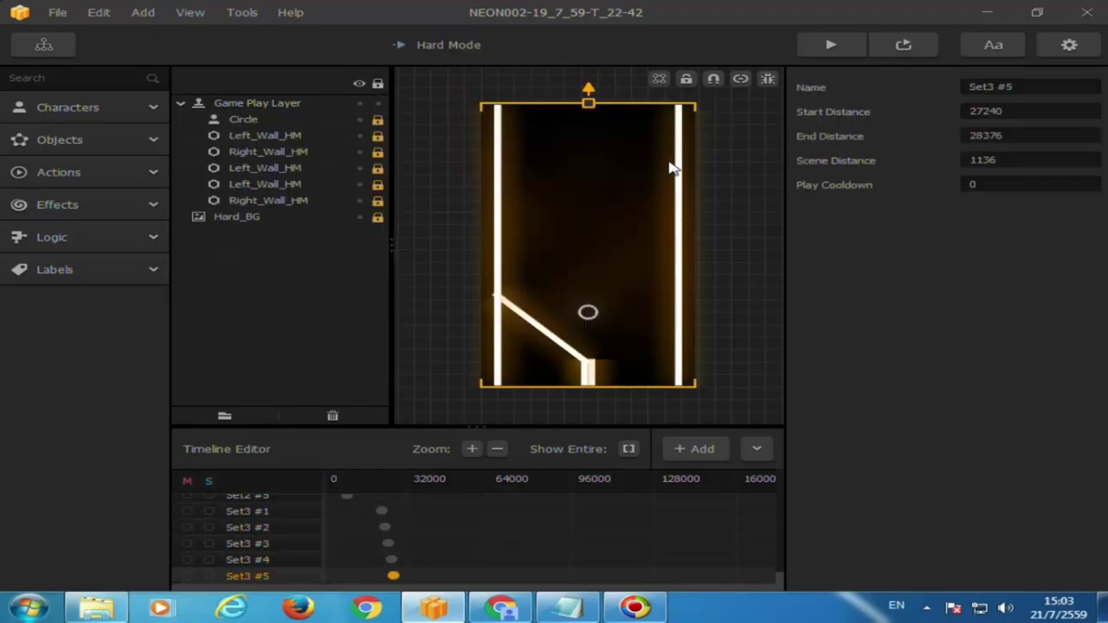
key(Up)
key(Up)
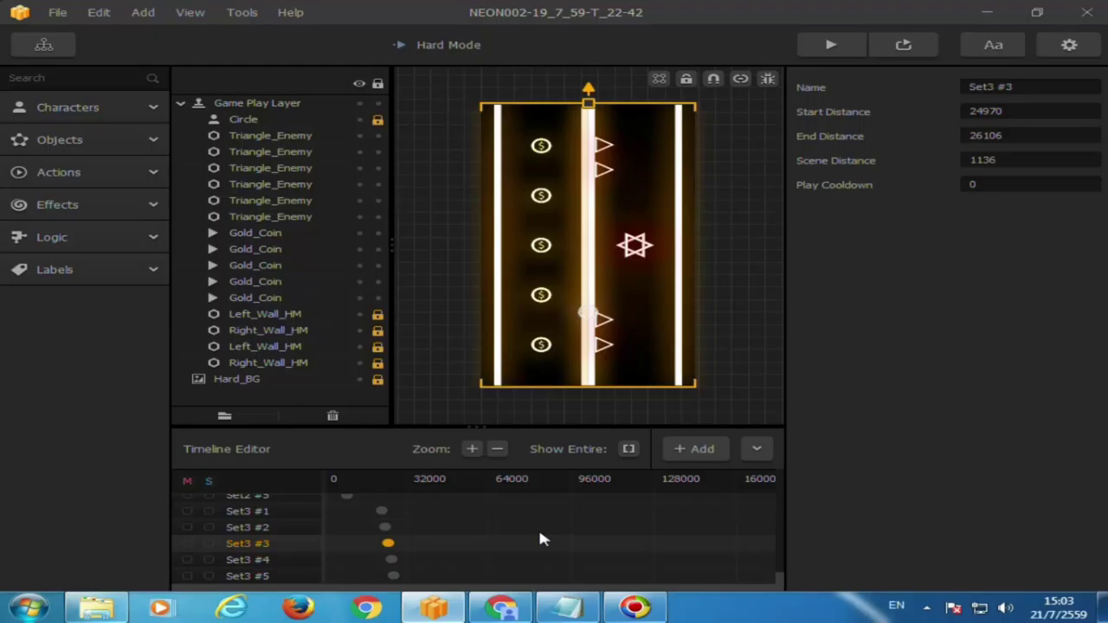
Open the Crazy Mode node from the mind map and launch a preview showing the NEON menu.
click(14, 52)
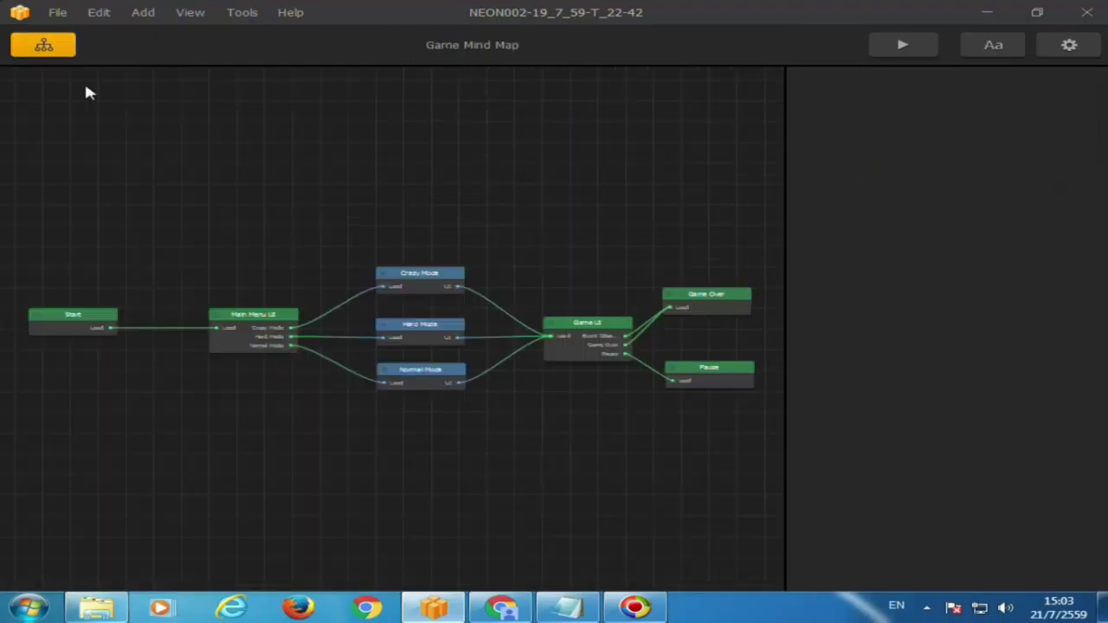
click(437, 290)
double_click(438, 295)
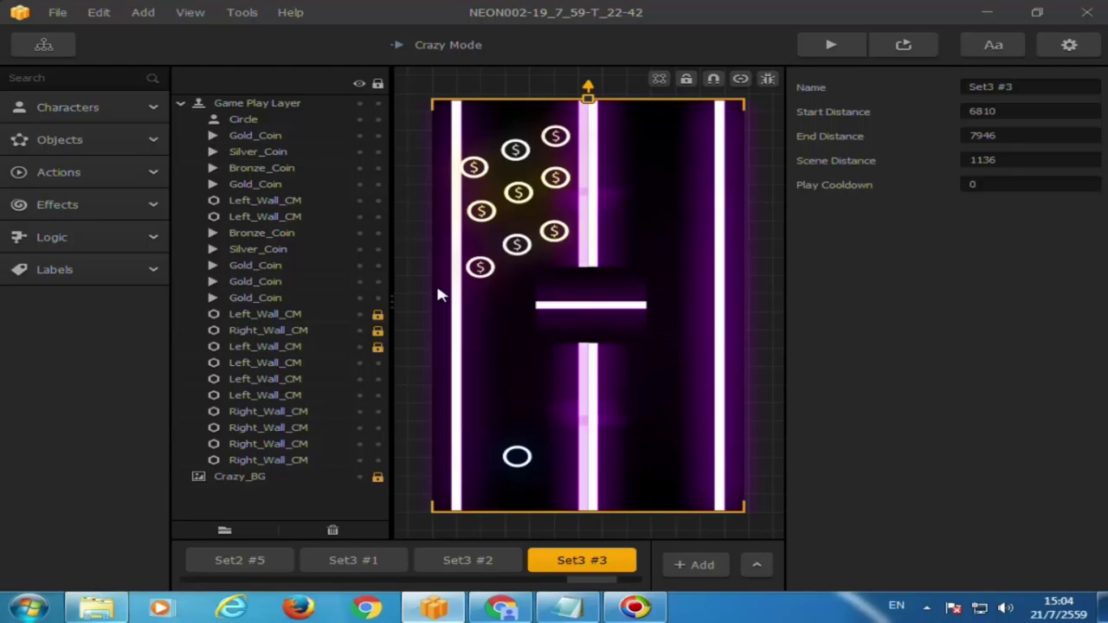
click(829, 47)
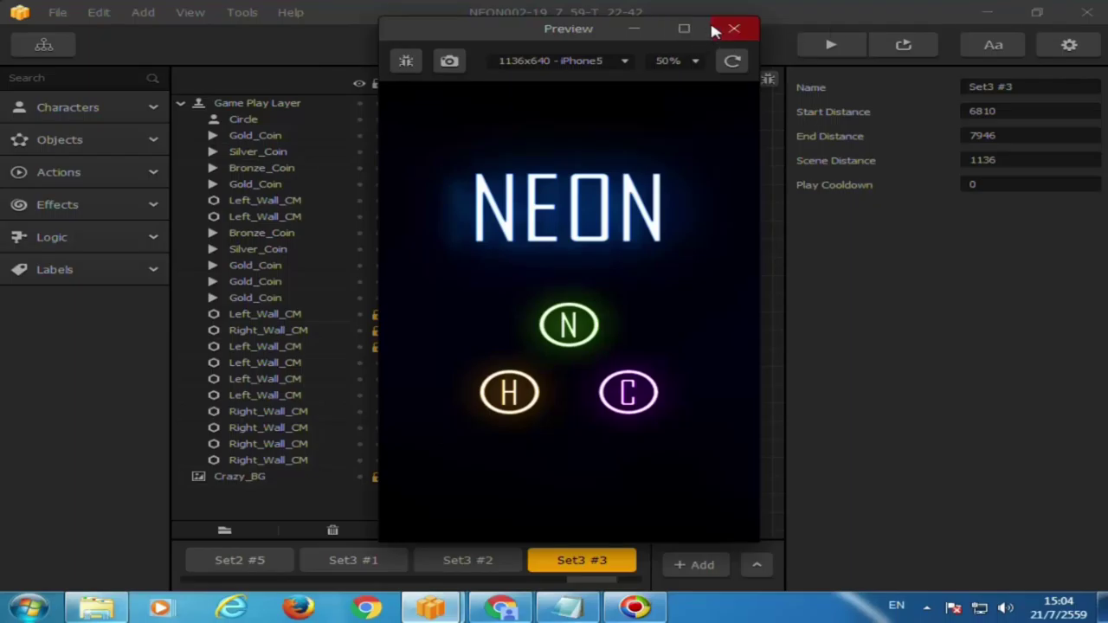
Reopen Crazy Mode, expand its timeline, select scene 1, and launch a preview.
click(734, 29)
click(43, 45)
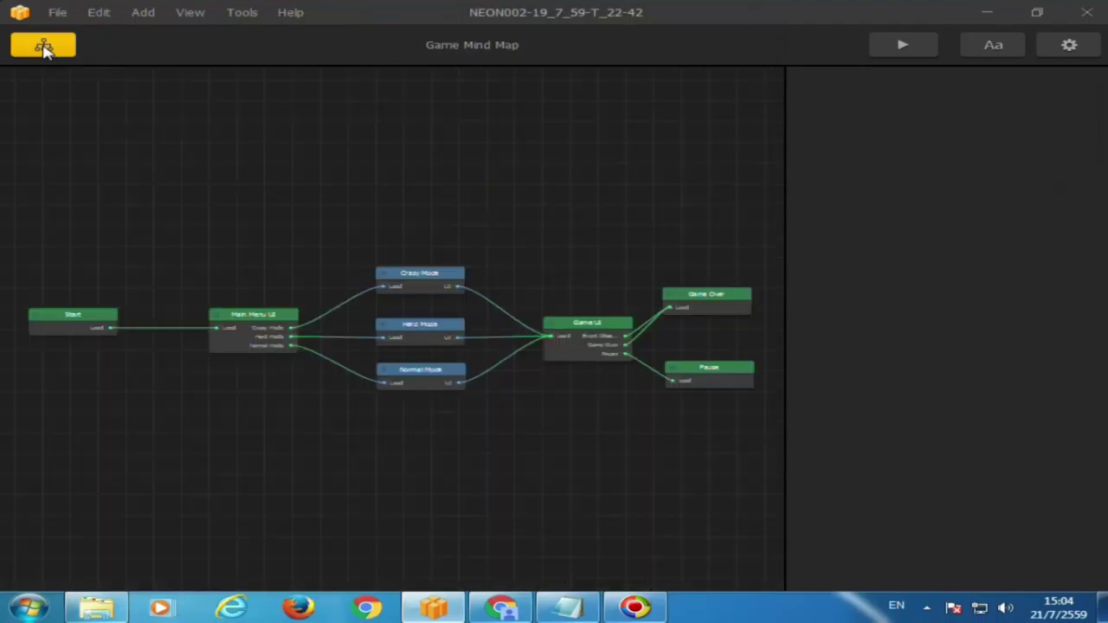
click(415, 379)
double_click(418, 286)
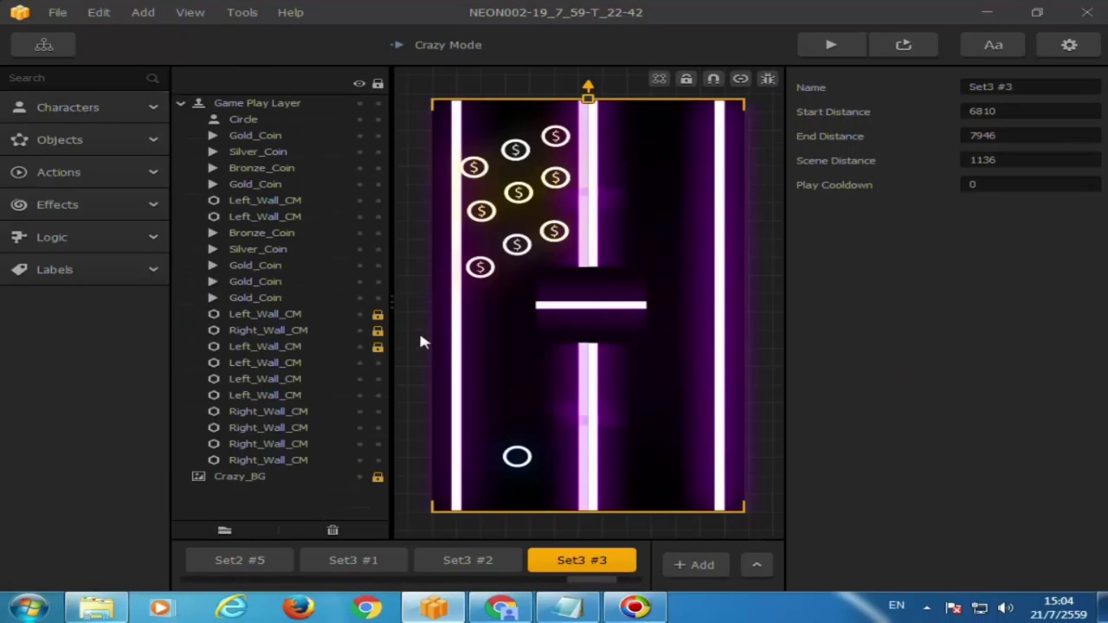
click(351, 567)
click(240, 562)
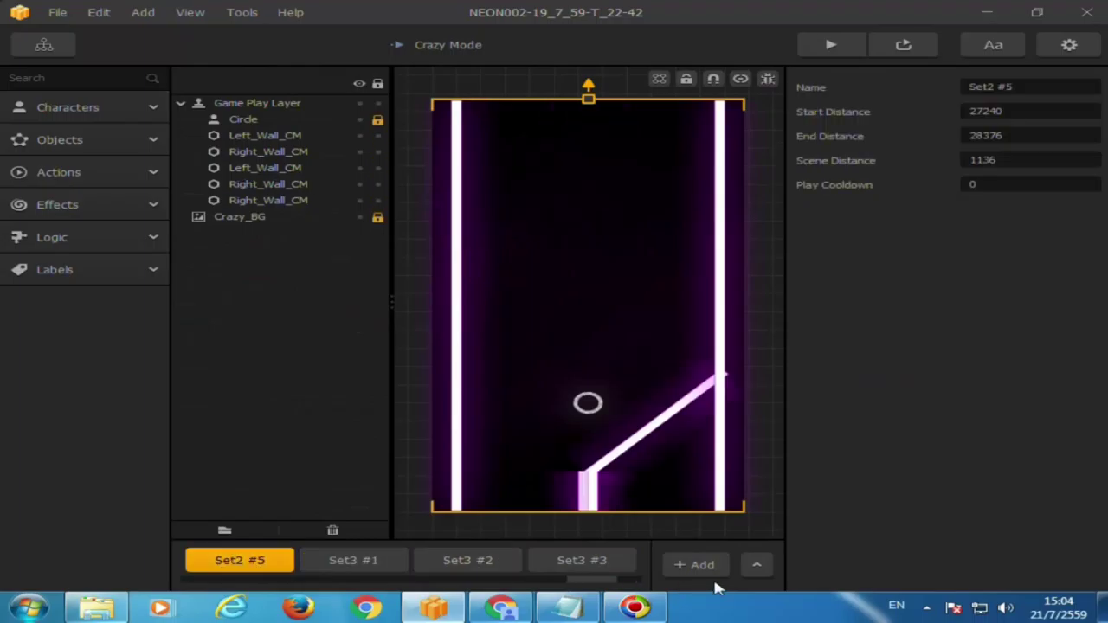
click(756, 564)
click(232, 519)
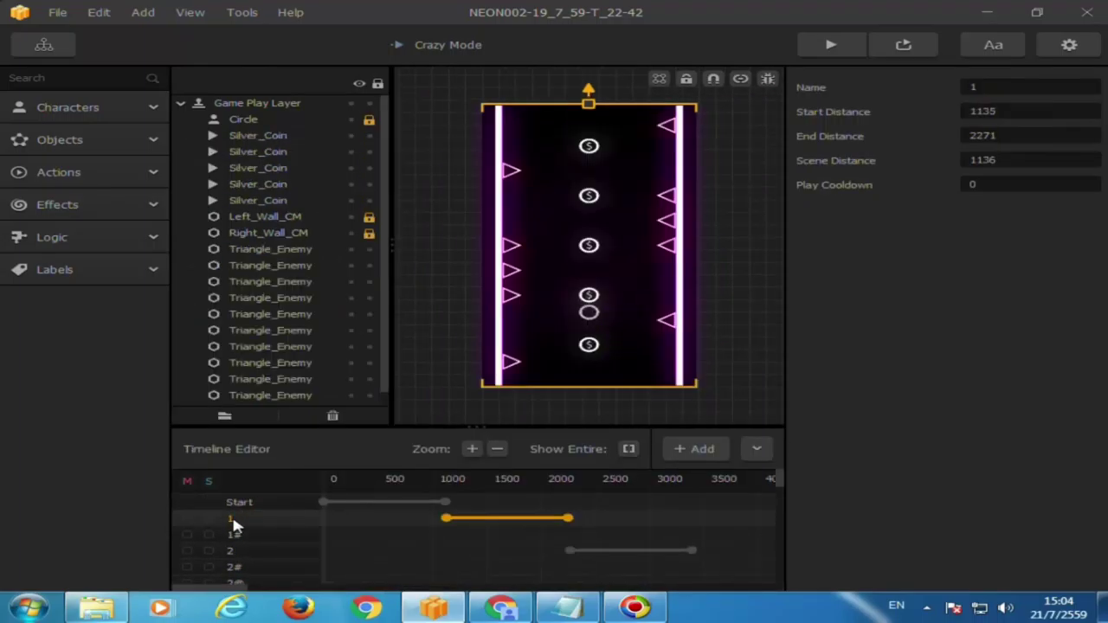
click(907, 47)
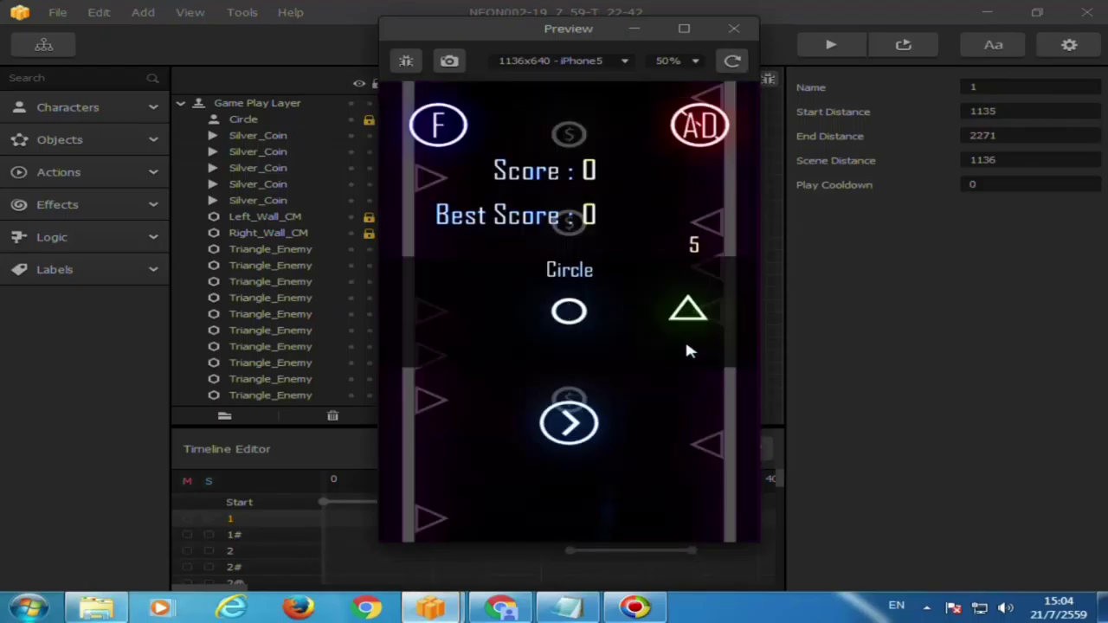
Play a run as the Hexagon, jumping side to side, to a best score of 2478.
click(578, 415)
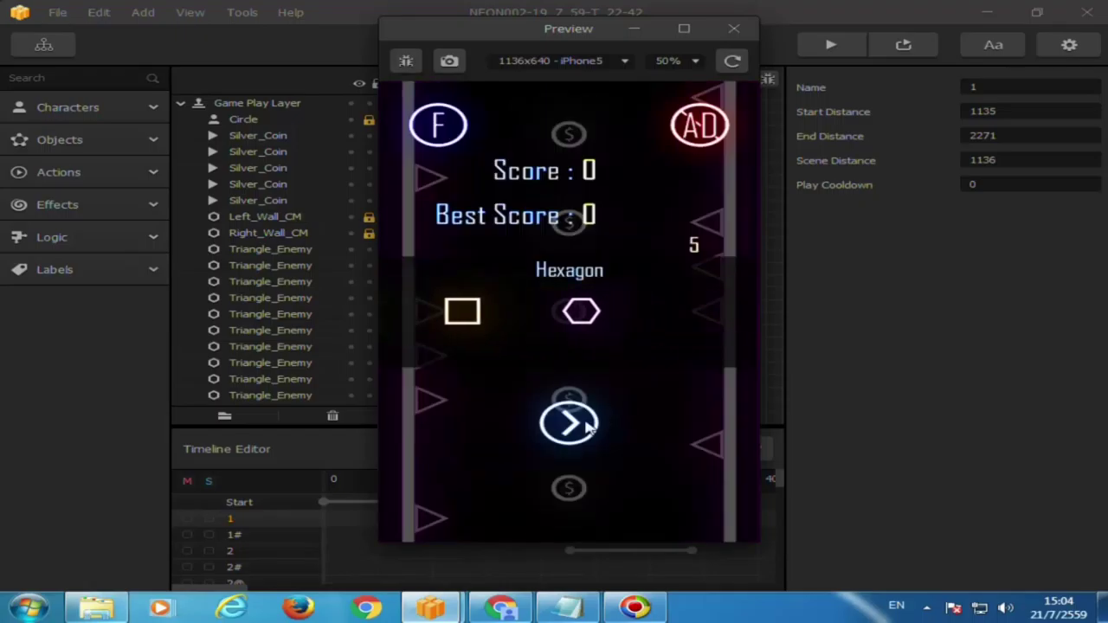
click(583, 415)
click(584, 415)
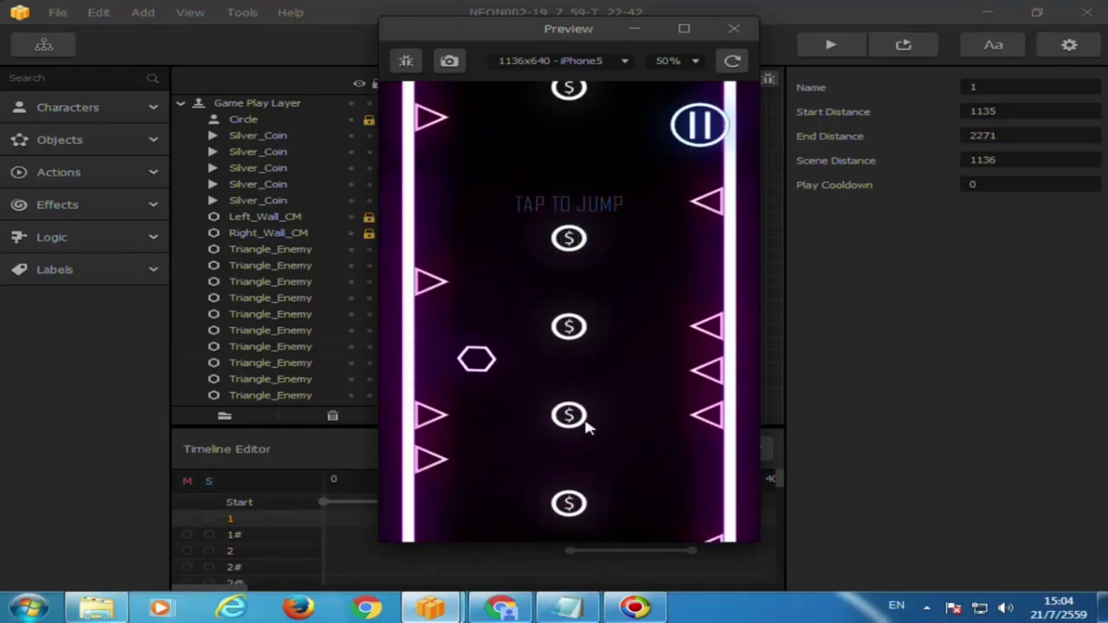
click(585, 424)
click(585, 424)
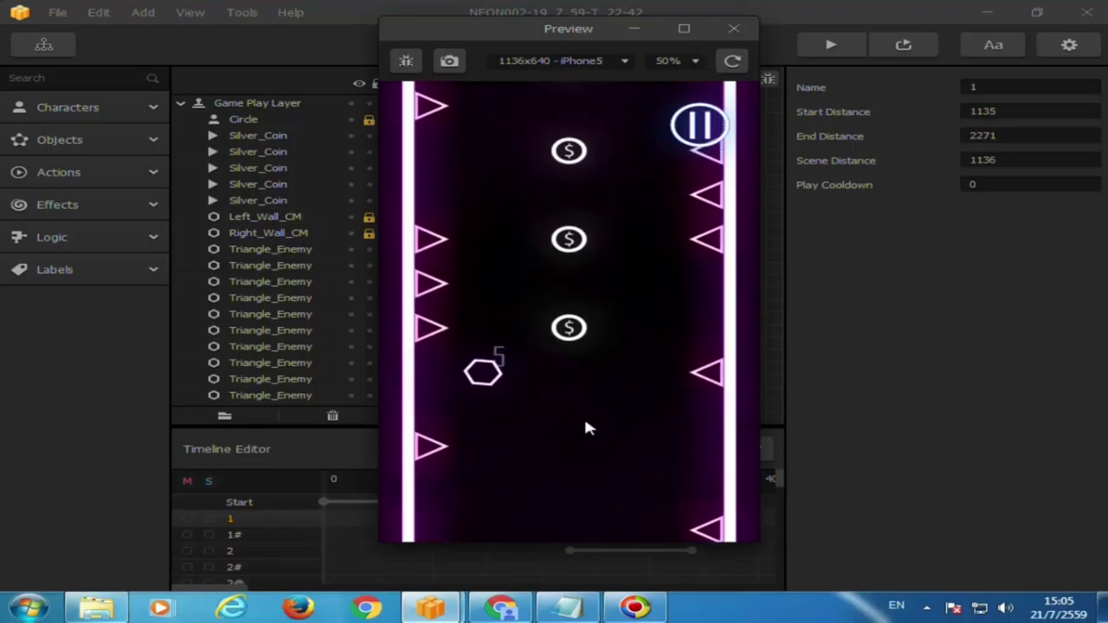
click(587, 428)
click(586, 427)
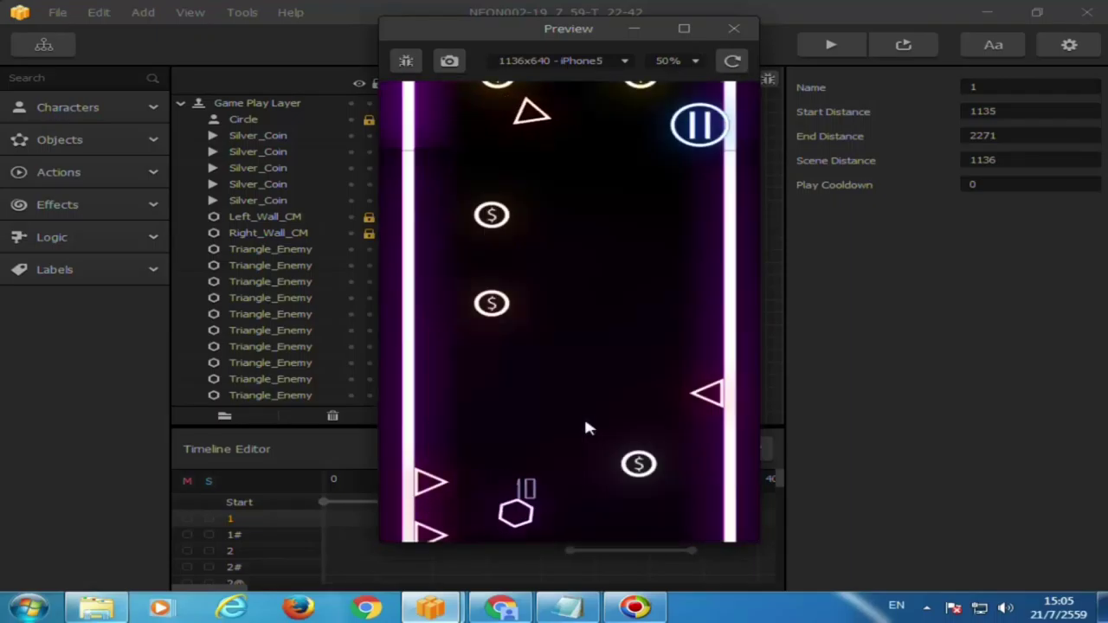
Close the preview, select Crazy Mode scene 4, and launch a new preview.
click(734, 29)
click(401, 531)
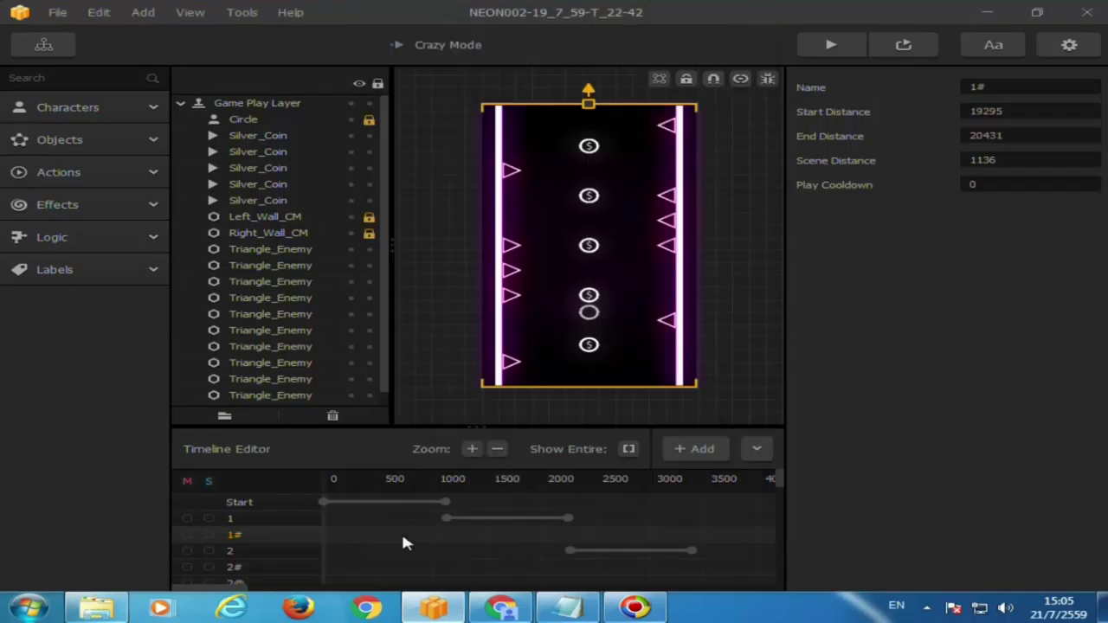
scroll(401, 531, down, 2)
click(401, 531)
scroll(405, 536, down, 2)
click(408, 544)
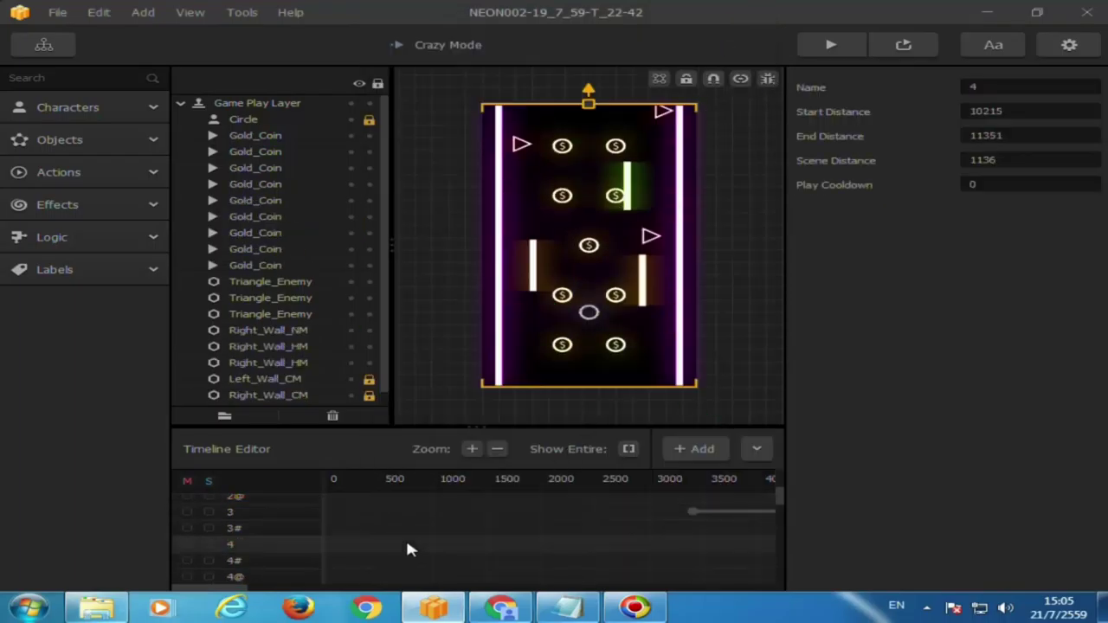
click(903, 44)
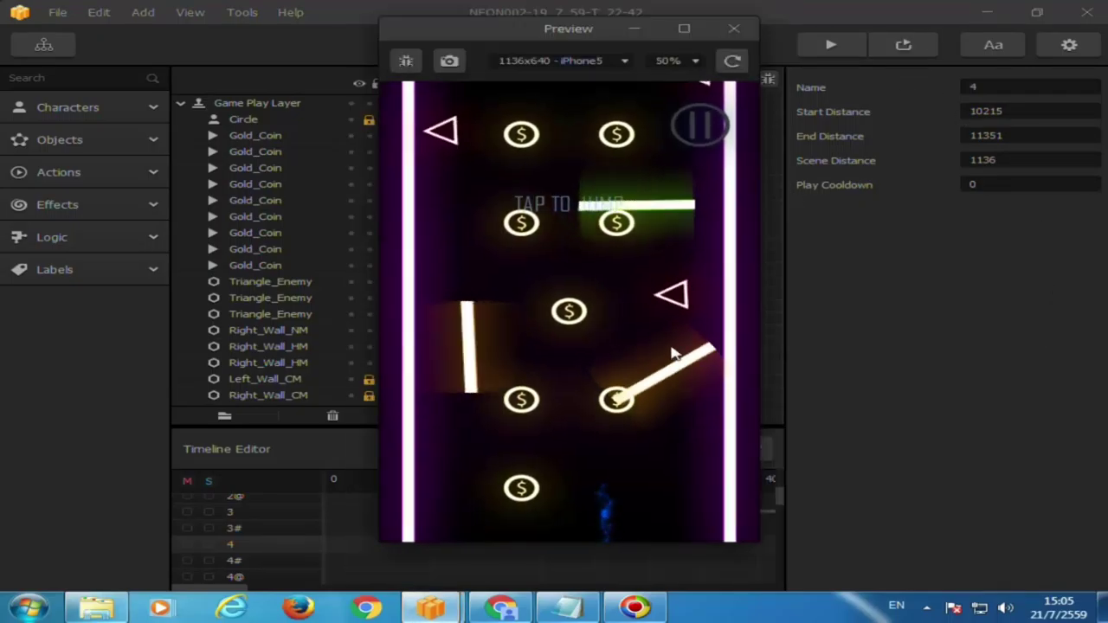
Play a run as the Hexagon, jumping repeatedly across, then close the preview.
mouse_move(664, 338)
mouse_down()
mouse_move(420, 316)
mouse_move(567, 328)
mouse_up()
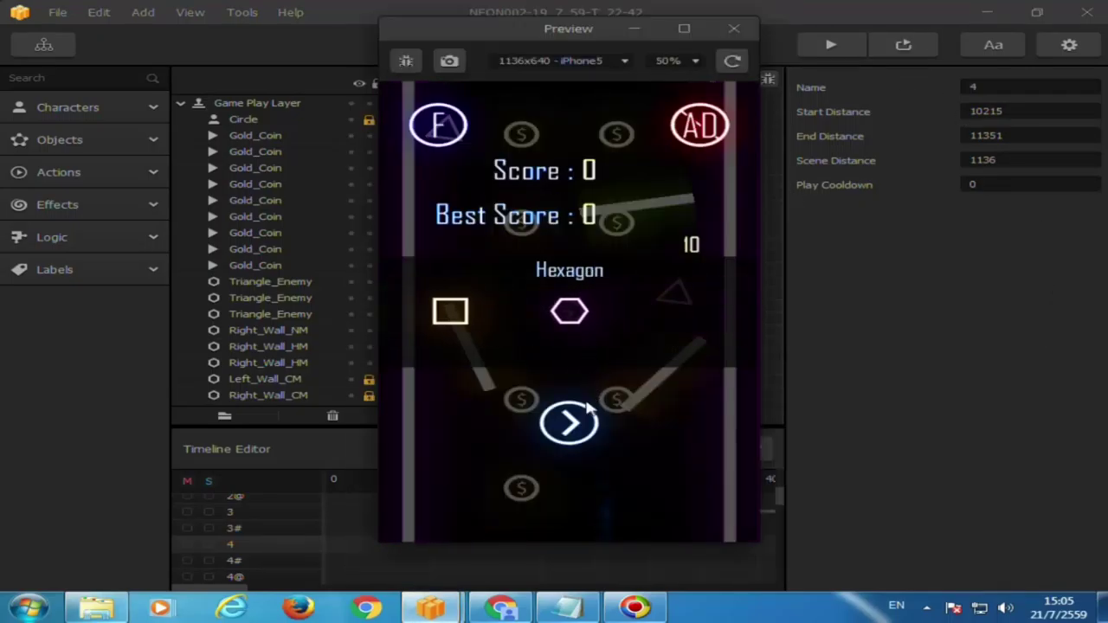
click(589, 420)
click(587, 383)
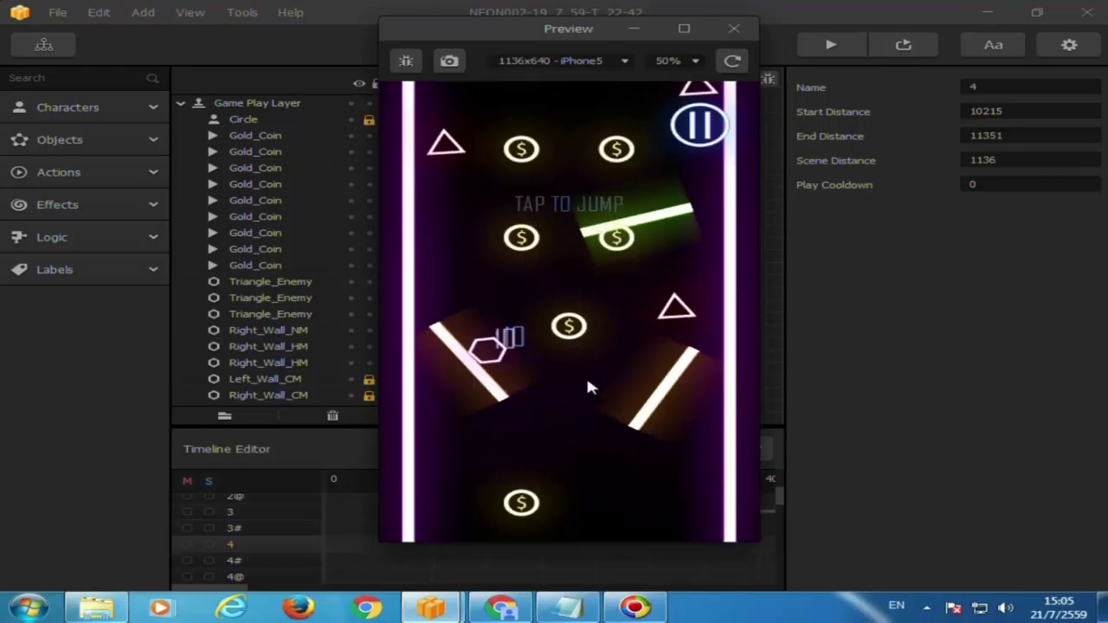
click(587, 383)
click(587, 382)
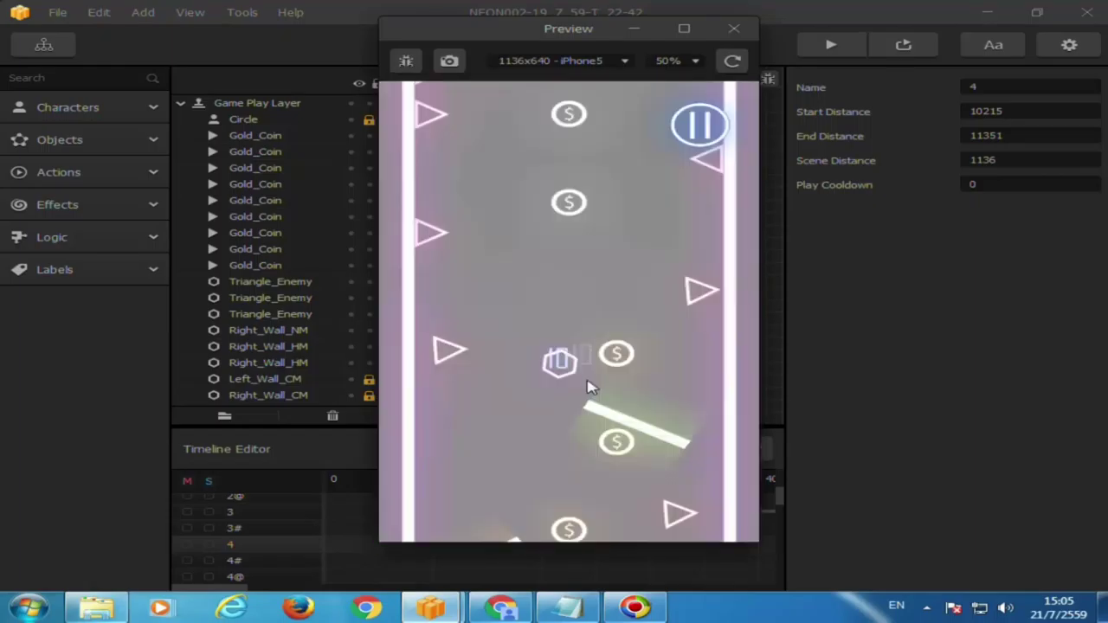
click(587, 383)
click(587, 383)
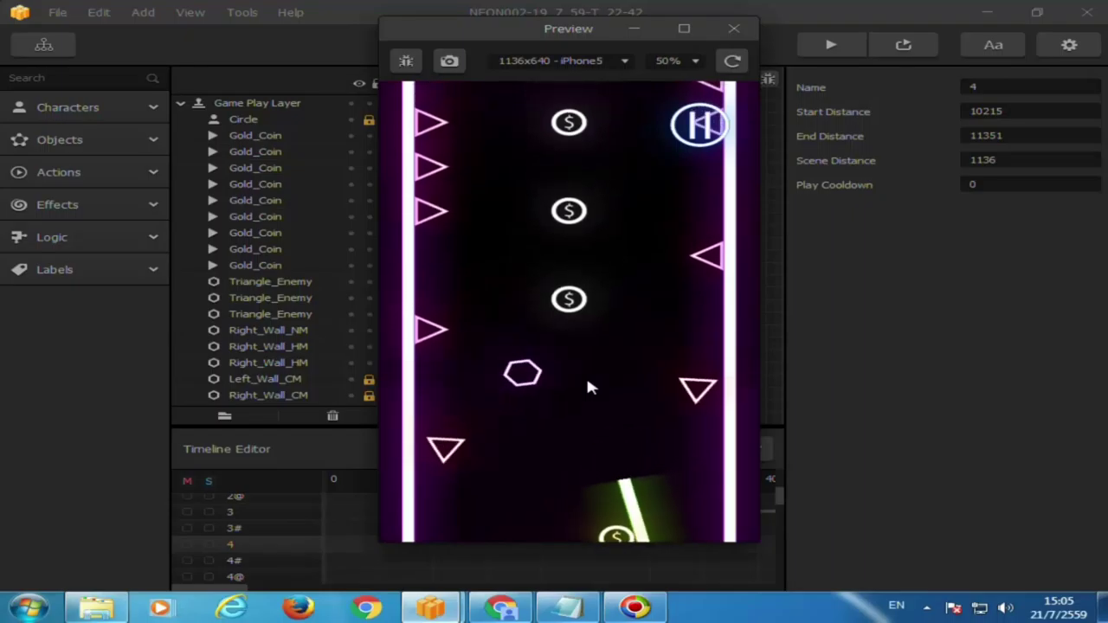
click(587, 382)
click(587, 382)
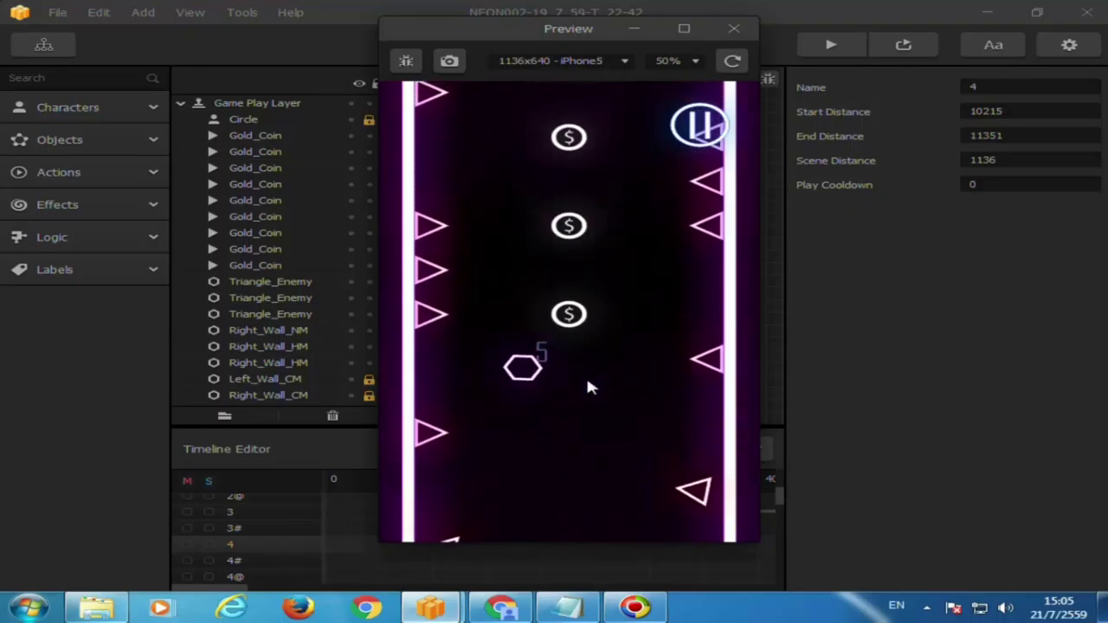
click(587, 383)
click(587, 387)
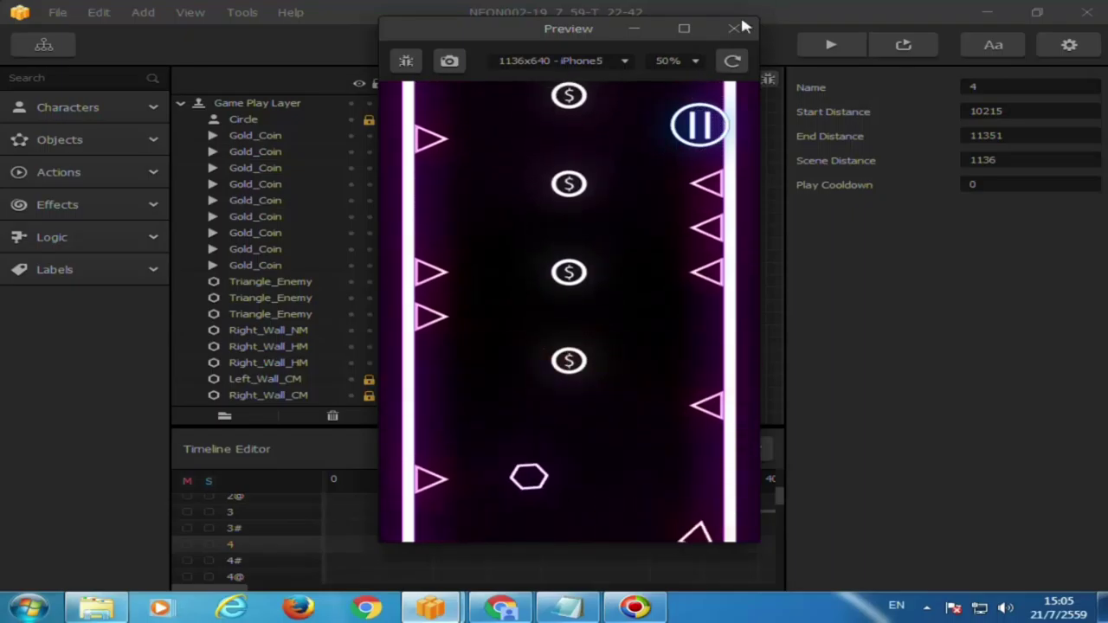
click(734, 29)
Step through Crazy Mode scenes 4# to Set1 #3 on the timeline.
scroll(449, 549, down, 1)
click(449, 533)
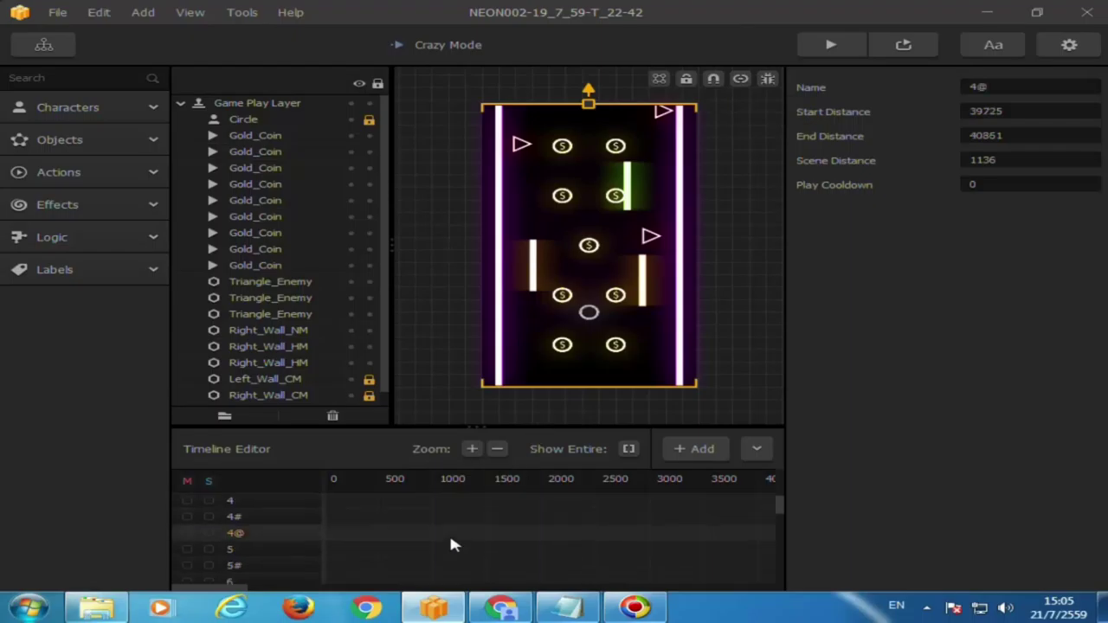
click(450, 550)
click(451, 565)
scroll(450, 561, down, 1)
click(449, 539)
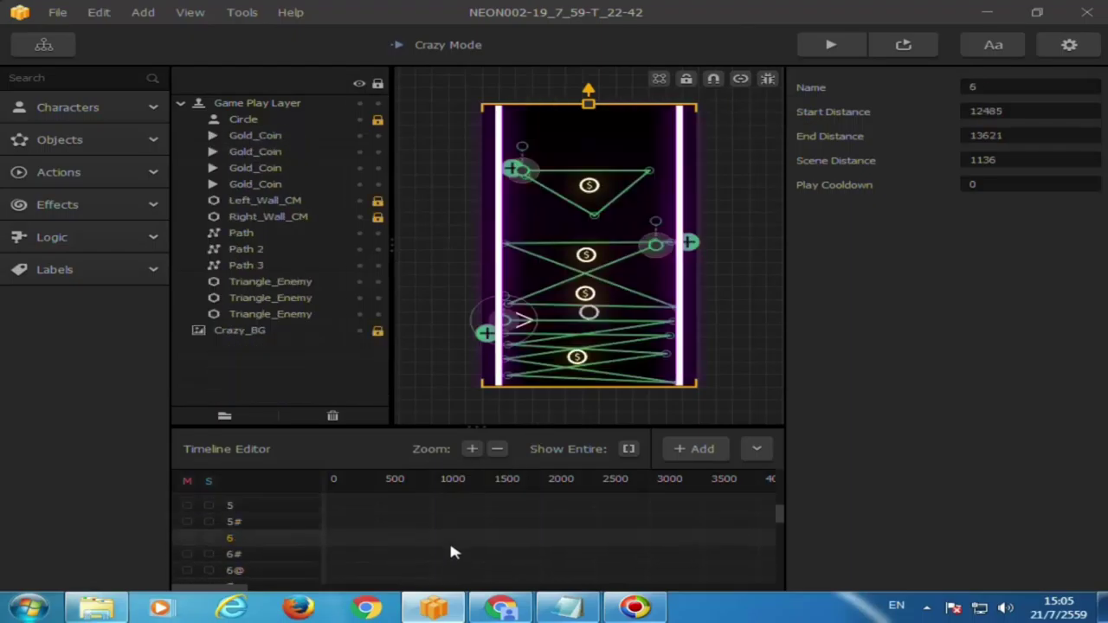
click(454, 555)
click(458, 570)
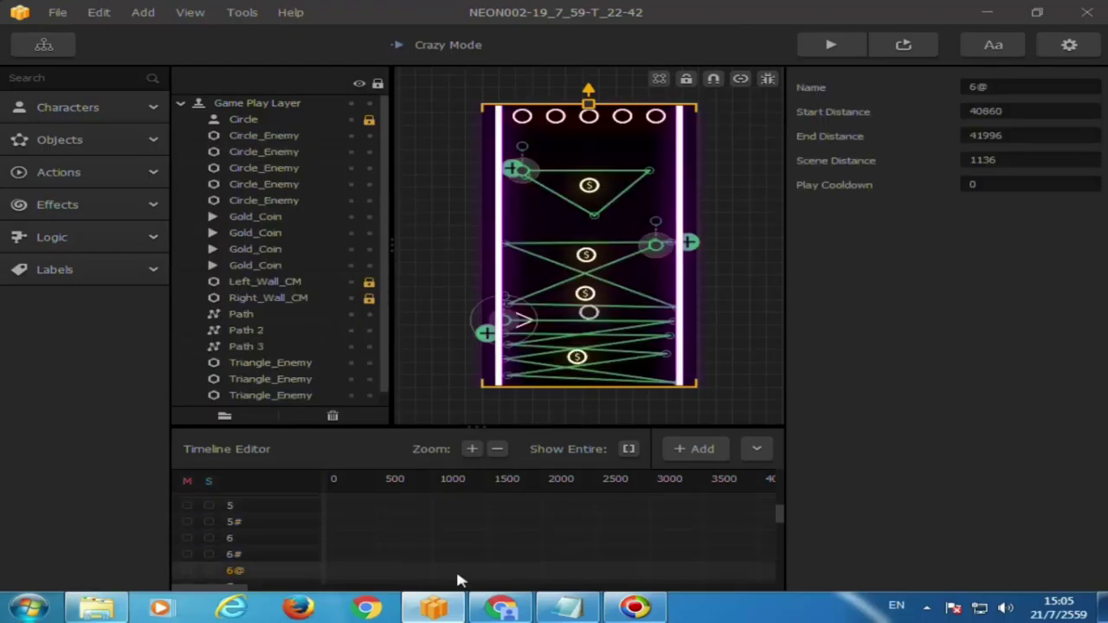
scroll(459, 574, down, 1)
click(458, 543)
click(459, 559)
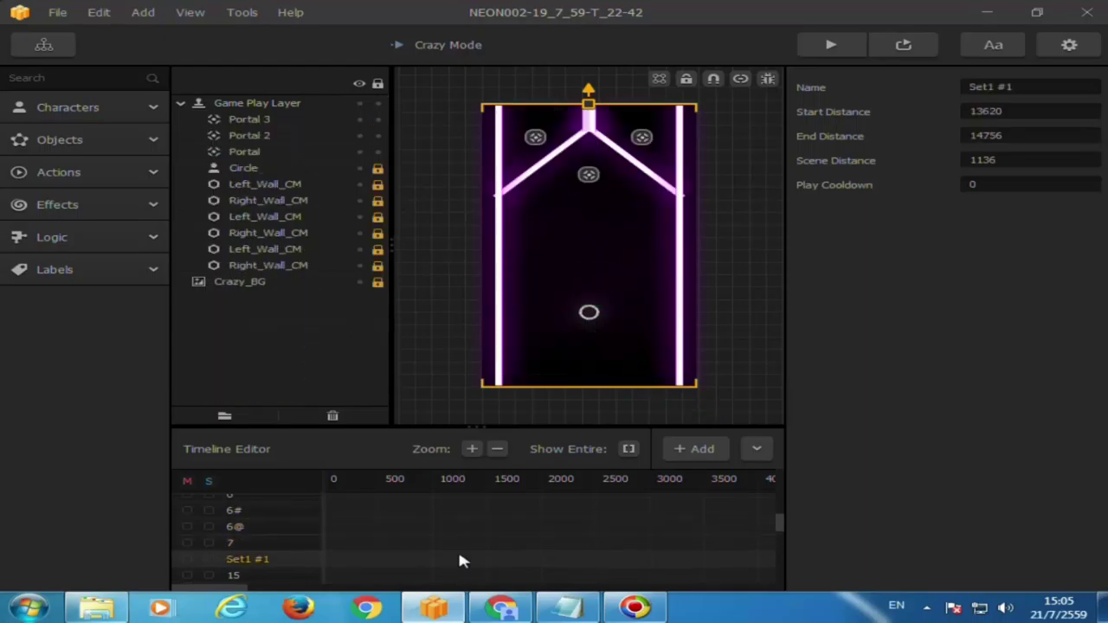
scroll(458, 559, down, 1)
click(459, 548)
click(459, 564)
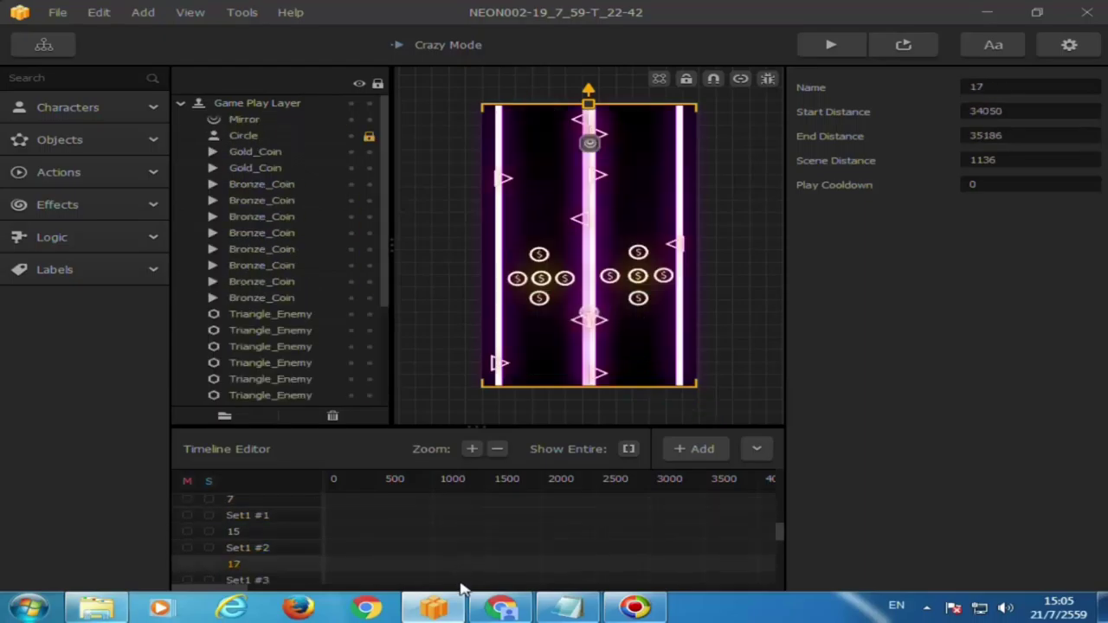
click(460, 580)
Continue through Set1 #4 and the Set2 scenes to Set3 #4, then launch a preview.
scroll(460, 580, down, 1)
click(456, 551)
click(455, 566)
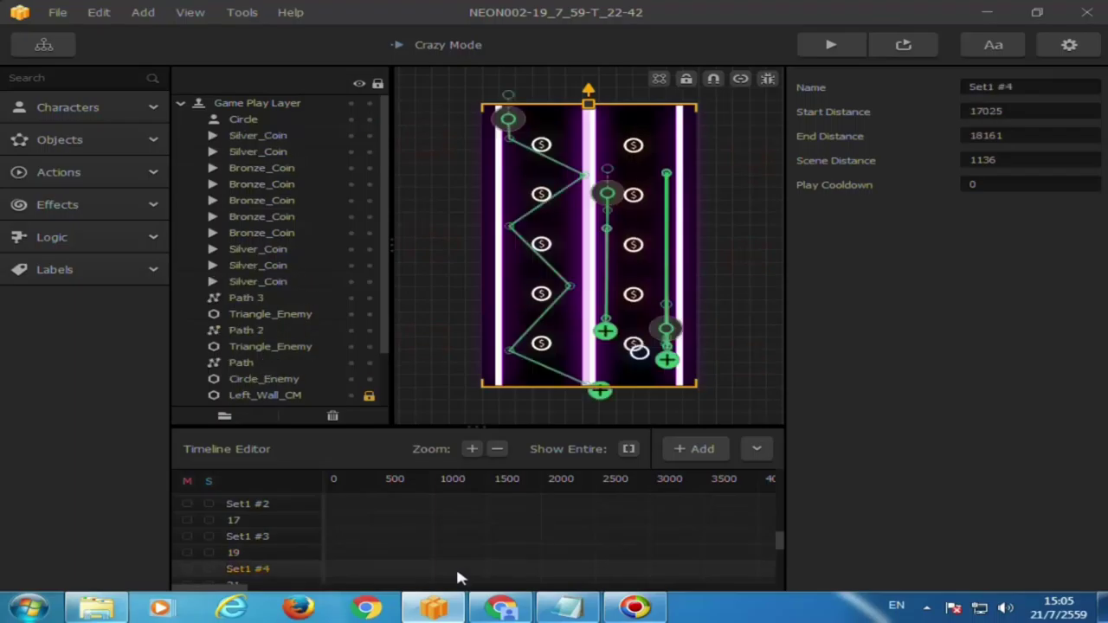
scroll(456, 566, down, 1)
click(461, 541)
click(468, 557)
click(470, 573)
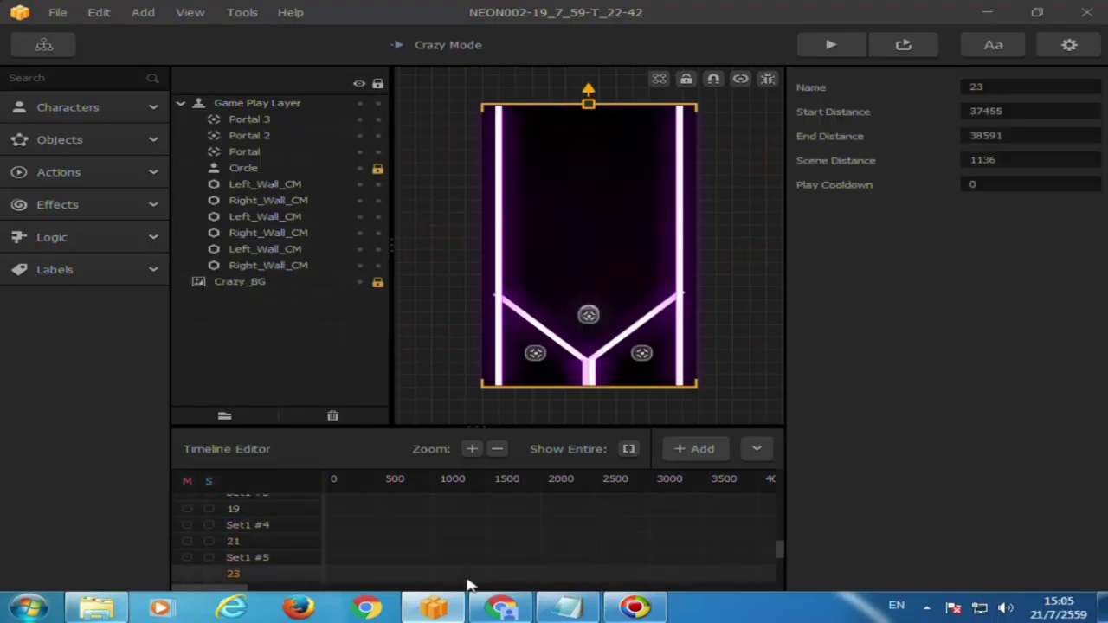
scroll(472, 582, down, 1)
click(466, 549)
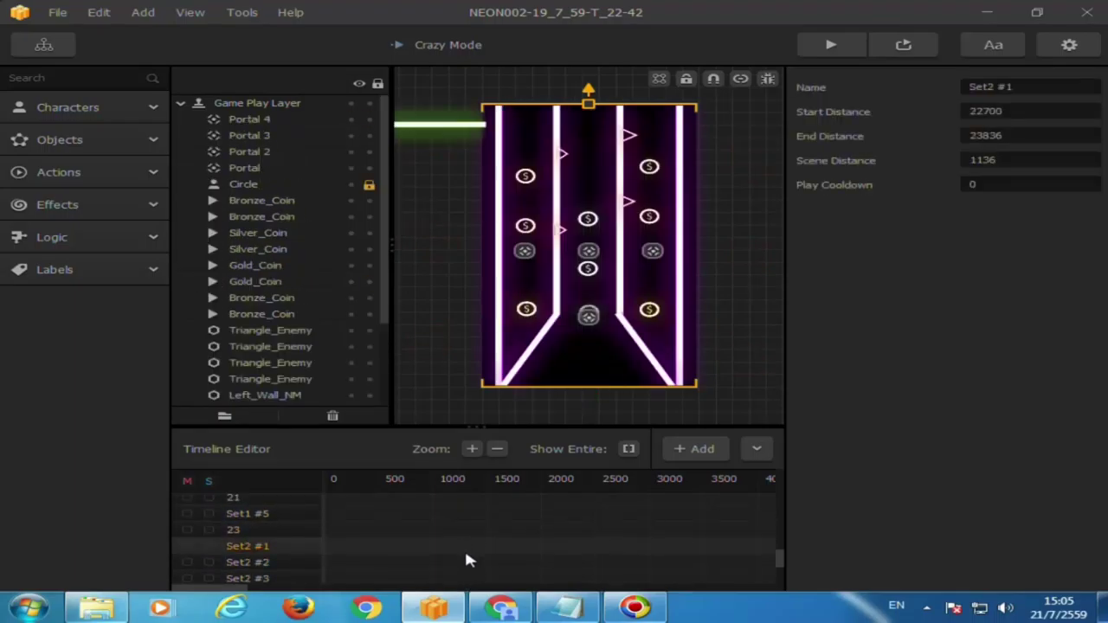
click(464, 560)
click(465, 576)
scroll(465, 571, down, 1)
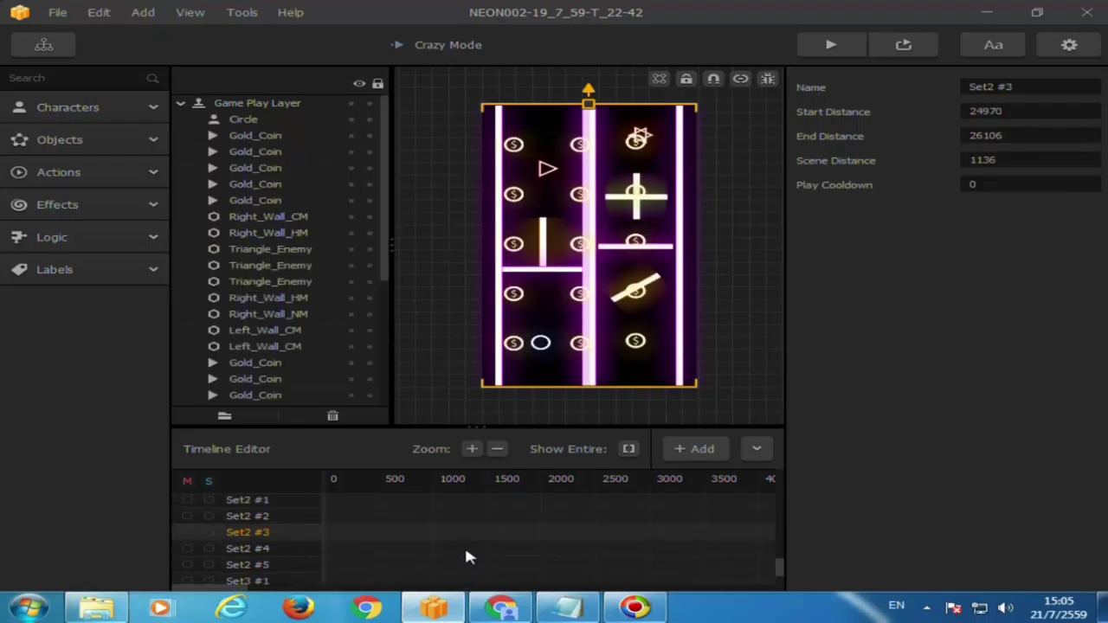
click(464, 554)
click(464, 567)
click(465, 579)
scroll(467, 582, down, 1)
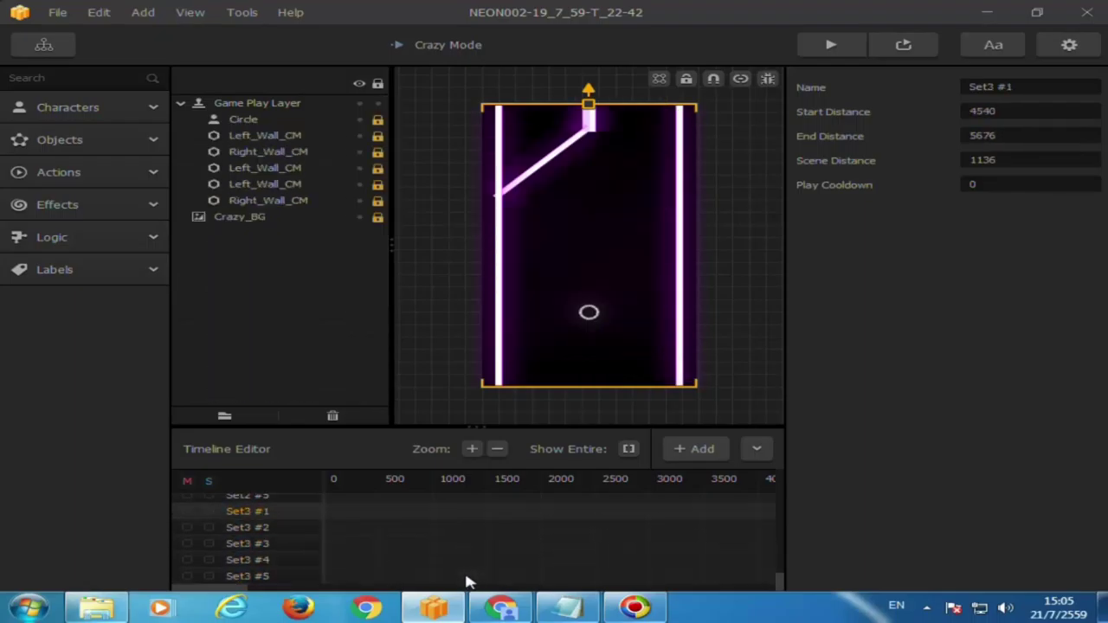
click(465, 544)
click(465, 560)
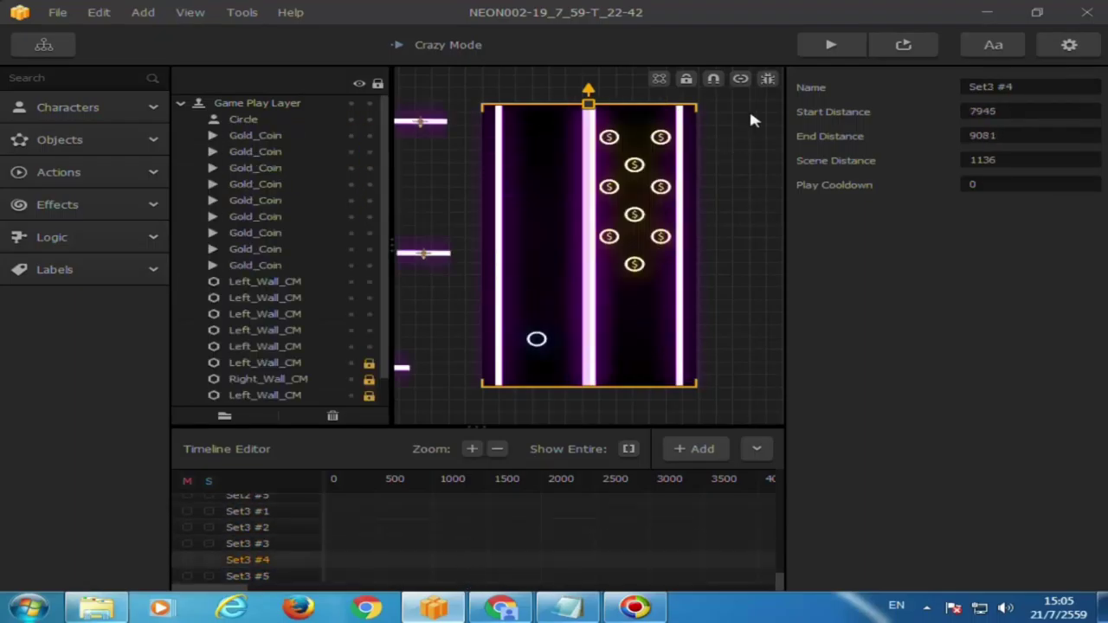
click(903, 44)
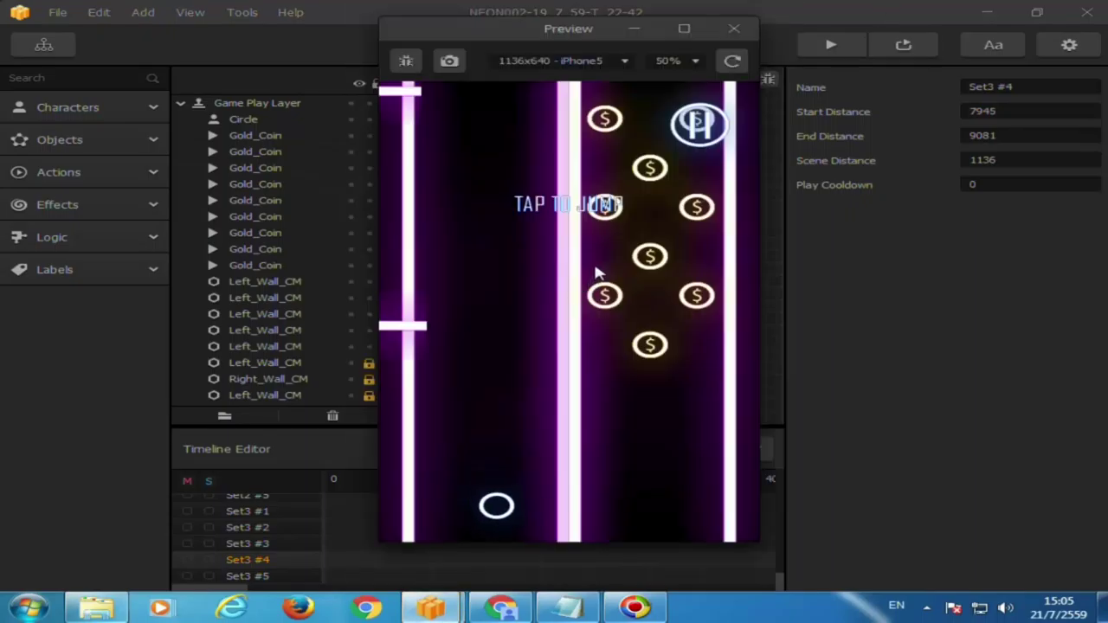
Switch the character to Square, play a run scoring 70, and start another round.
drag(651, 391, 501, 336)
click(630, 311)
click(569, 423)
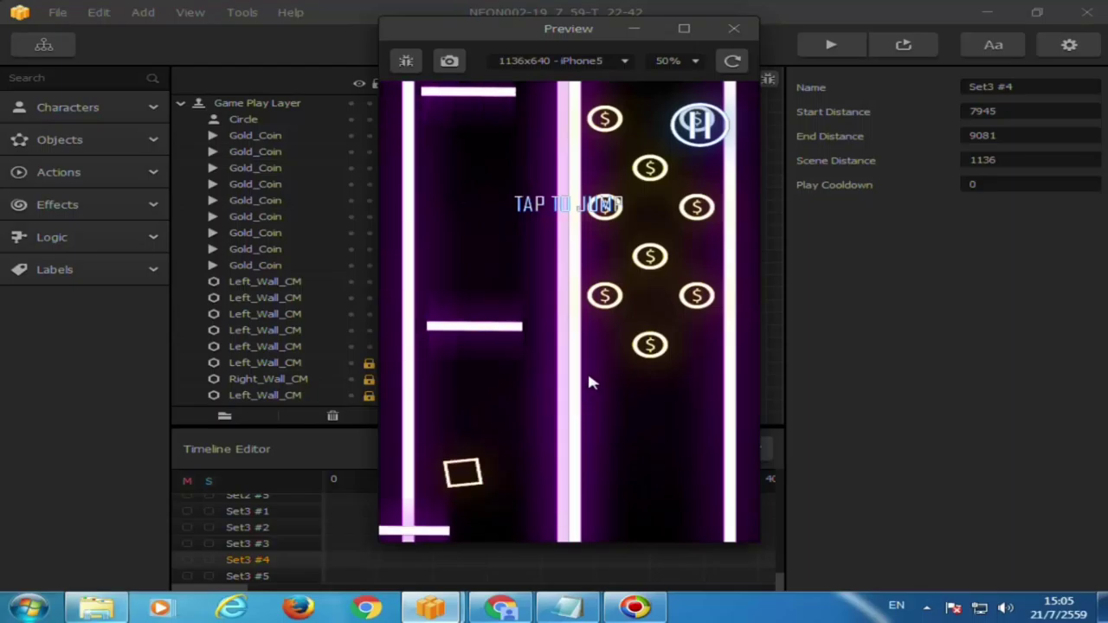
click(589, 382)
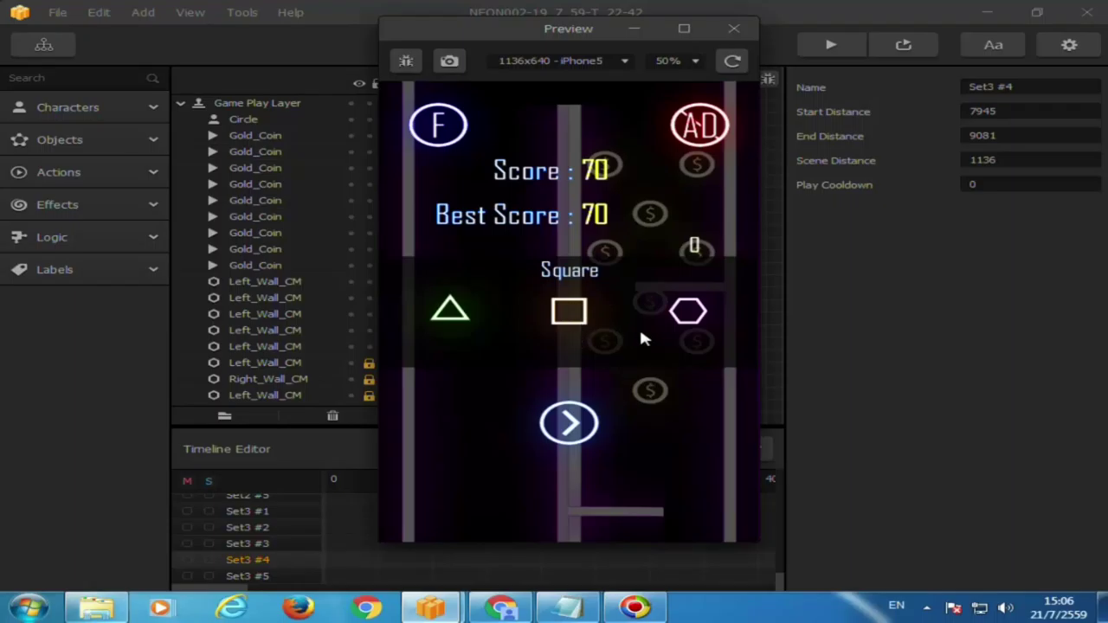
click(573, 424)
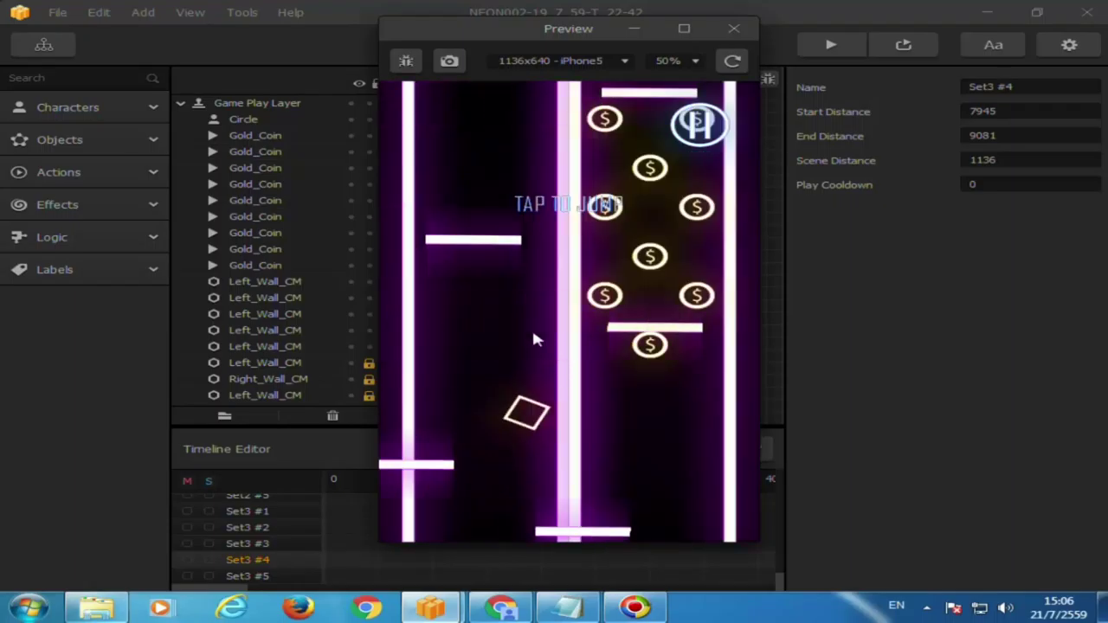
Close the preview and step back from Crazy Mode scene Set3 #5 through Set3 #1 to Set2 #4.
click(734, 30)
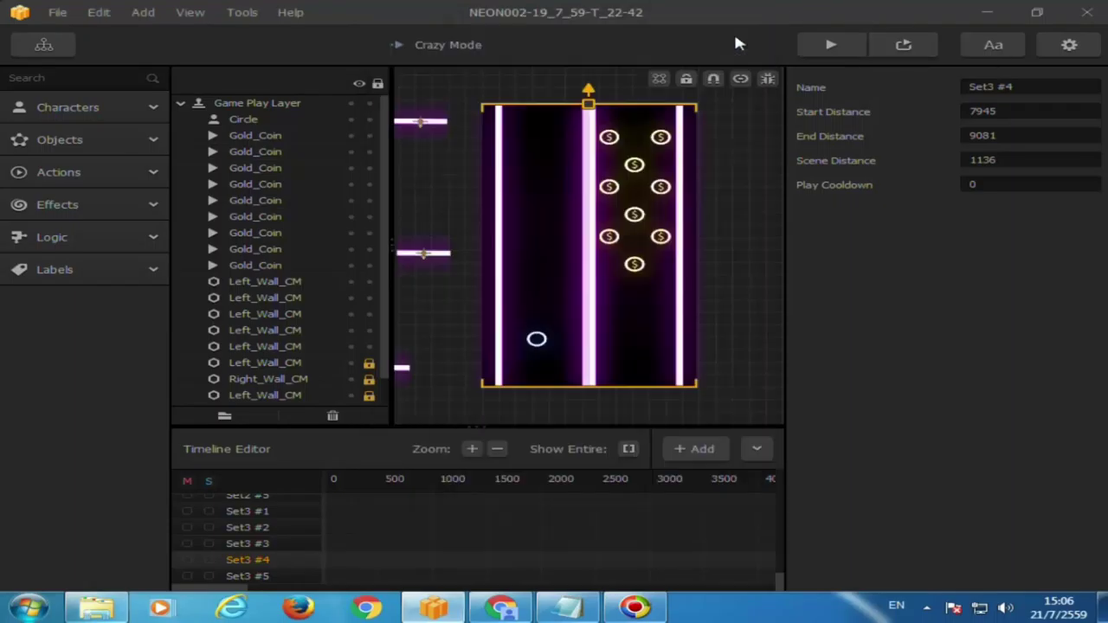
click(260, 576)
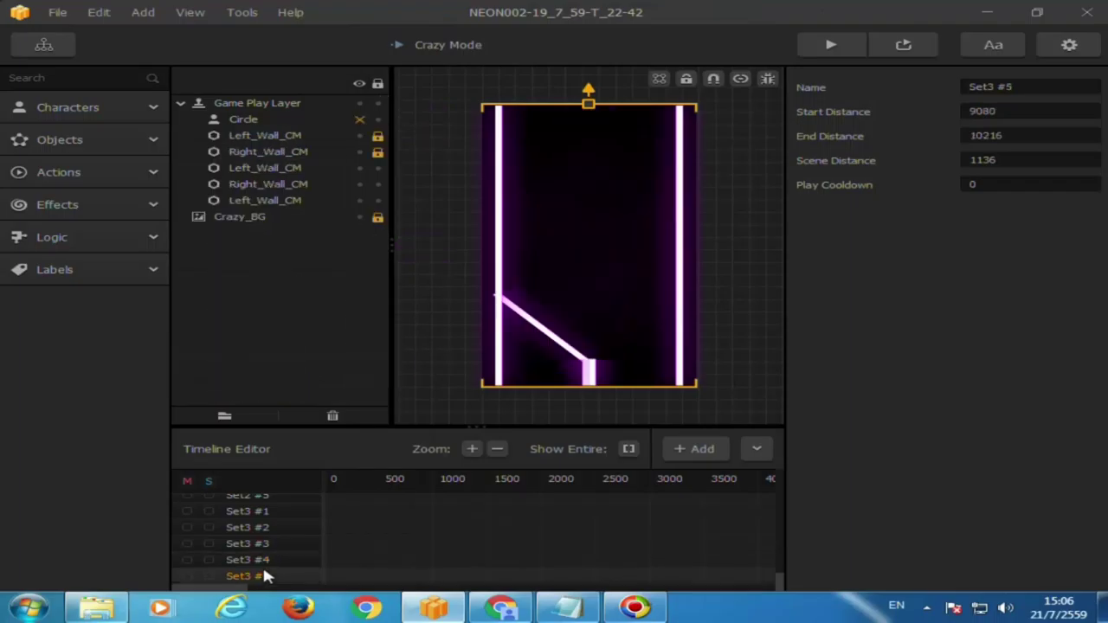
click(264, 544)
click(269, 527)
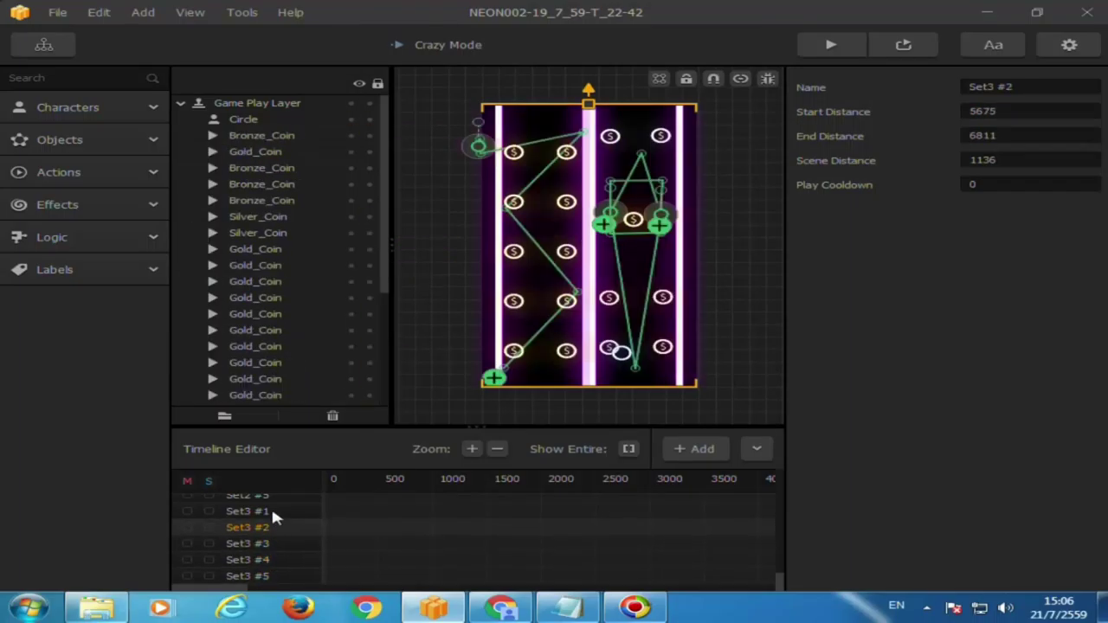
click(274, 511)
scroll(280, 496, up, 1)
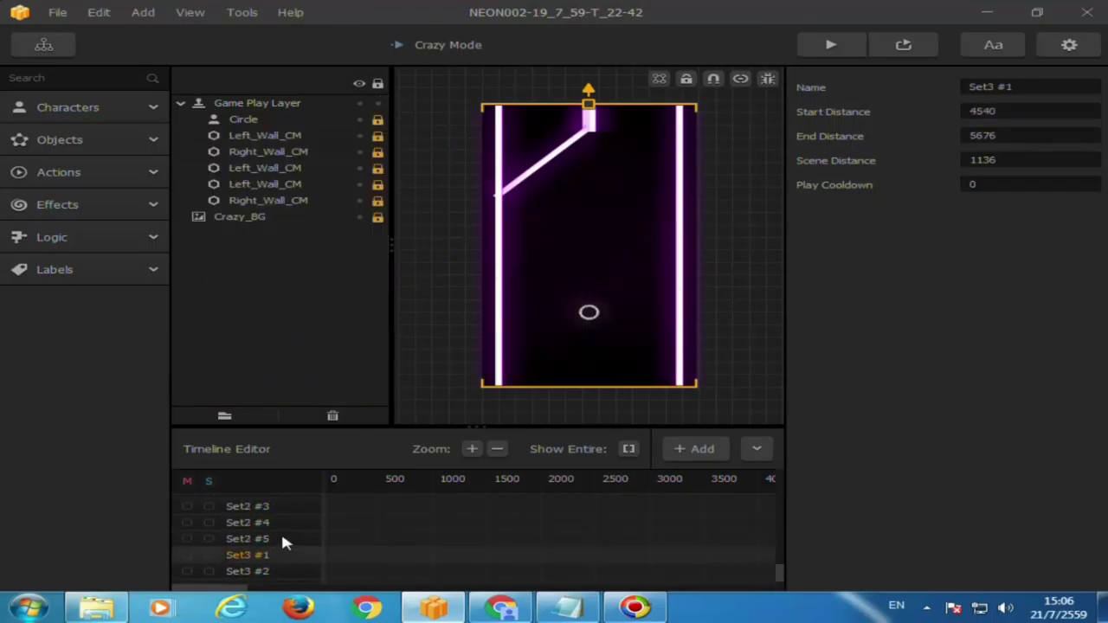
click(281, 537)
click(284, 522)
Browse further down the timeline through scenes 4#, 5, 6 and Set1 #1.
scroll(284, 520, down, 2)
scroll(288, 513, down, 2)
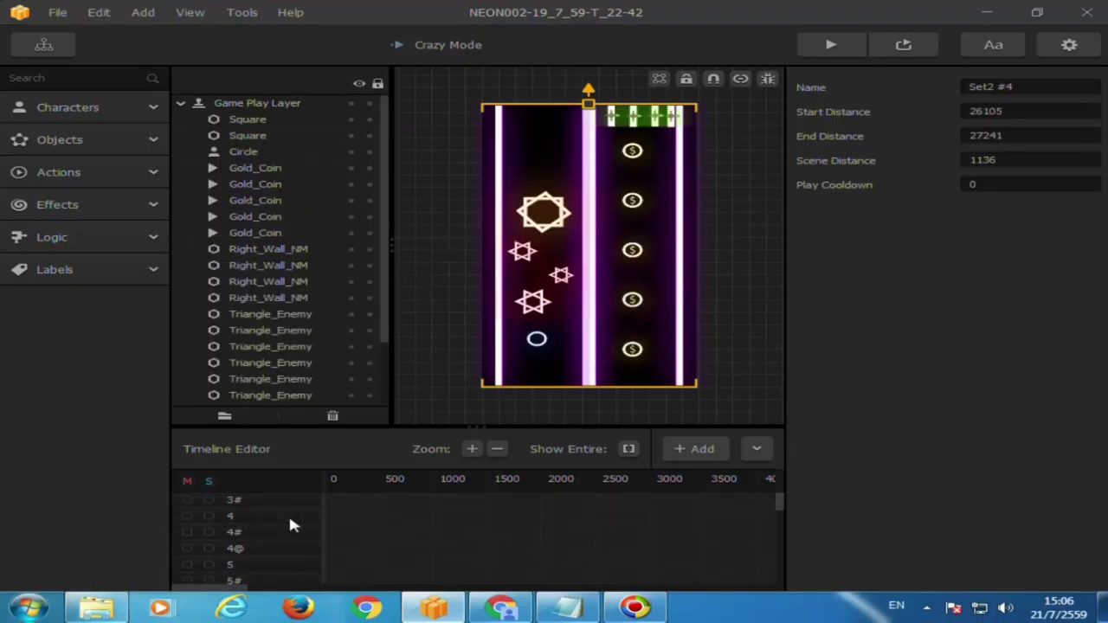
click(283, 528)
click(281, 559)
scroll(281, 554, down, 1)
click(281, 555)
scroll(280, 559, down, 1)
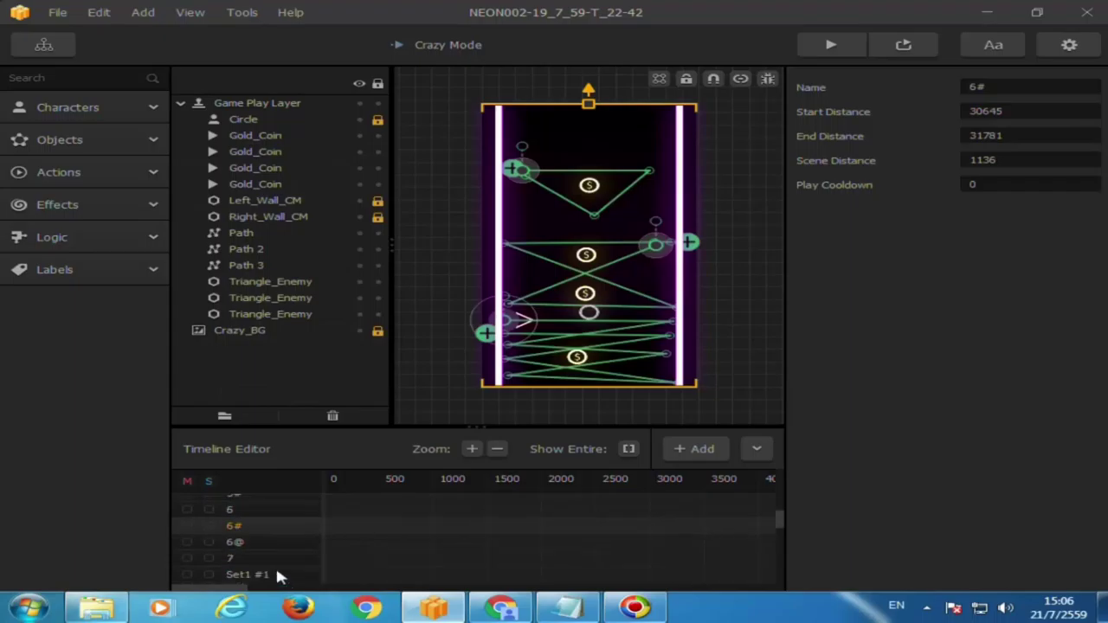
click(275, 564)
scroll(274, 560, down, 2)
scroll(274, 560, down, 2)
scroll(274, 561, down, 2)
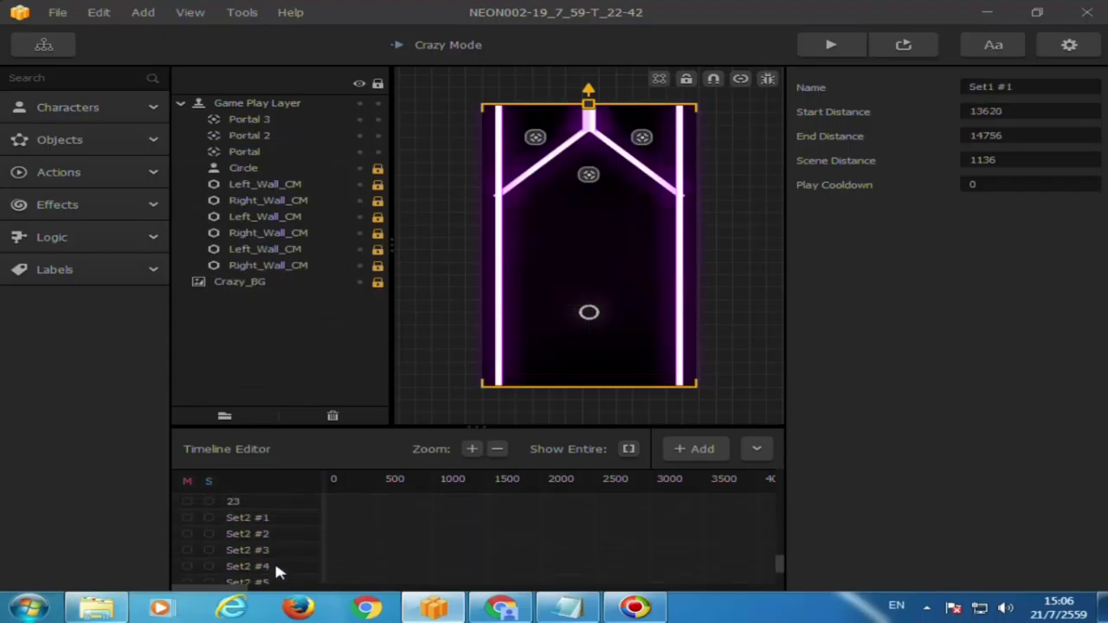
scroll(275, 560, down, 2)
Return through Set3 #2, Set3 #1 and Set2 #5–#3 to Set2 #1, then preview from there.
click(271, 527)
click(273, 507)
scroll(270, 515, up, 1)
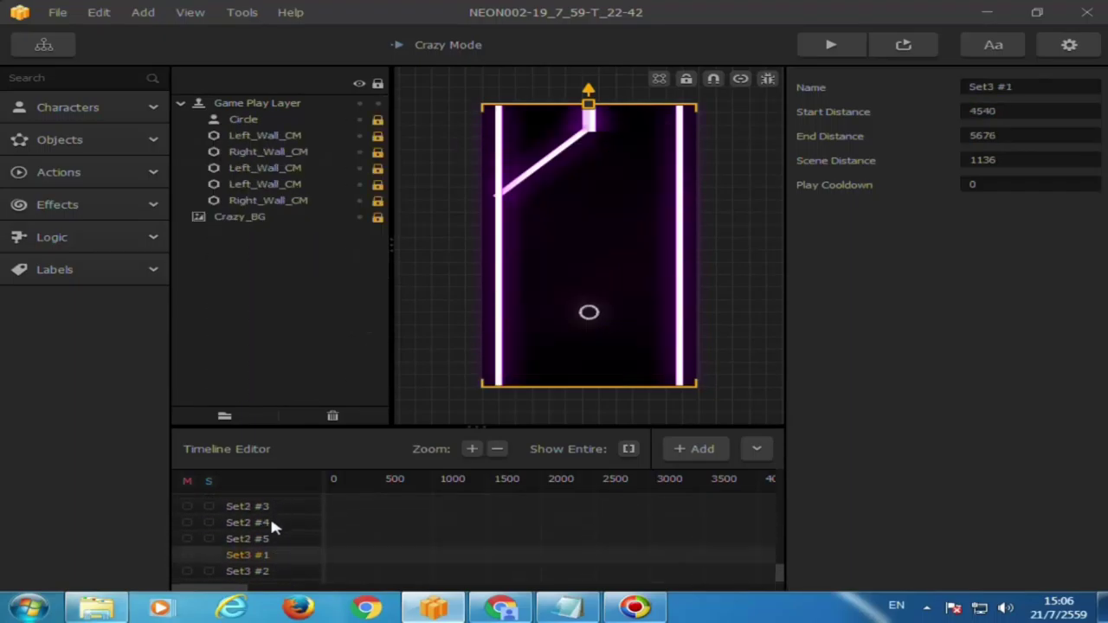
click(267, 530)
click(271, 522)
click(275, 508)
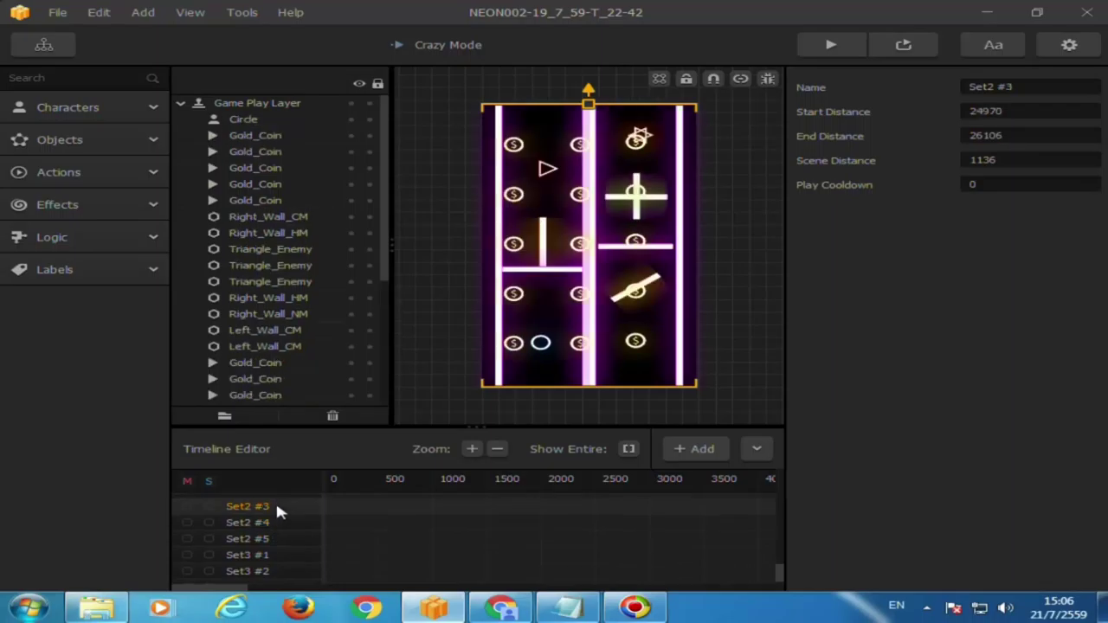
scroll(276, 500, up, 2)
scroll(275, 508, up, 2)
click(275, 561)
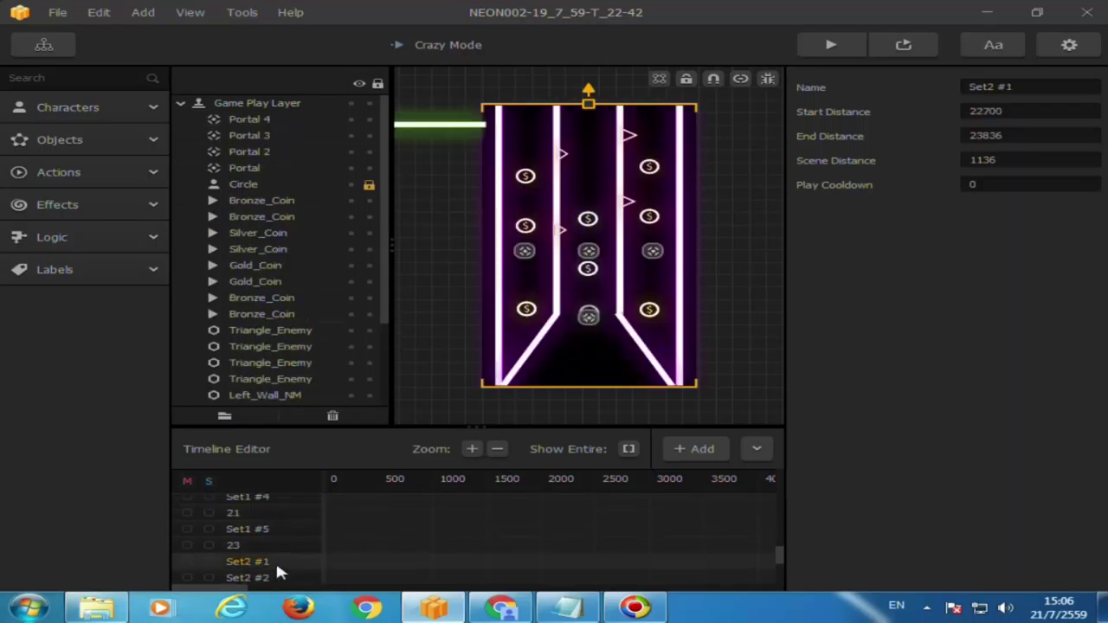
click(923, 45)
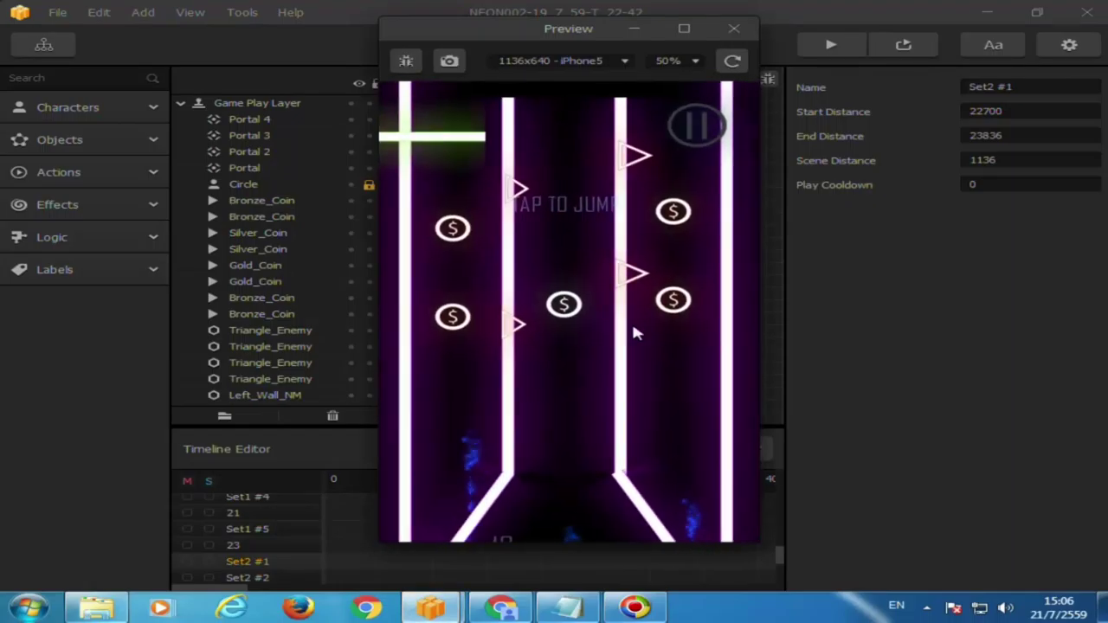
Choose the Hexagon character and play a round from scene Set2 #1, scoring 470.
click(561, 406)
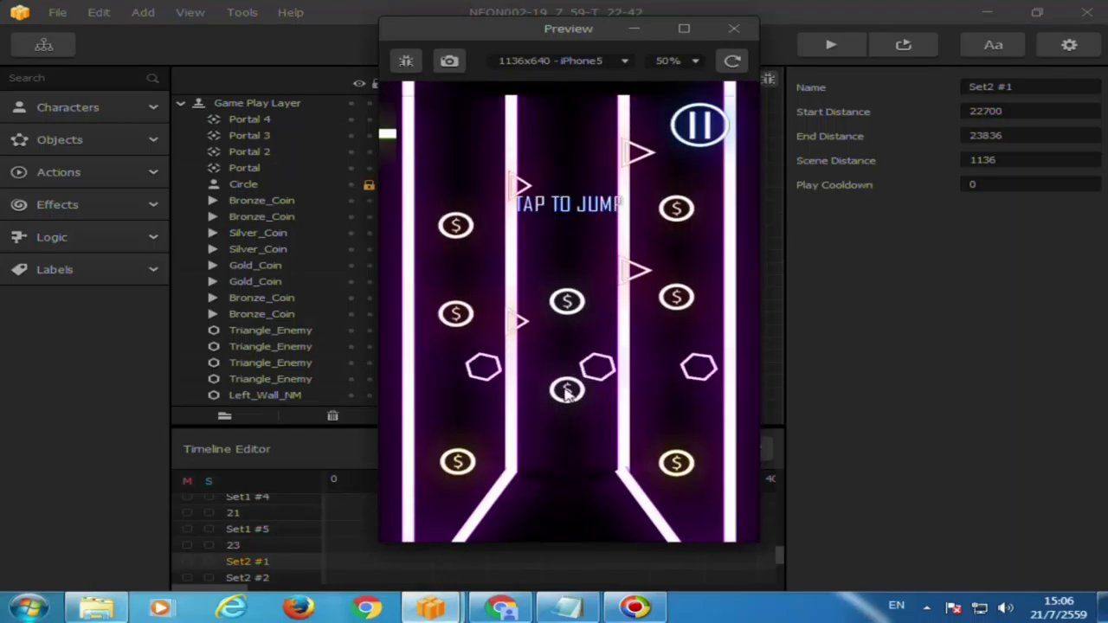